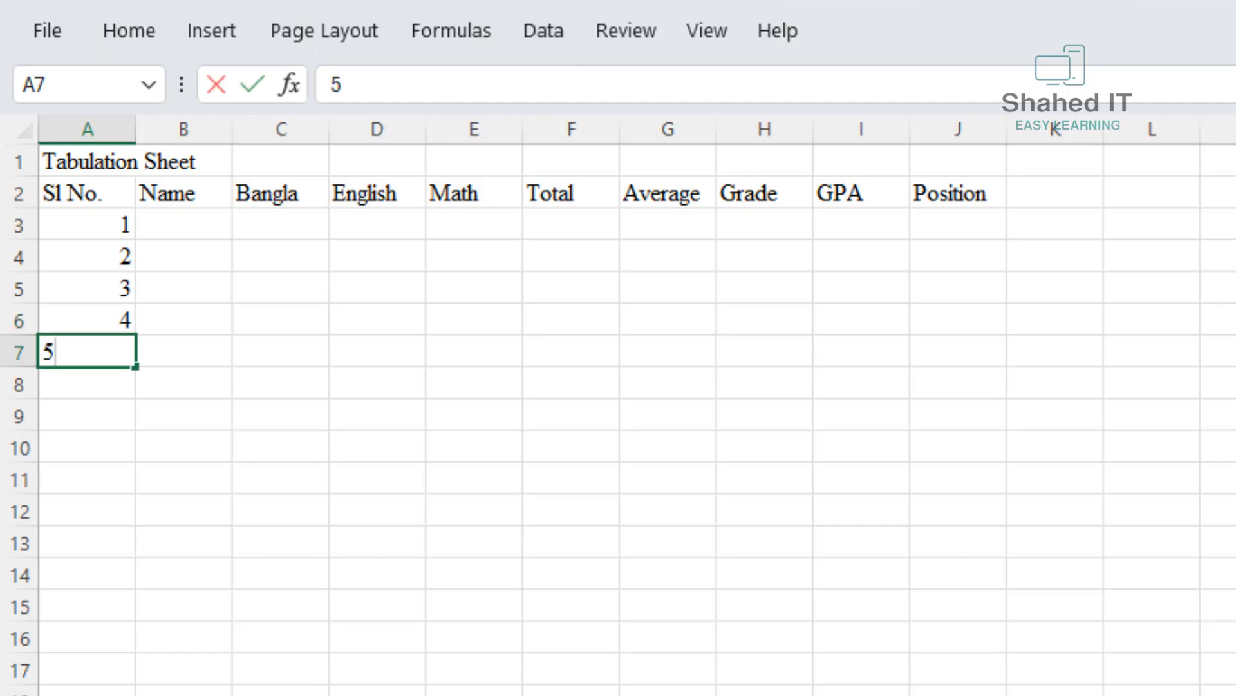
Enter the five students' first names in the Name column, cells B3 to B7.
{"action": "type", "text": "Raya"}
{"action": "key", "text": "Return"}
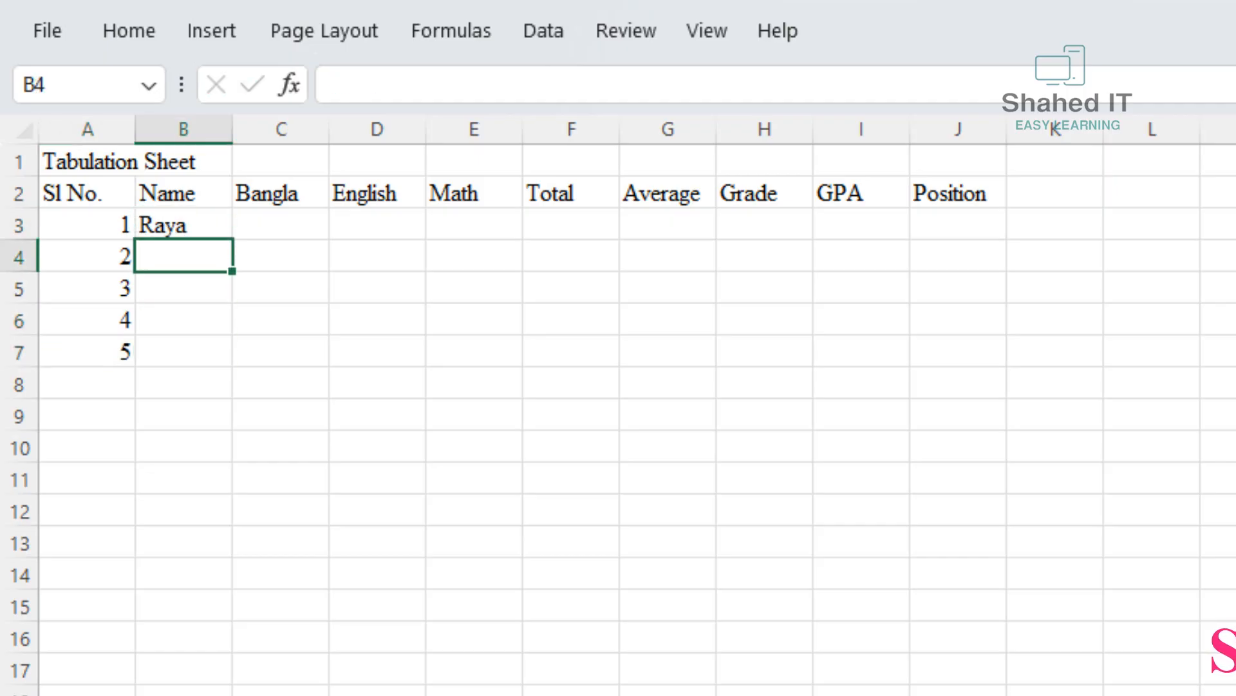
{"action": "key", "text": "Return"}
{"action": "type", "text": "Rijwan"}
{"action": "key", "text": "Return"}
{"action": "type", "text": "Ramisa"}
{"action": "key", "text": "Return"}
{"action": "type", "text": "Jenny"}
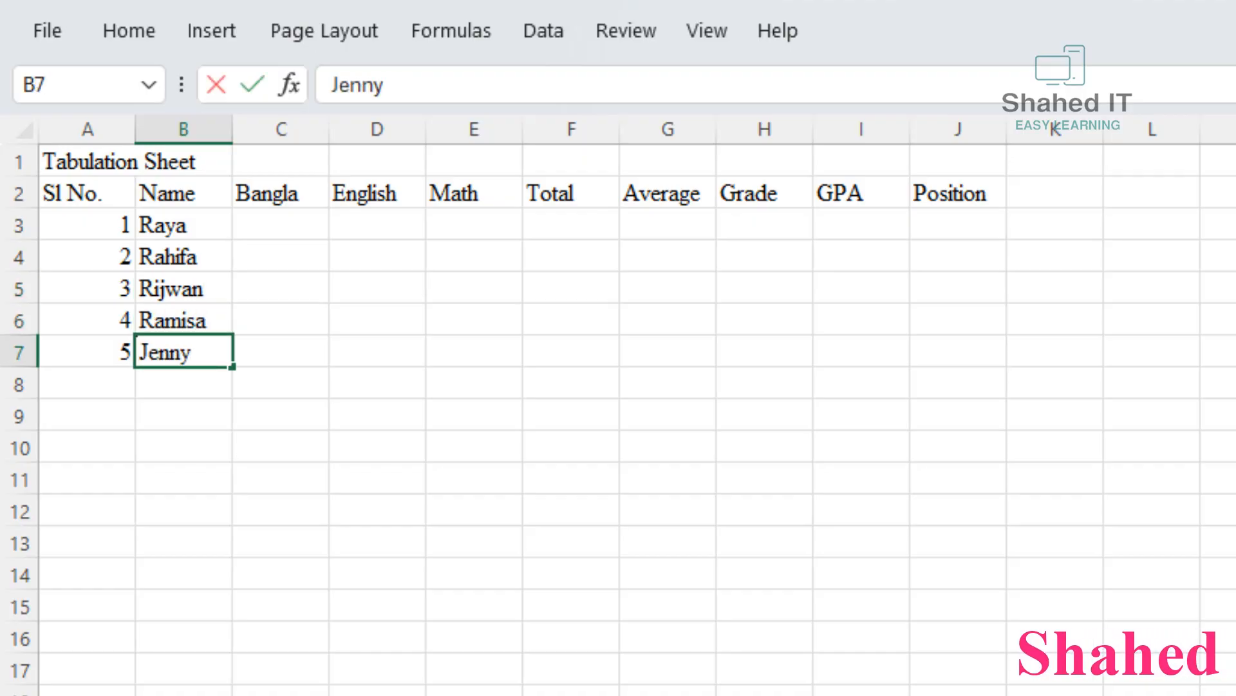
Enter the first student's marks in row 3: Bangla 45, English 63 and Math 50.
{"action": "key", "text": "Tab"}
{"action": "key", "text": "Up"}
{"action": "key", "text": "Up"}
{"action": "key", "text": "Up"}
{"action": "key", "text": "Up"}
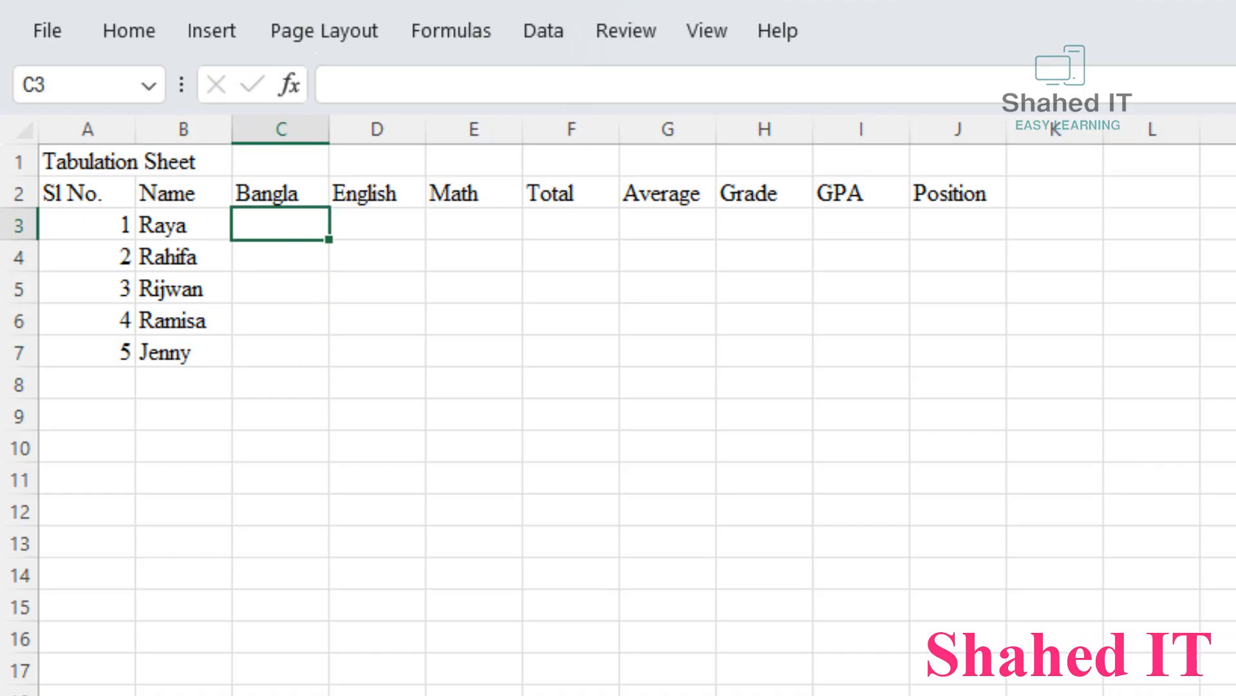
{"action": "type", "text": "45"}
{"action": "key", "text": "Tab"}
{"action": "type", "text": "63"}
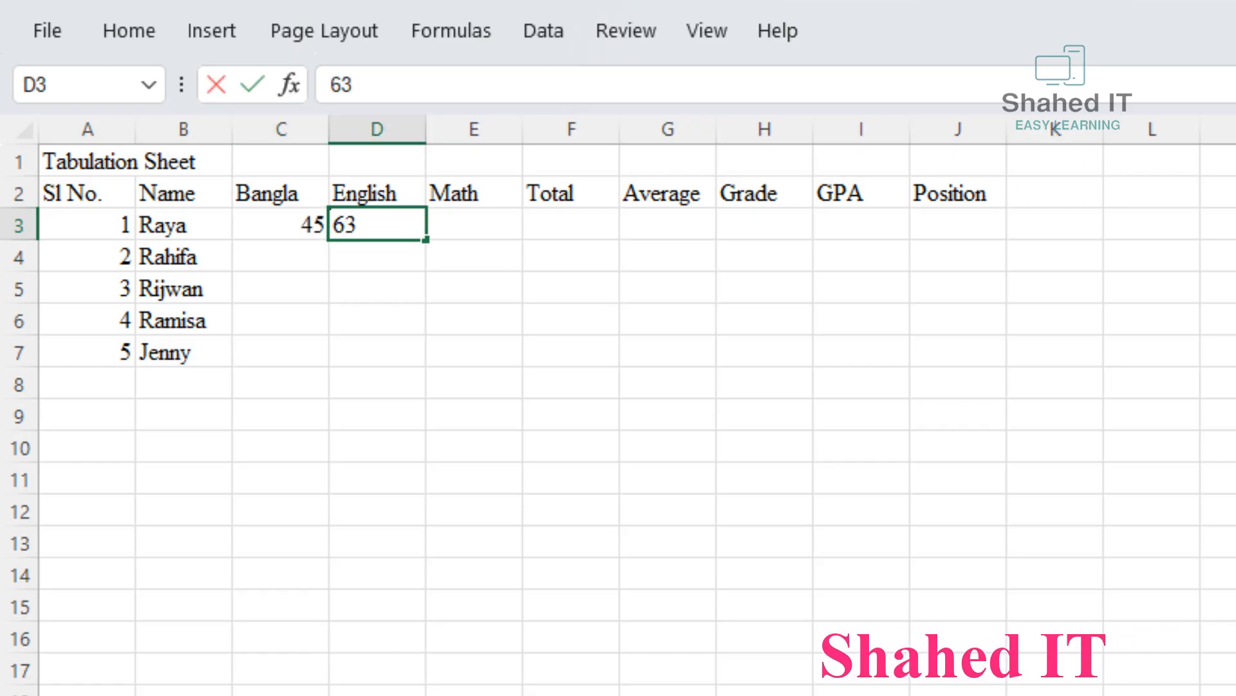
{"action": "key", "text": "Tab"}
{"action": "type", "text": "50"}
Enter the second student's marks in row 4: Bangla 85, English 90 and Math 84.
{"action": "key", "text": "Down"}
{"action": "key", "text": "Left"}
{"action": "key", "text": "Left"}
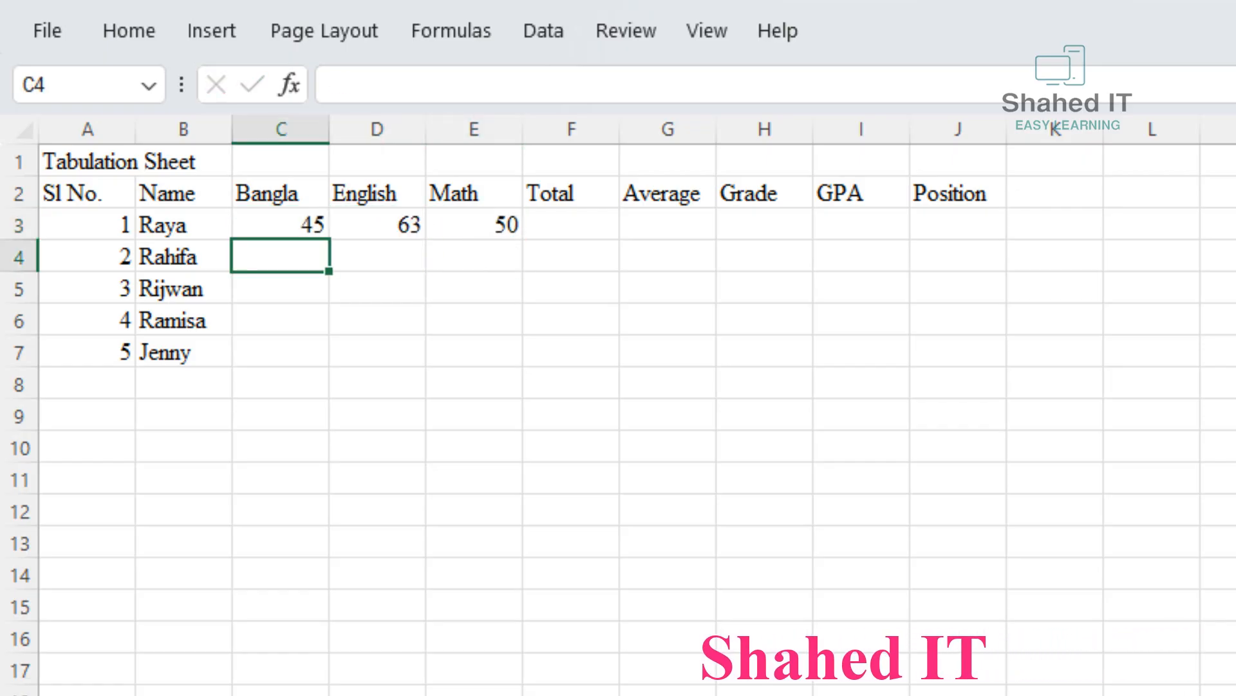
{"action": "type", "text": "85"}
{"action": "key", "text": "Tab"}
{"action": "type", "text": "90"}
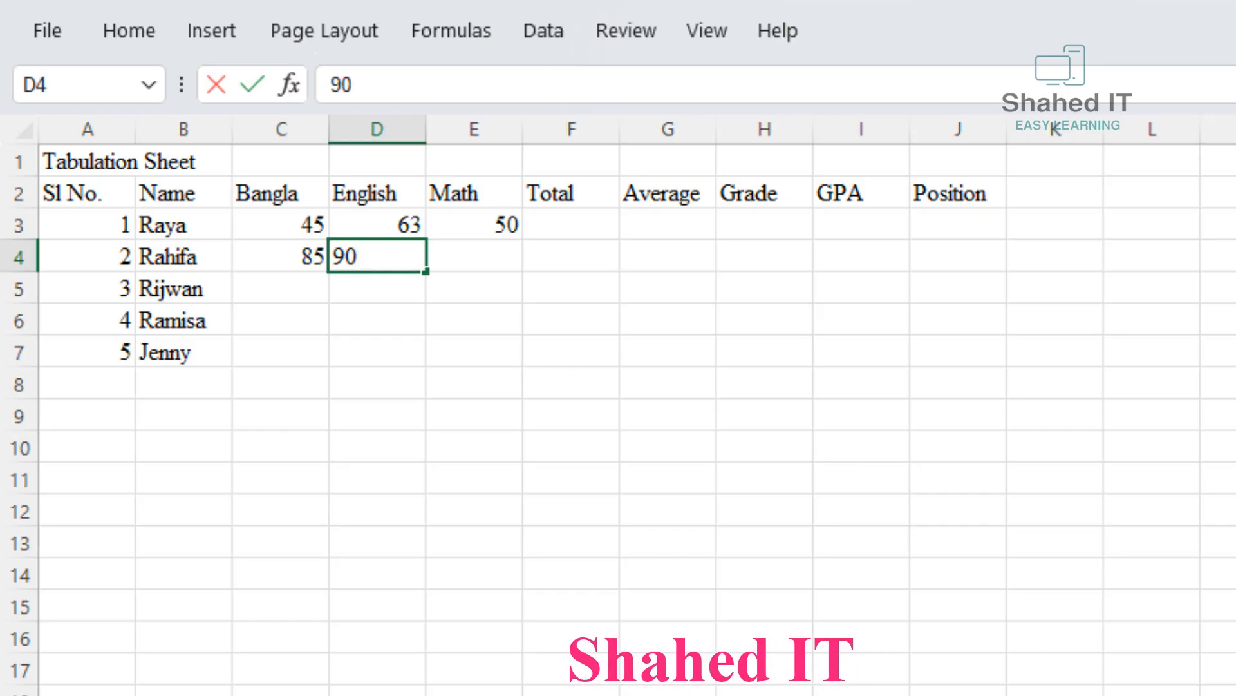
{"action": "key", "text": "Tab"}
{"action": "type", "text": "84"}
Enter the third student's marks in row 5: Bangla 50, English 60 and Math 77.
{"action": "key", "text": "Down"}
{"action": "key", "text": "Left"}
{"action": "key", "text": "Left"}
{"action": "type", "text": "50"}
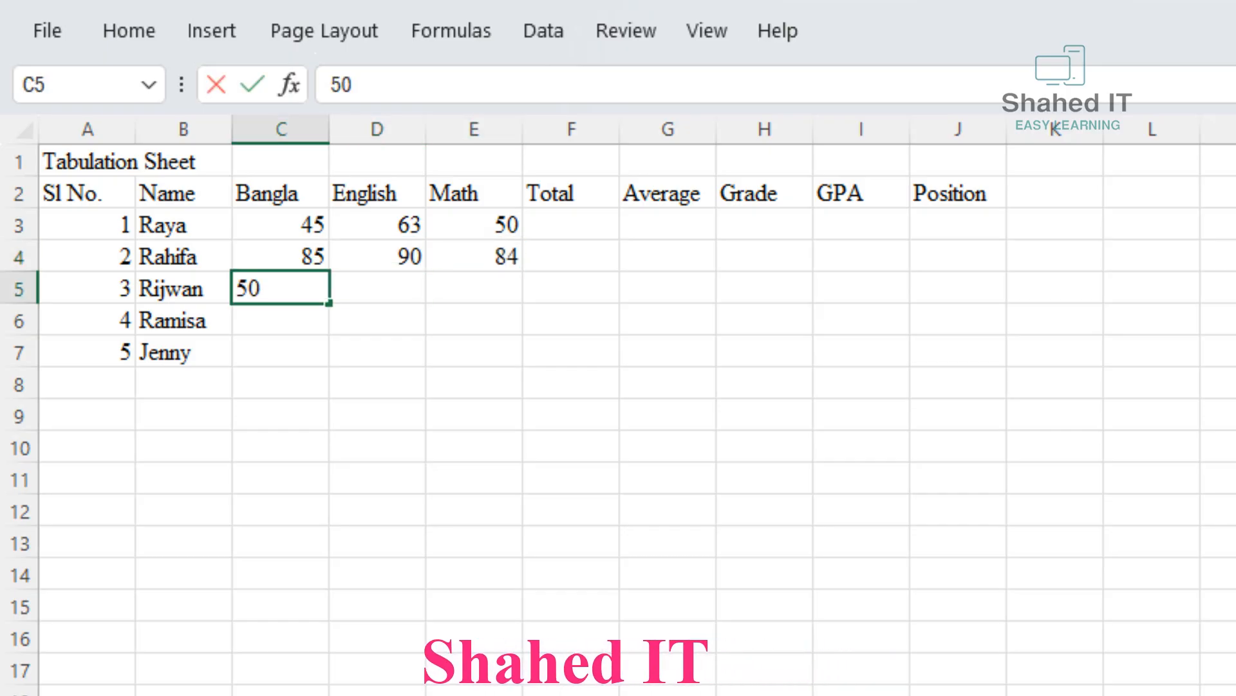
{"action": "key", "text": "Tab"}
{"action": "type", "text": "60"}
{"action": "key", "text": "Tab"}
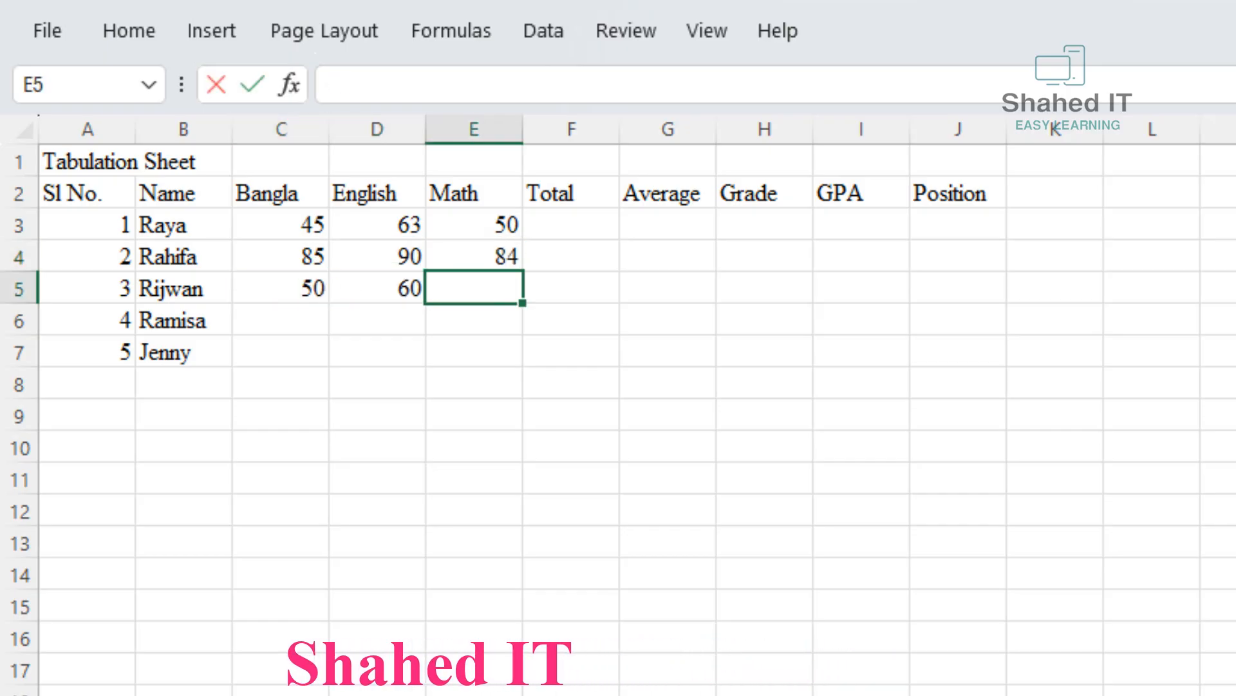
{"action": "type", "text": "77"}
Enter the fourth student's marks in row 6: Bangla 70, English 39 and Math 80.
{"action": "key", "text": "Down"}
{"action": "key", "text": "Left"}
{"action": "key", "text": "Left"}
{"action": "type", "text": "70"}
{"action": "key", "text": "Tab"}
{"action": "type", "text": "39"}
{"action": "key", "text": "Tab"}
{"action": "type", "text": "80"}
Enter the fifth student's marks in row 7: Bangla 79, English 77 and Math 69.
{"action": "key", "text": "Return"}
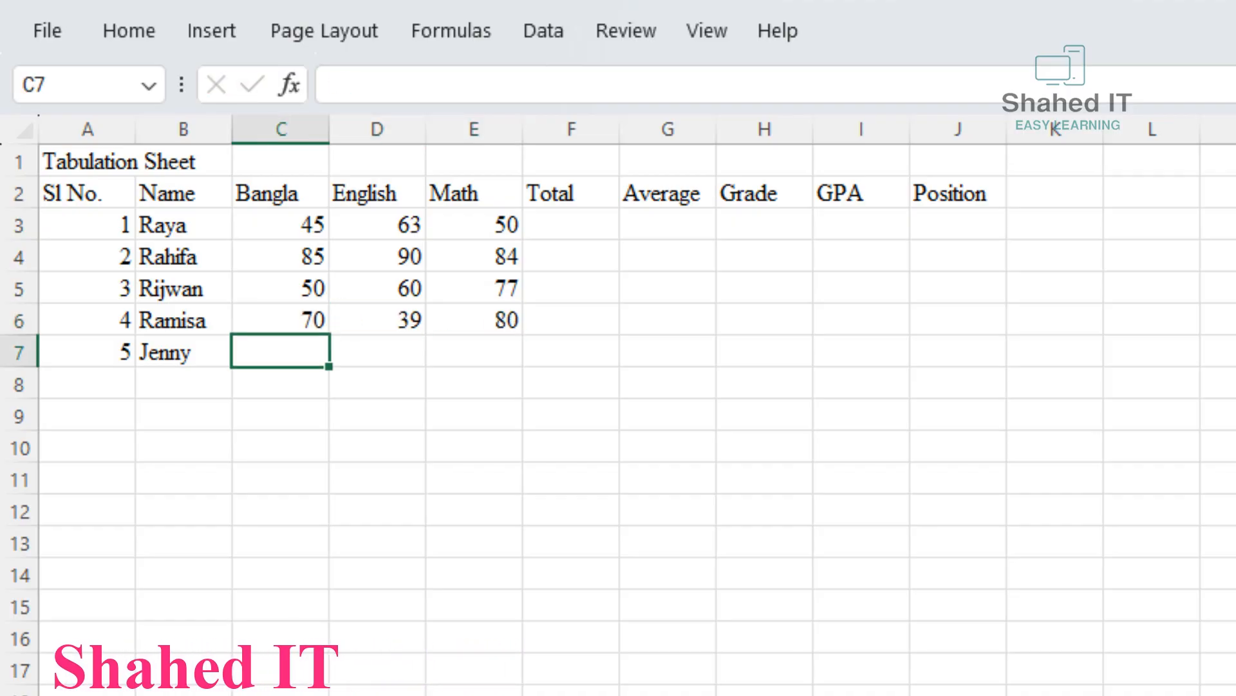
{"action": "type", "text": "79"}
{"action": "key", "text": "Tab"}
{"action": "type", "text": "77"}
{"action": "key", "text": "Tab"}
{"action": "type", "text": "69"}
{"action": "key", "text": "Tab"}
{"action": "key", "text": "Tab"}
{"action": "key", "text": "Tab"}
Apply All Borders to the table range A2:J7.
{"action": "left_click_drag", "start_coordinate": [83, 193], "coordinate": [952, 353]}
{"action": "left_click", "coordinate": [129, 31]}
{"action": "left_click", "coordinate": [384, 136]}
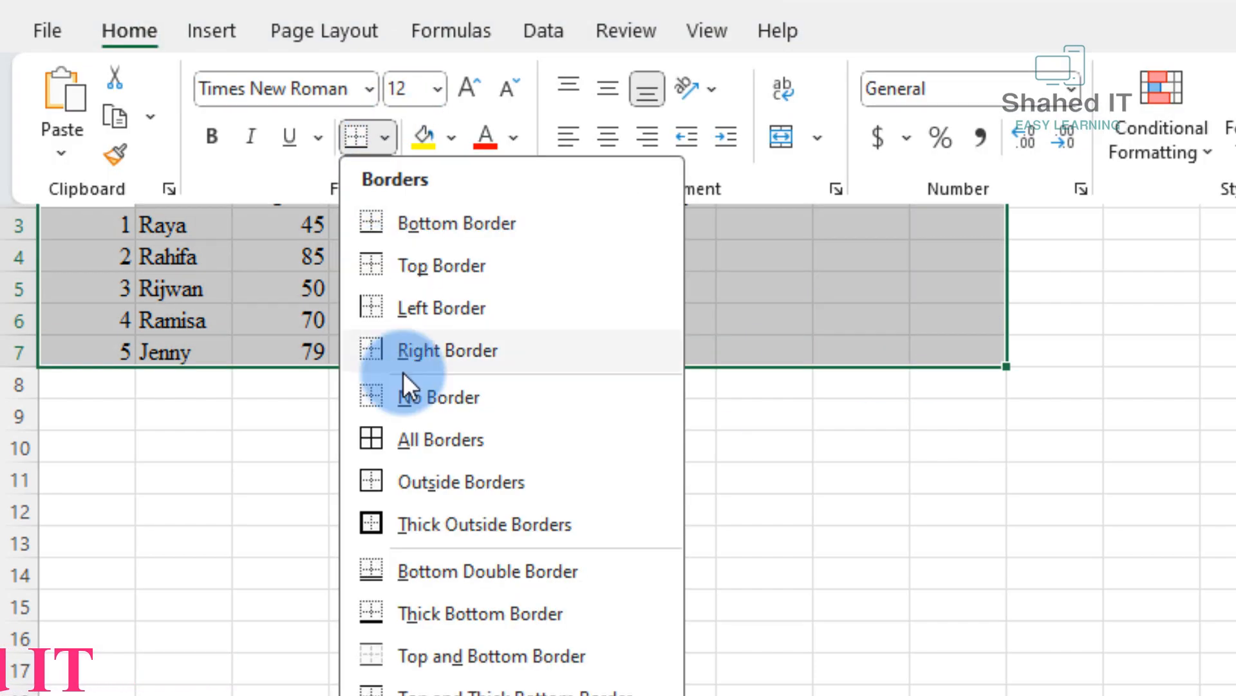
{"action": "left_click", "coordinate": [400, 438]}
Merge and center the Tabulation Sheet title across A1:J1.
{"action": "left_click_drag", "start_coordinate": [97, 161], "coordinate": [953, 158]}
{"action": "left_click", "coordinate": [129, 30]}
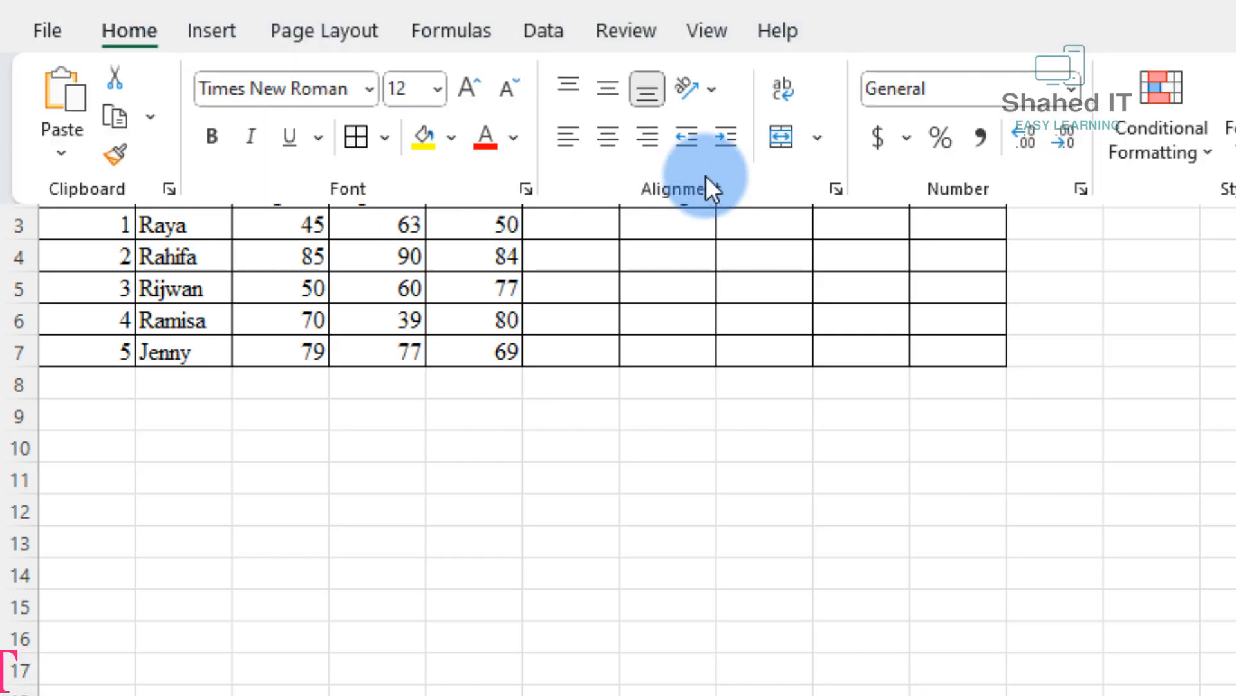
{"action": "left_click", "coordinate": [784, 142]}
{"action": "left_click", "coordinate": [591, 223]}
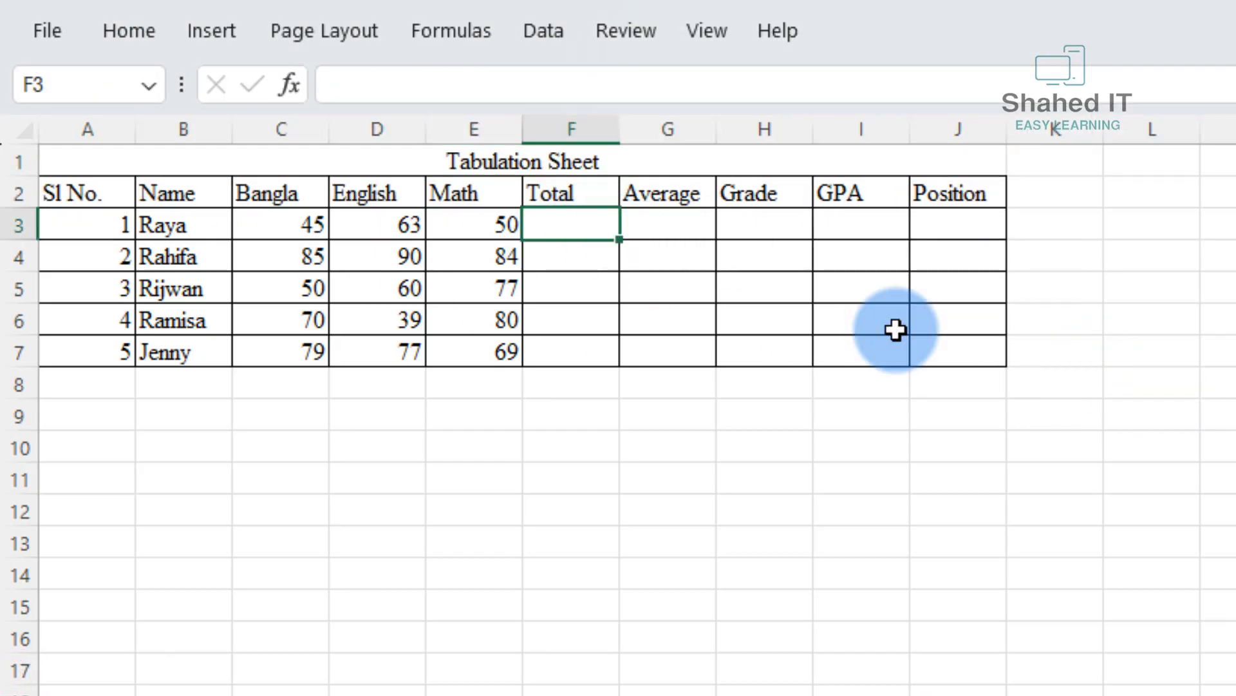
Format the Tabulation Sheet title with font size 18, purple font color and bold.
{"action": "key", "text": "ctrl+F1"}
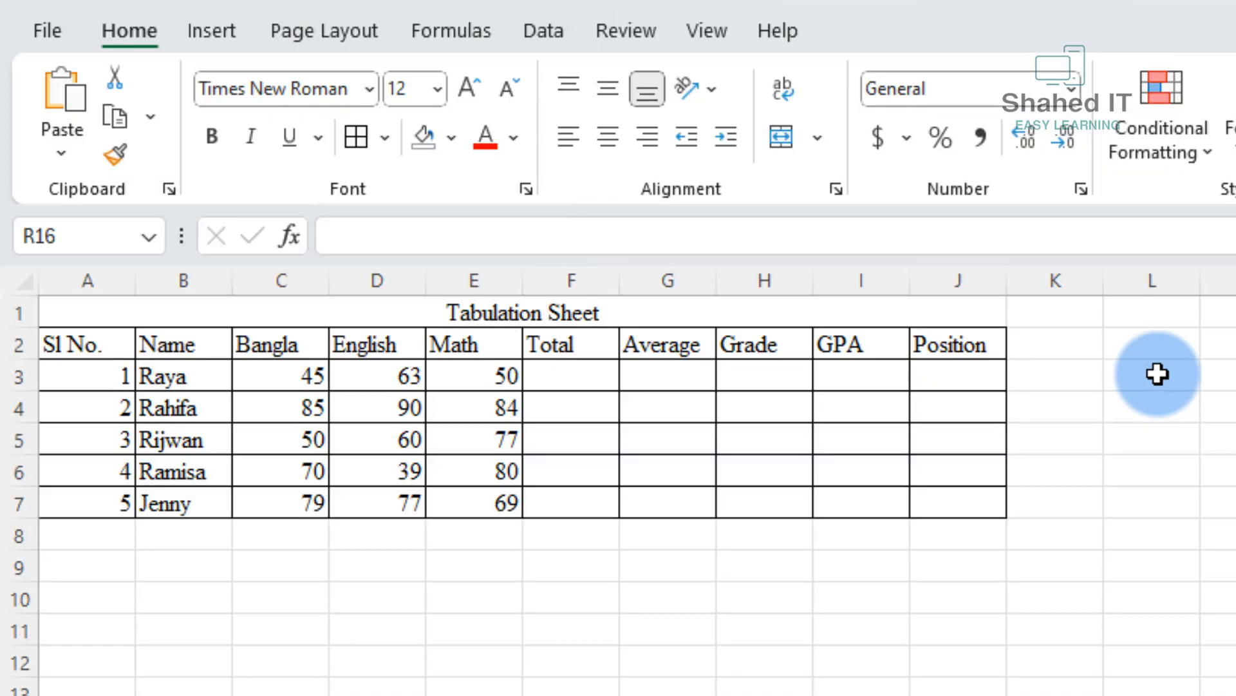
{"action": "left_click", "coordinate": [184, 313]}
{"action": "left_click", "coordinate": [469, 81]}
{"action": "left_click", "coordinate": [470, 81]}
{"action": "left_click", "coordinate": [470, 81]}
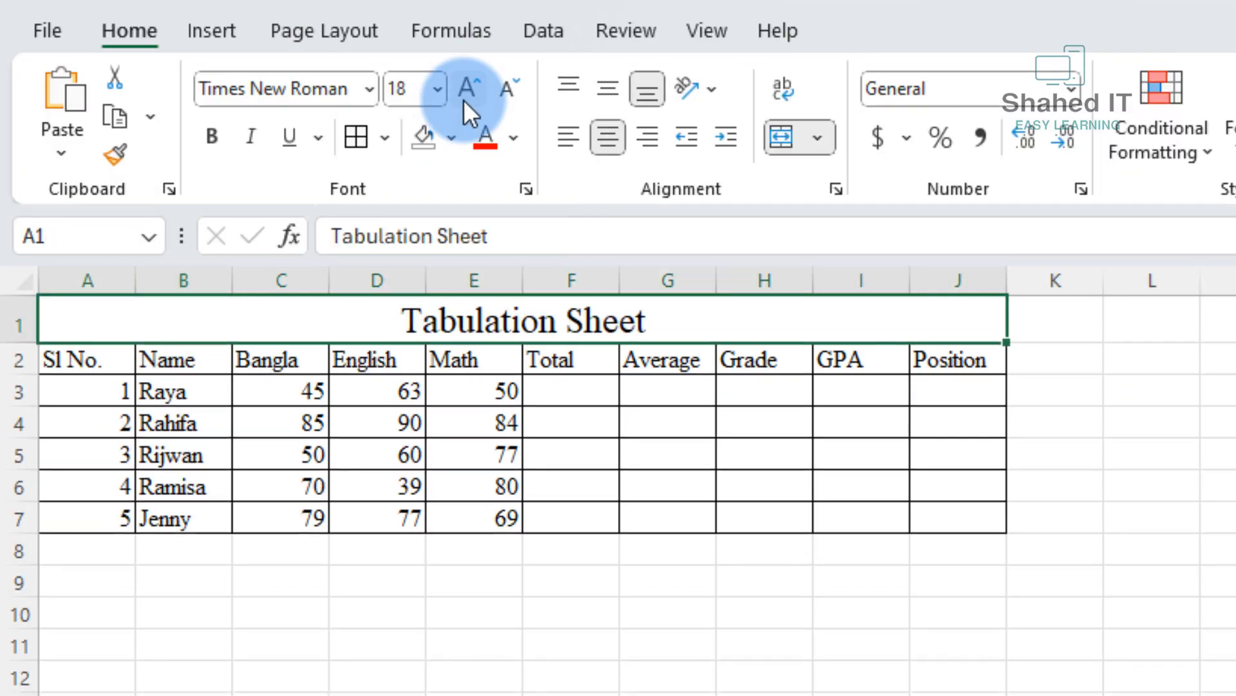
{"action": "left_click", "coordinate": [514, 138]}
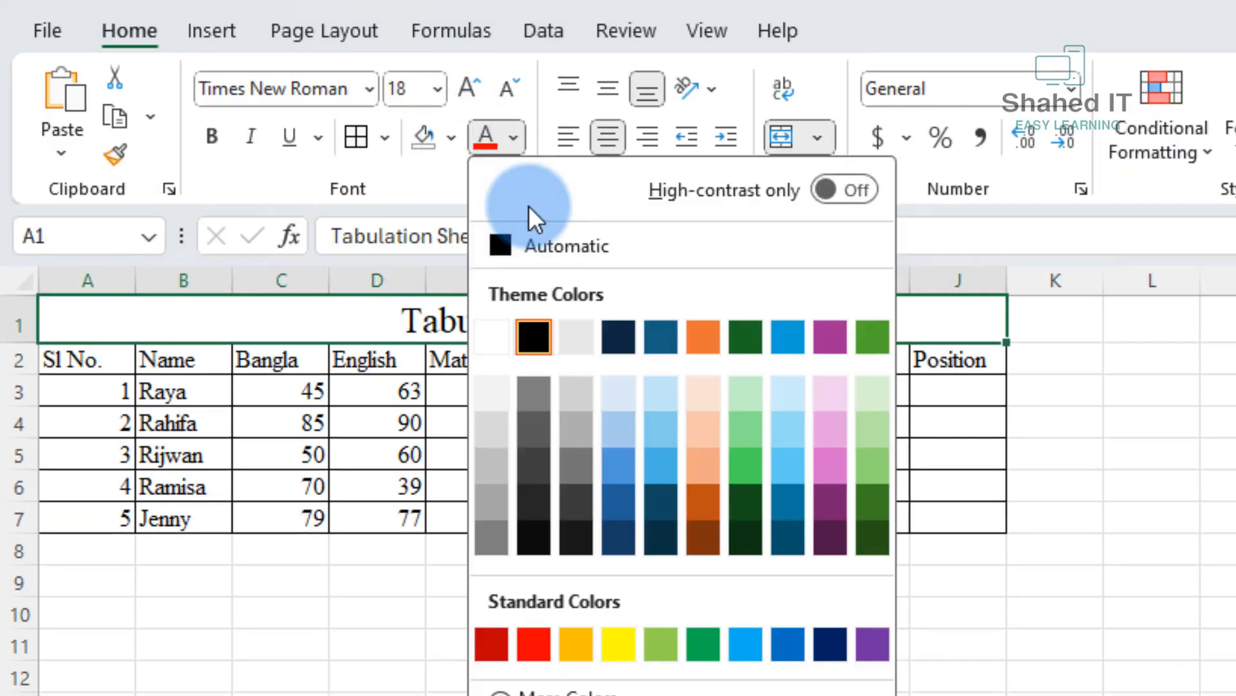
{"action": "left_click", "coordinate": [872, 646]}
{"action": "key", "text": "ctrl+b"}
Fill the header row A2:J2 with light gray and make its text bold.
{"action": "left_click_drag", "start_coordinate": [90, 358], "coordinate": [960, 358]}
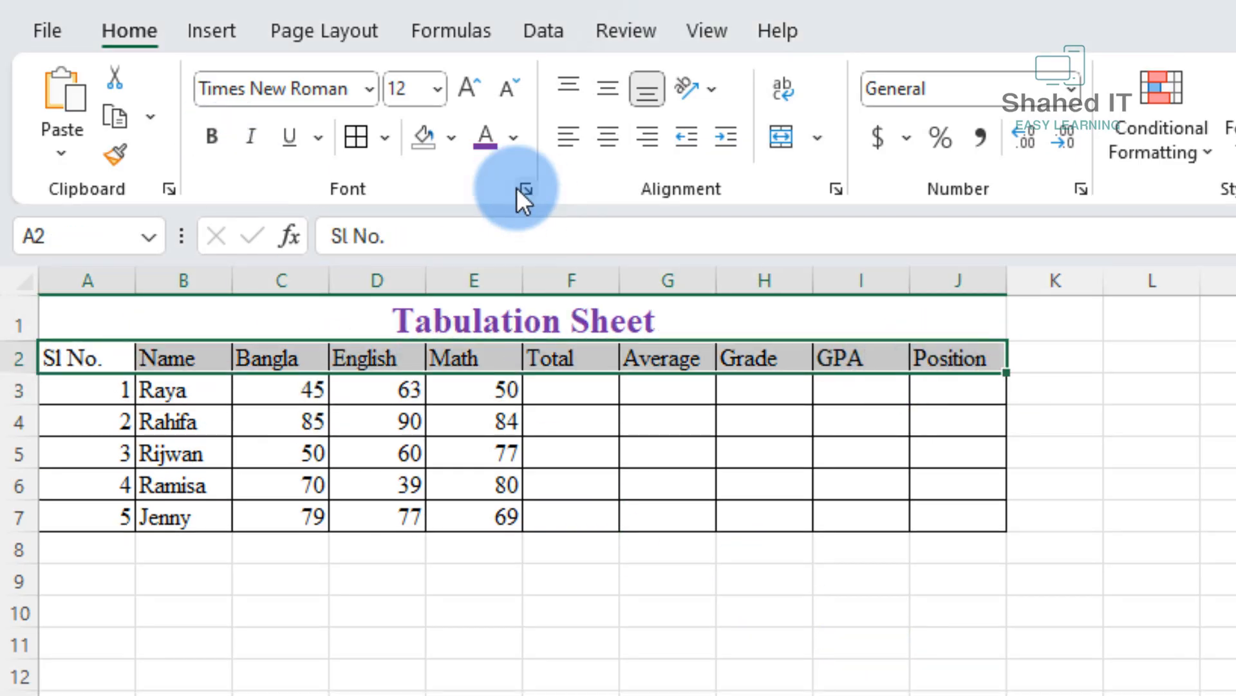
{"action": "left_click", "coordinate": [451, 137]}
{"action": "left_click", "coordinate": [505, 348]}
{"action": "left_click", "coordinate": [1125, 620]}
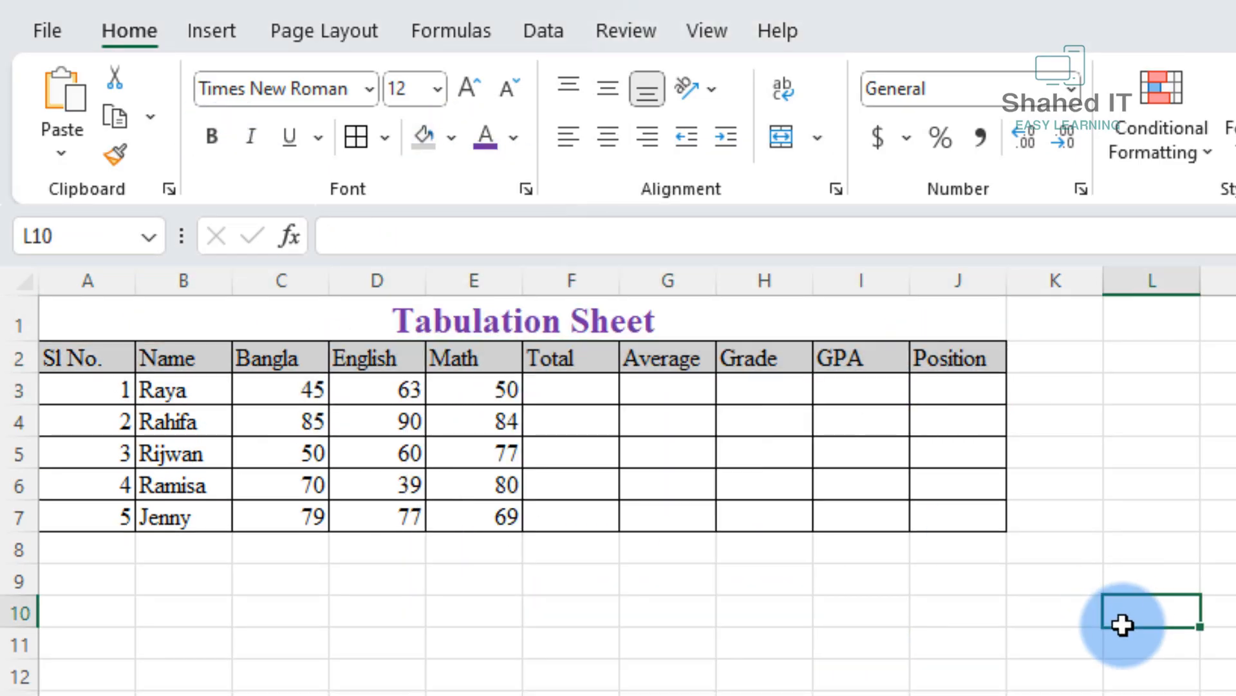
{"action": "left_click_drag", "start_coordinate": [96, 358], "coordinate": [950, 358]}
{"action": "left_click", "coordinate": [211, 136]}
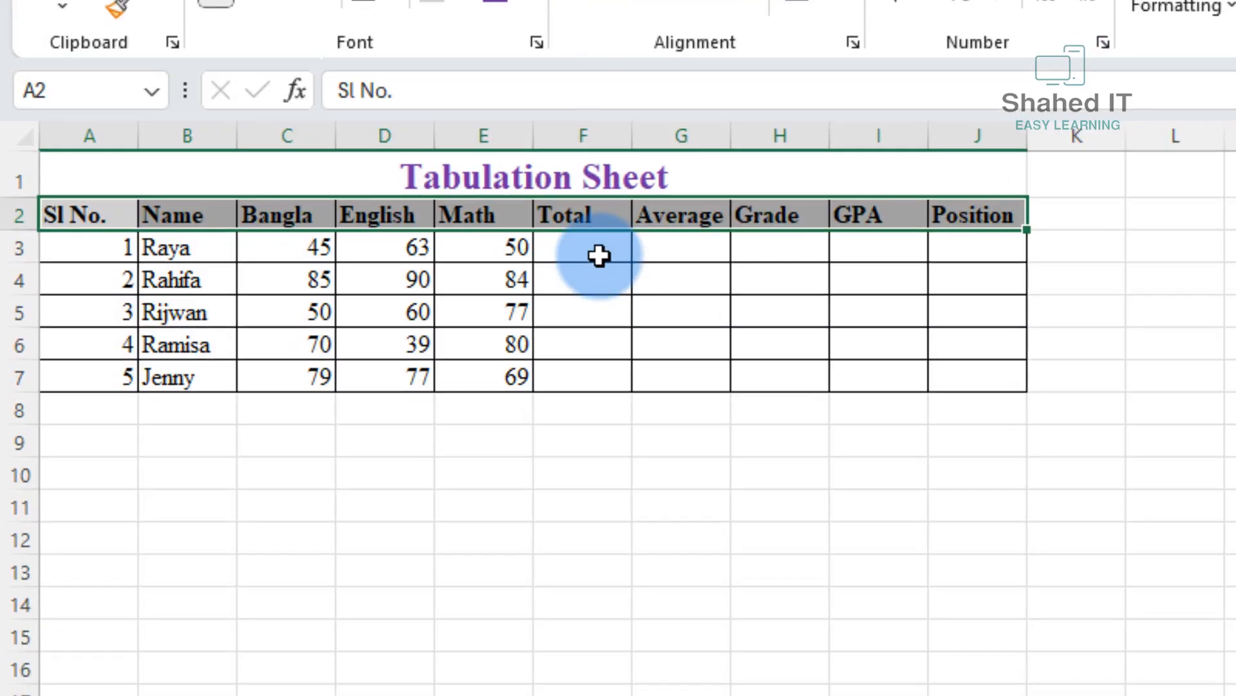
Enter the formula =IF(MIN(C3:E3)<40,0,SUM(C3:E3)) in the first student's Total cell, F3.
{"action": "left_click", "coordinate": [380, 289]}
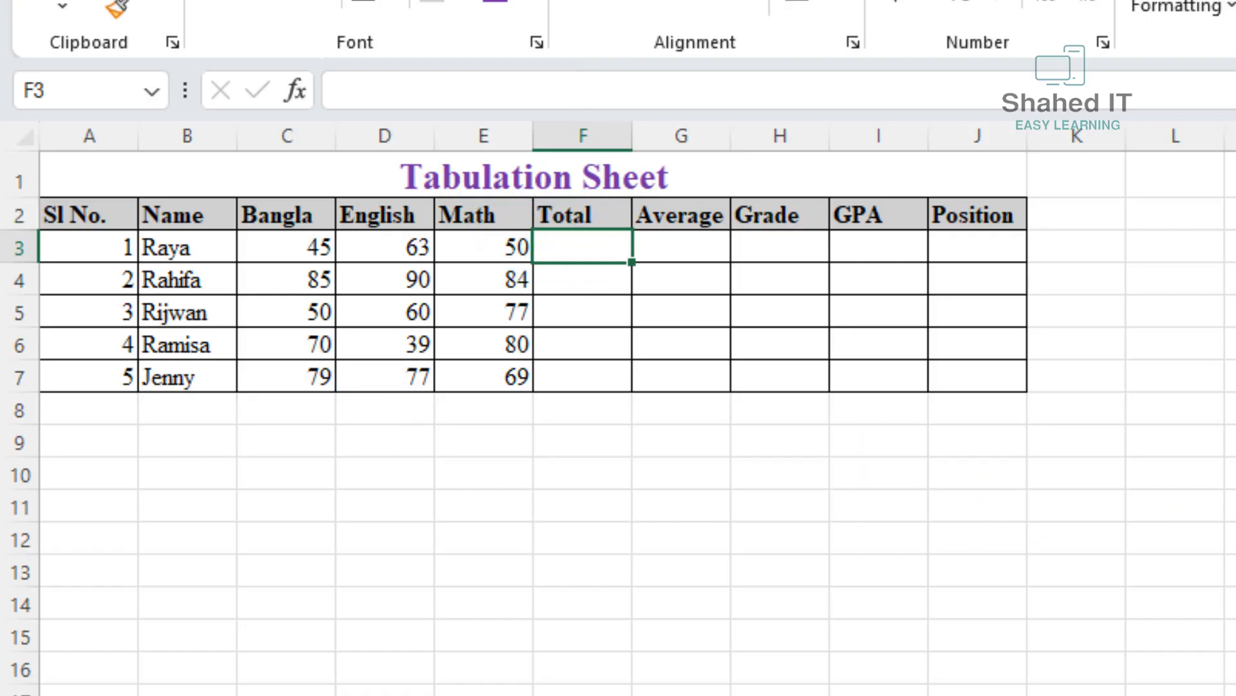
{"action": "type", "text": "=if"}
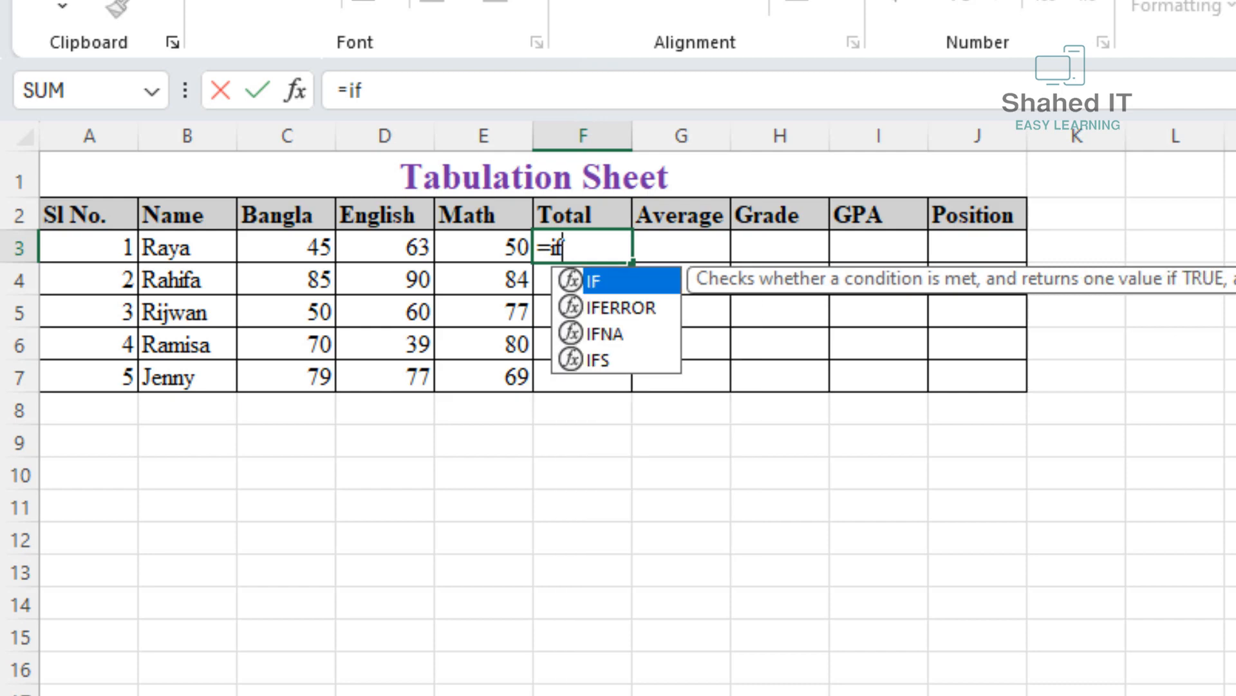
{"action": "type", "text": "("}
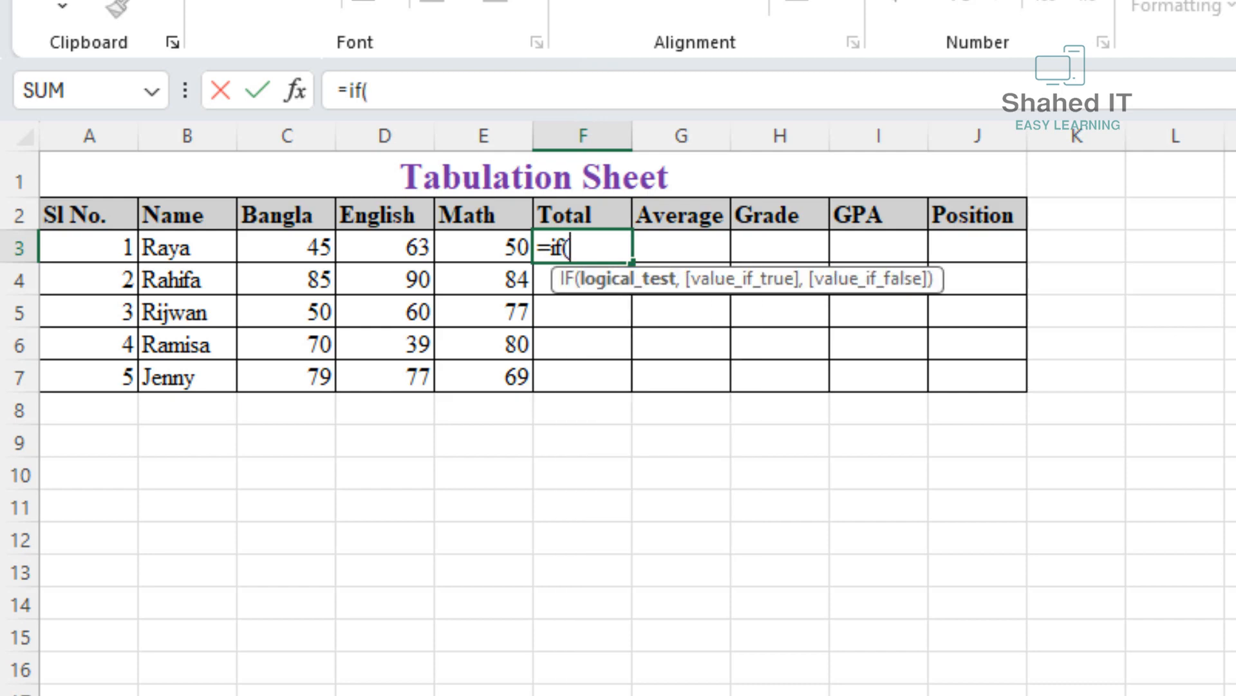
{"action": "type", "text": "Min"}
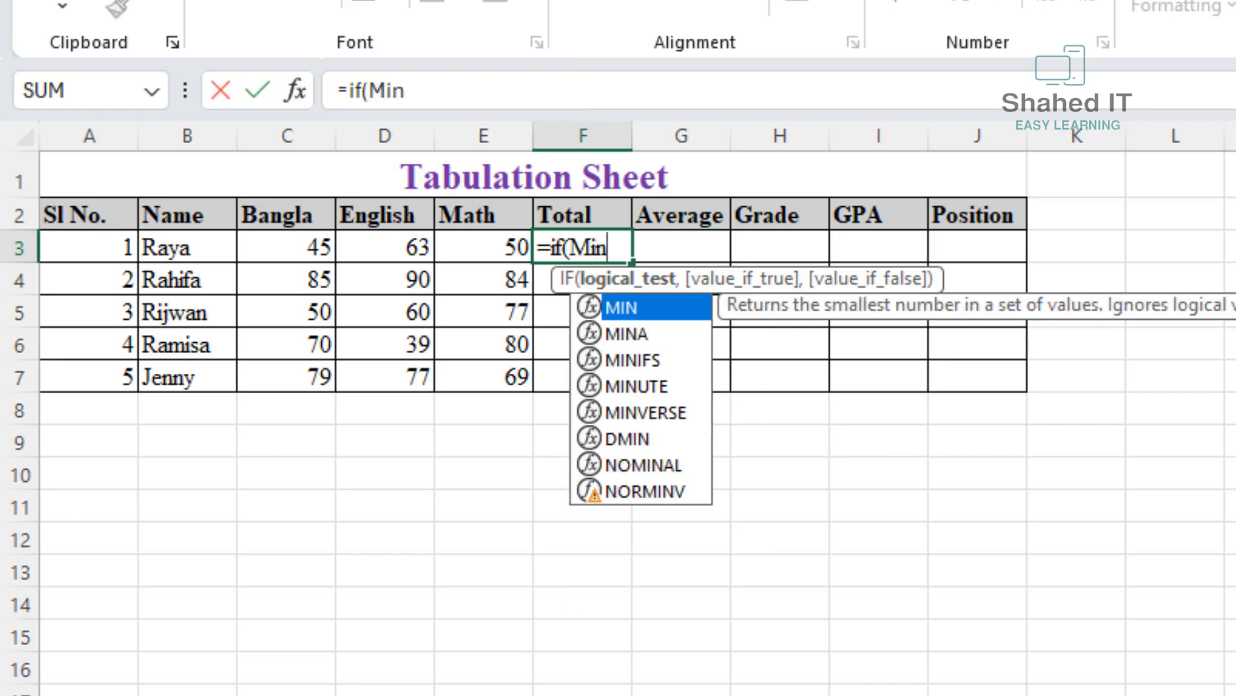
{"action": "type", "text": "("}
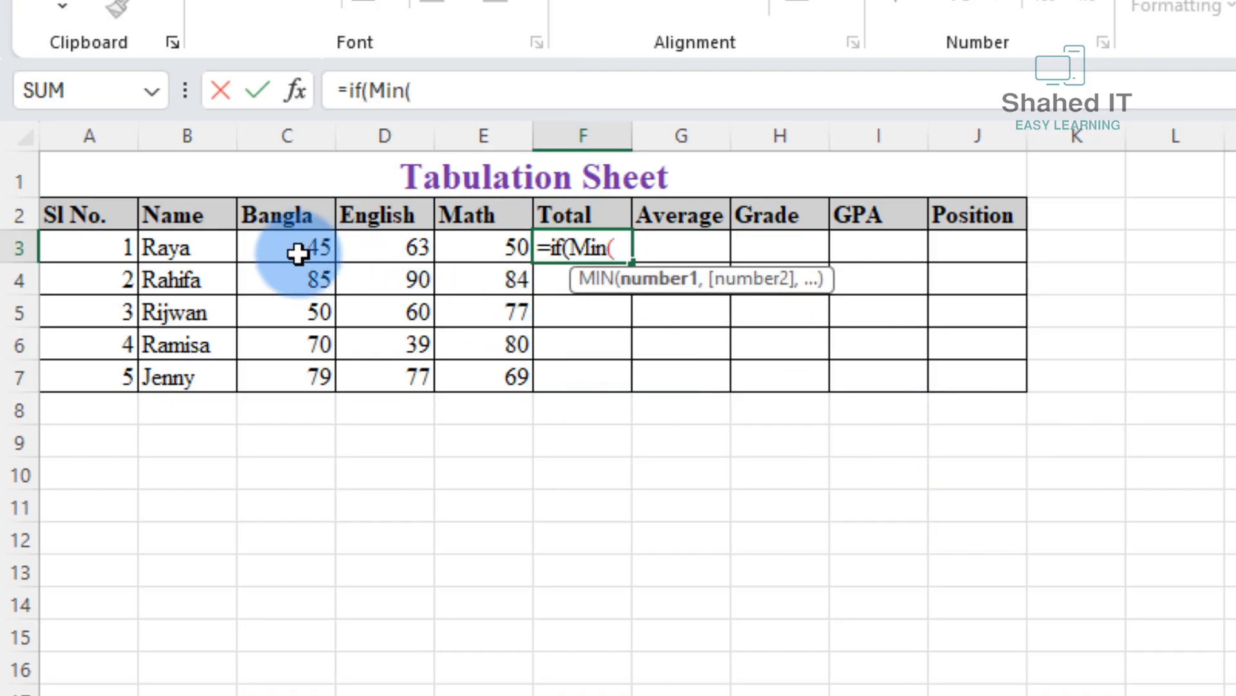
{"action": "left_click_drag", "start_coordinate": [285, 248], "coordinate": [445, 248]}
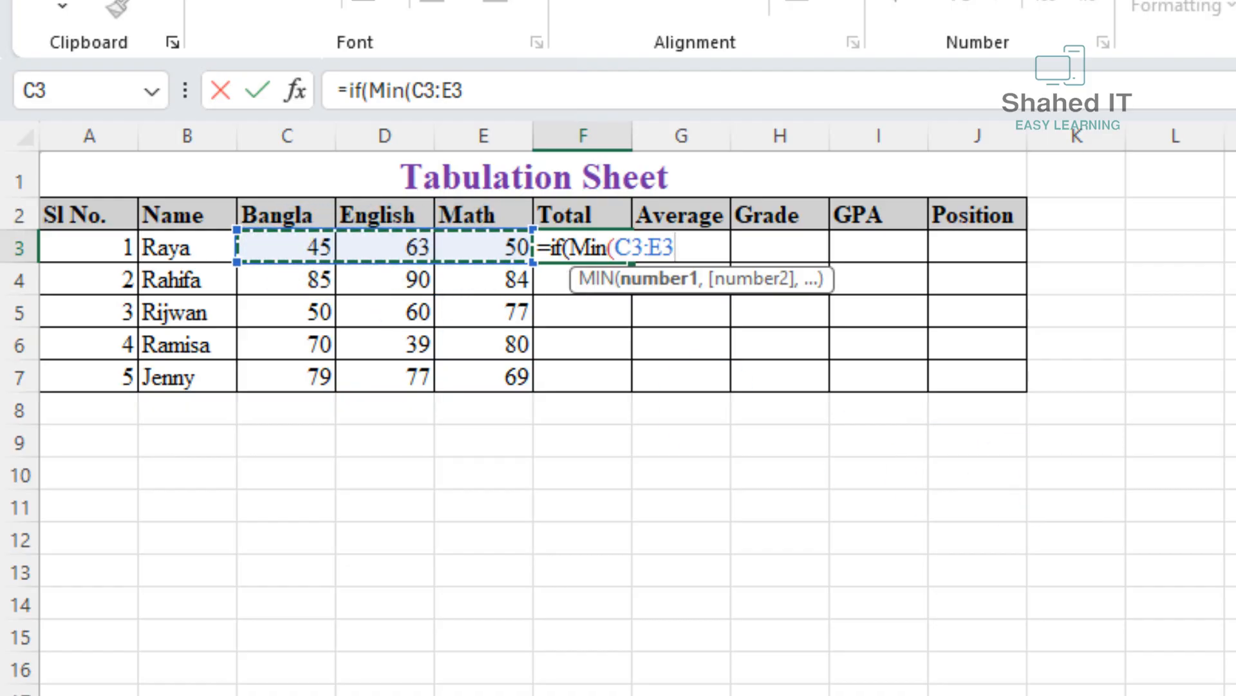
{"action": "type", "text": ")<40"}
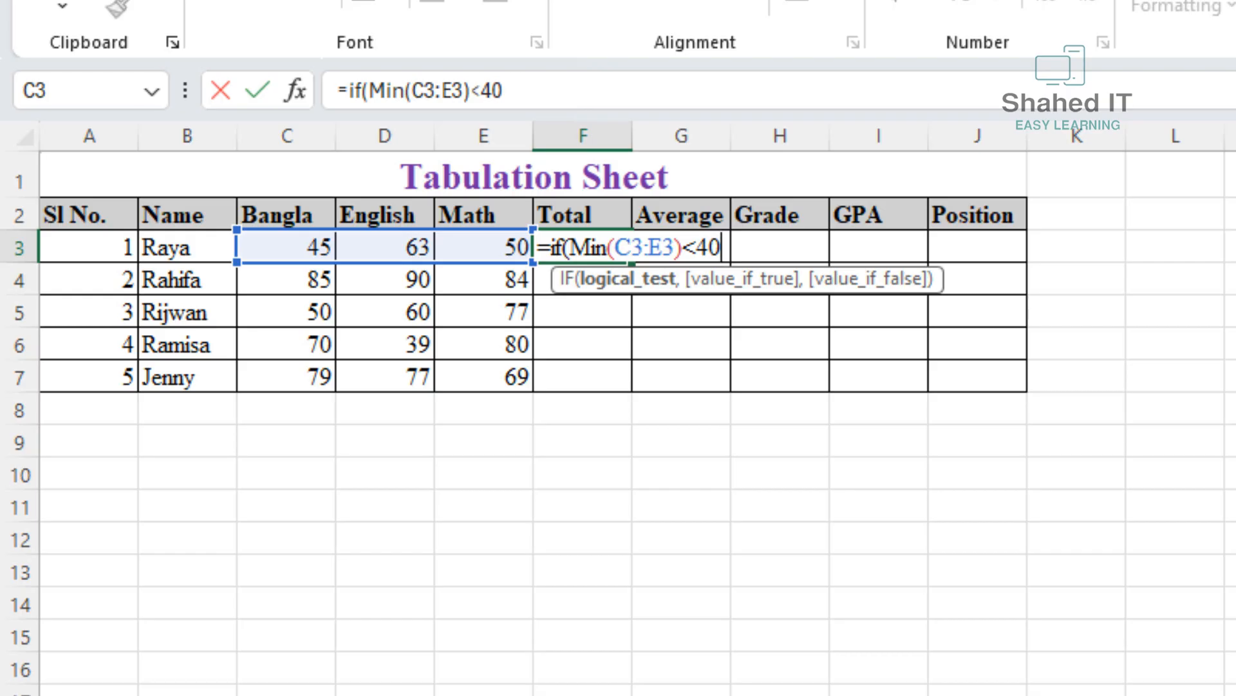
{"action": "type", "text": ","}
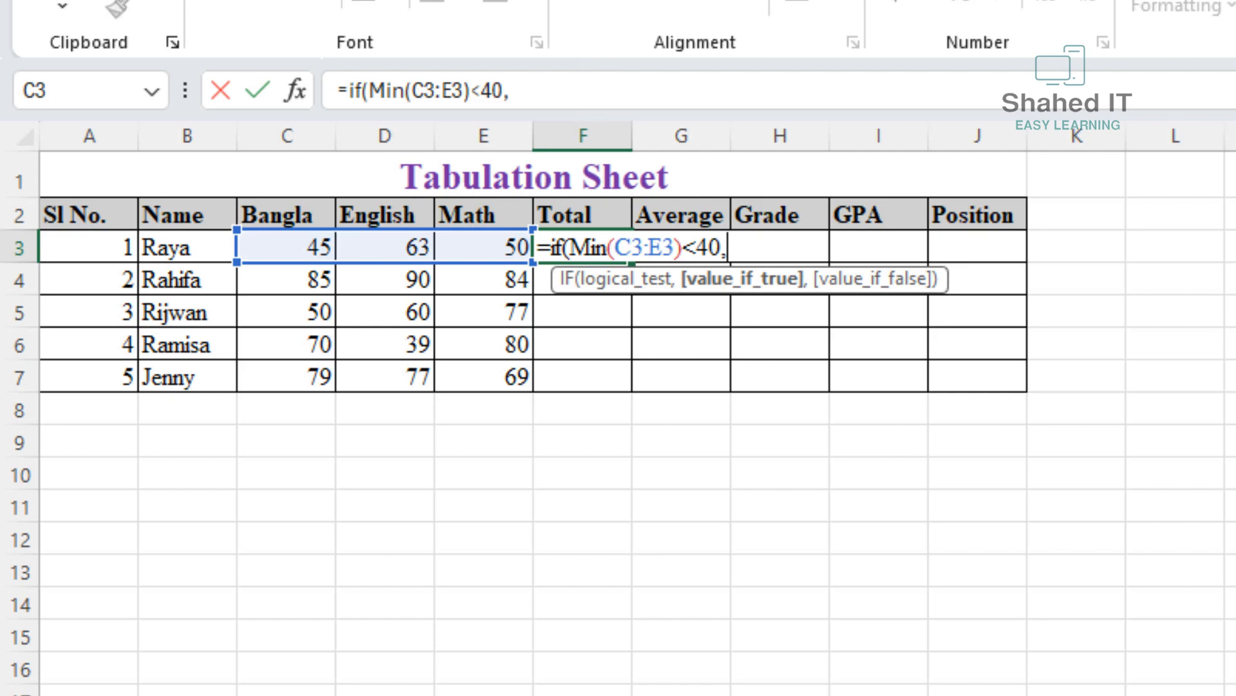
{"action": "type", "text": "0,"}
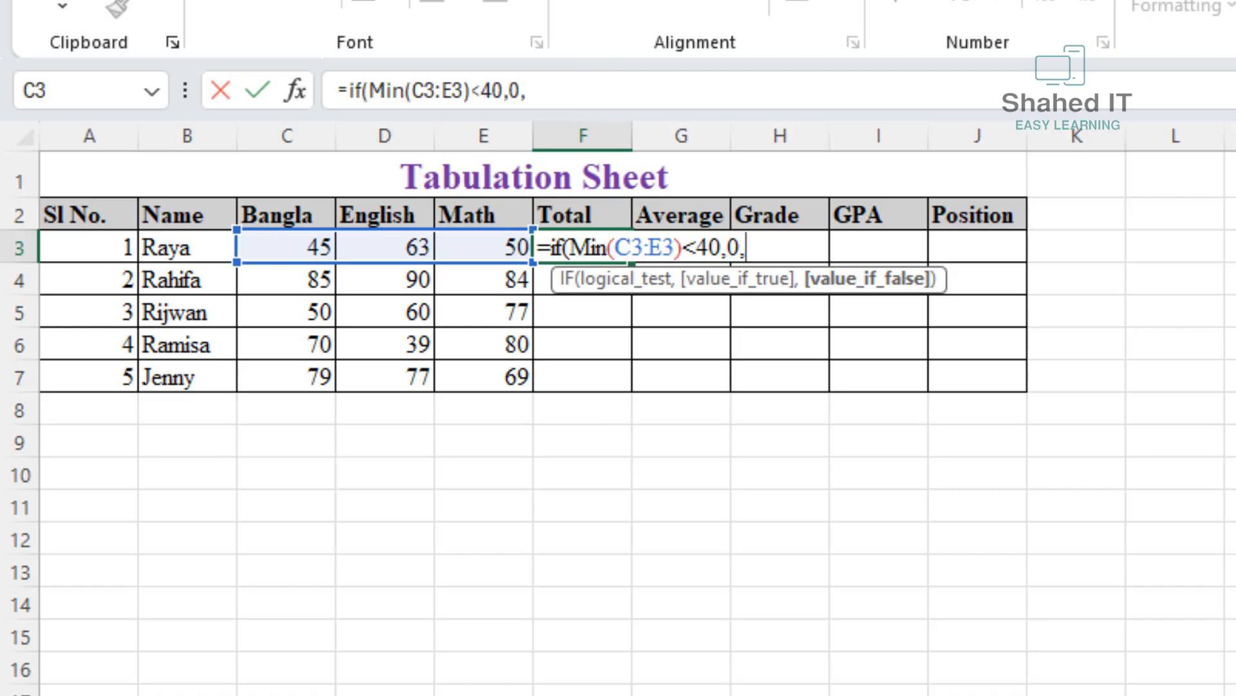
{"action": "type", "text": "sum("}
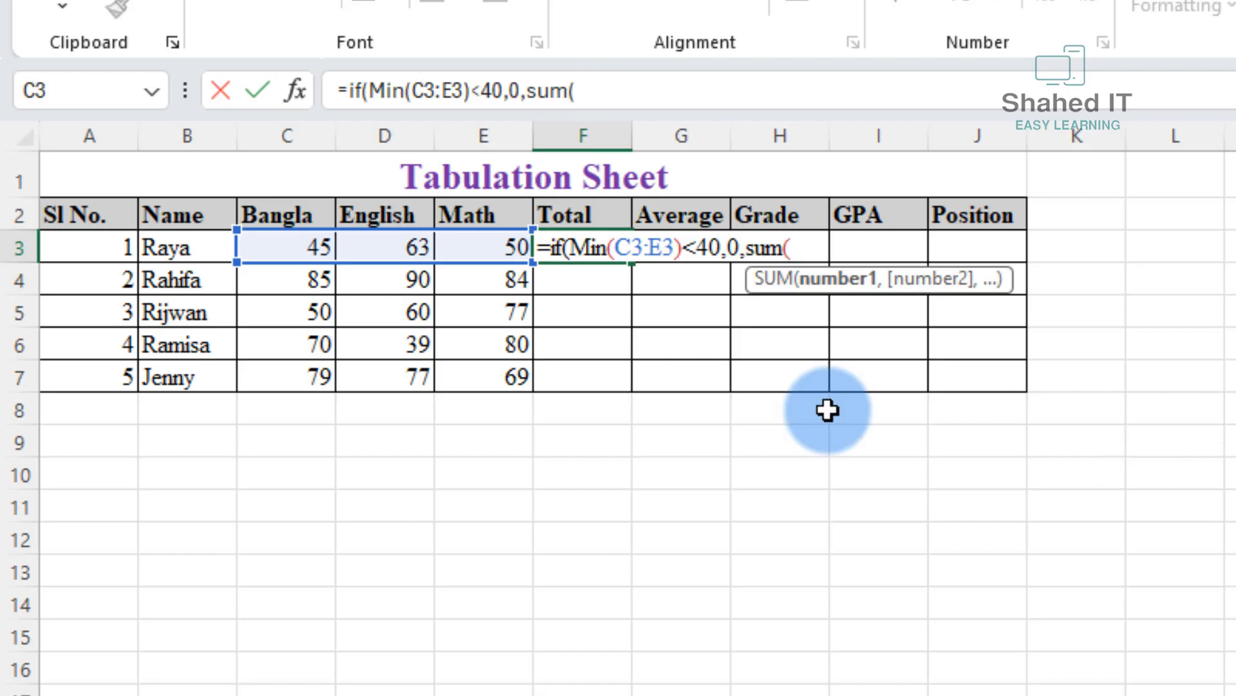
{"action": "left_click_drag", "start_coordinate": [315, 251], "coordinate": [500, 250]}
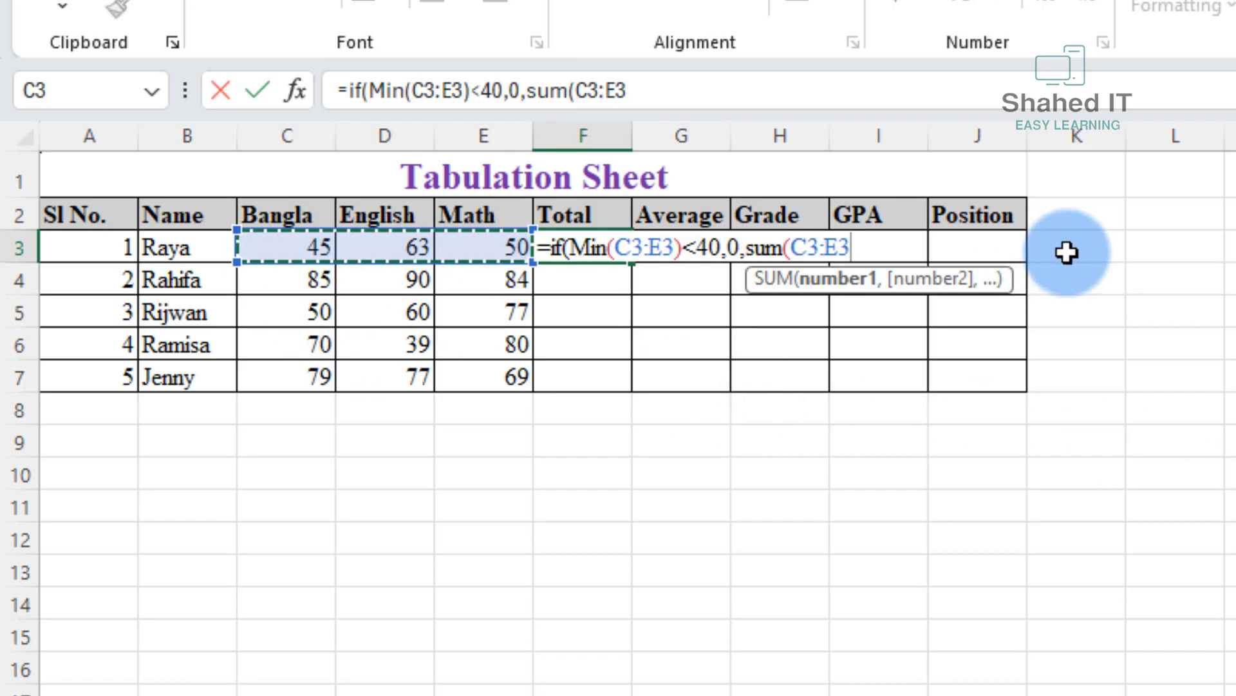
{"action": "type", "text": ")"}
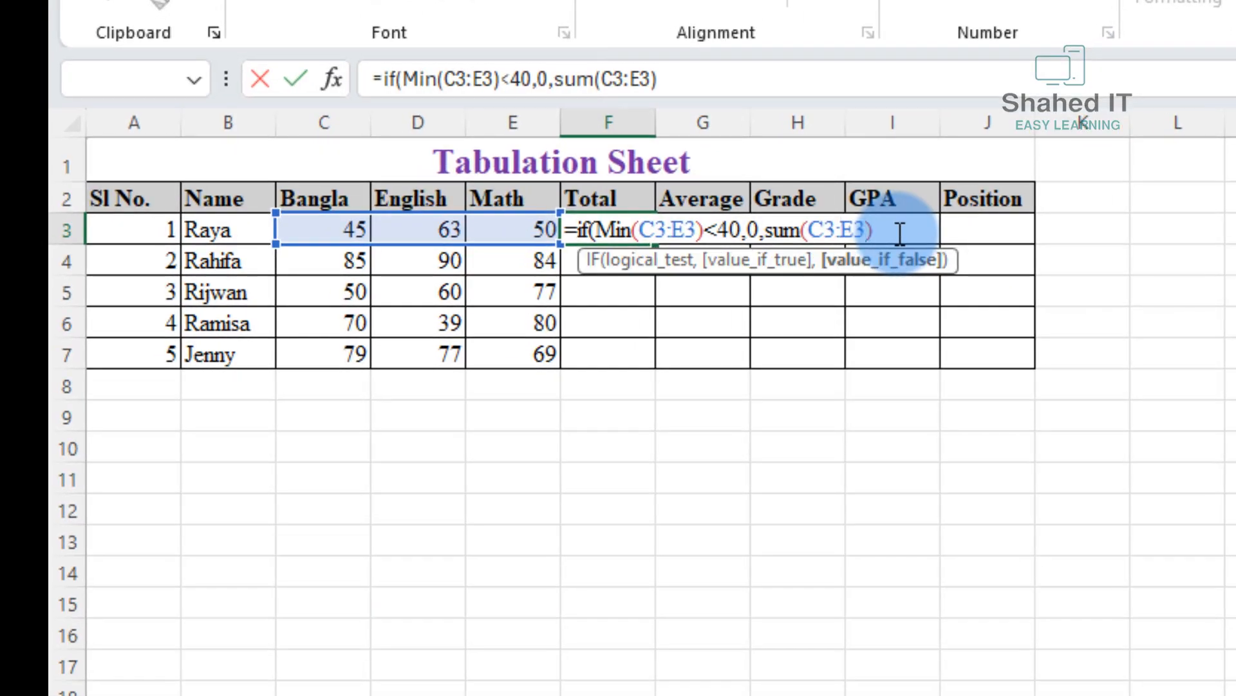
{"action": "type", "text": ")"}
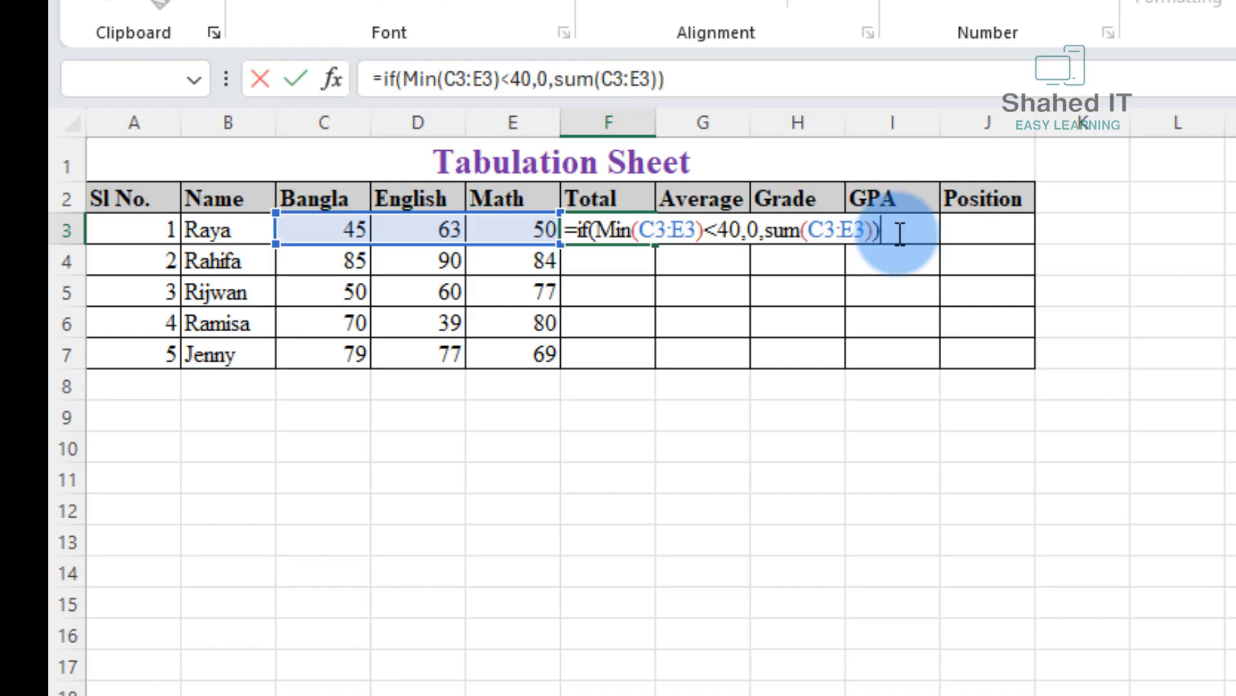
{"action": "key", "text": "Return"}
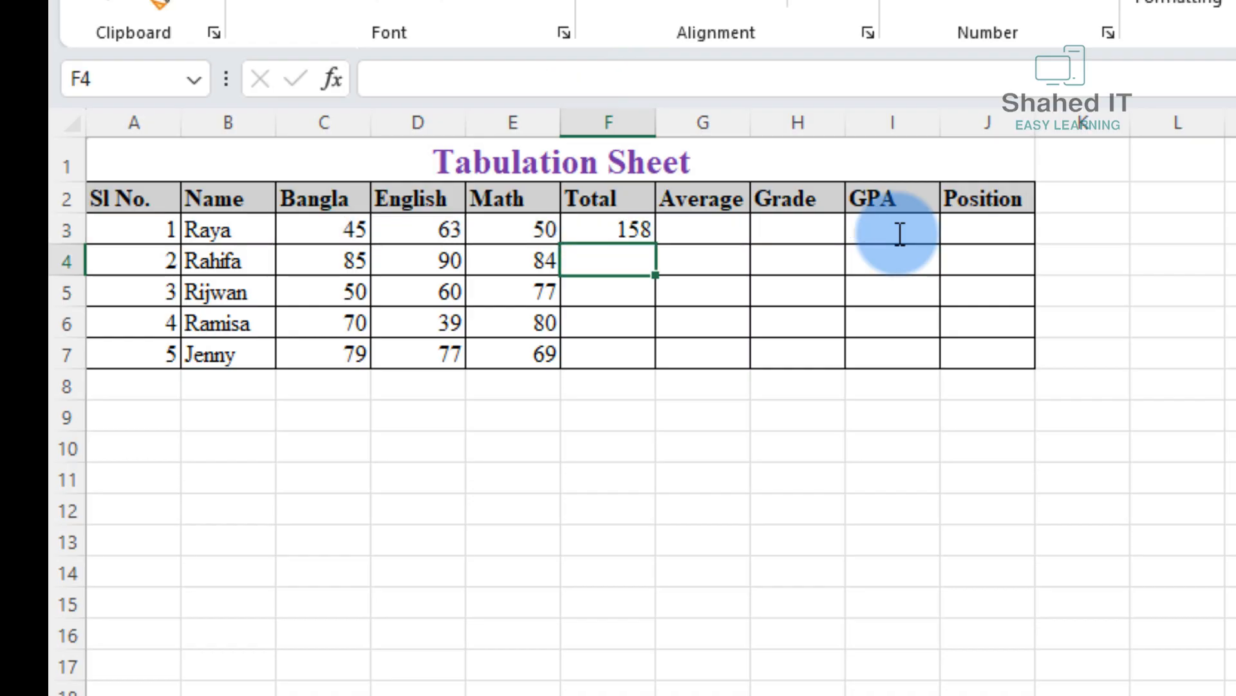
Copy the Total formula from F3 down through F7 for the remaining students.
{"action": "left_click", "coordinate": [585, 232]}
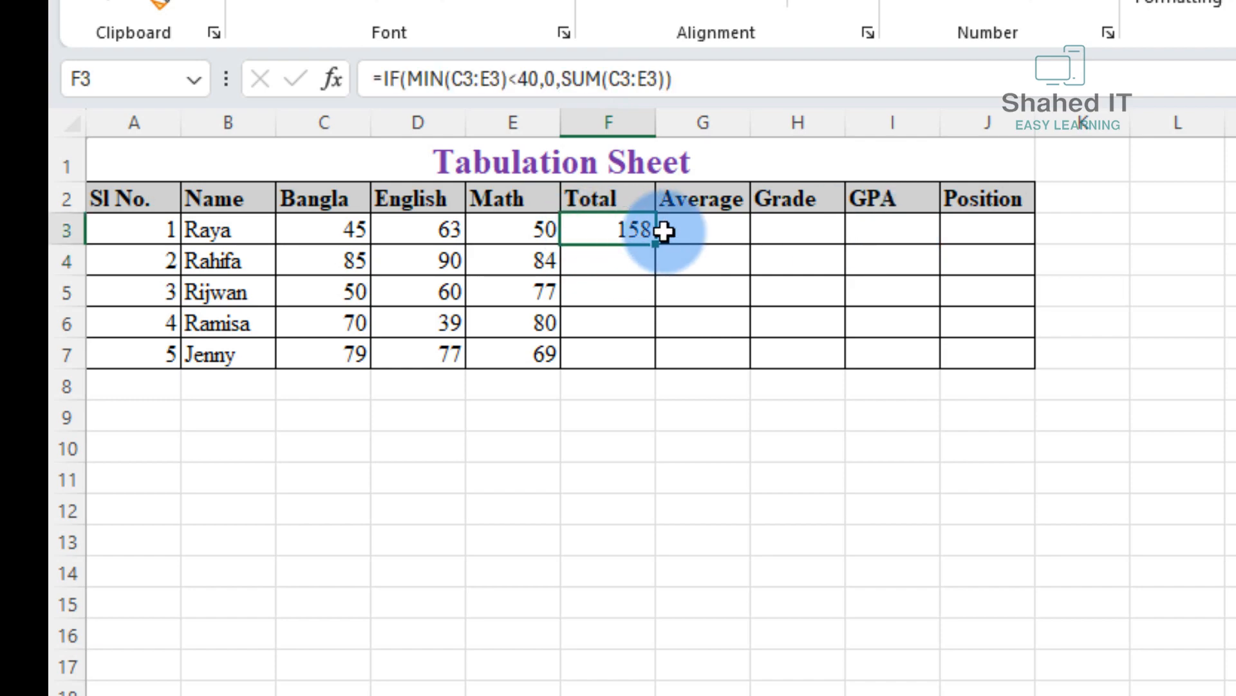
{"action": "left_click_drag", "start_coordinate": [657, 245], "coordinate": [658, 360]}
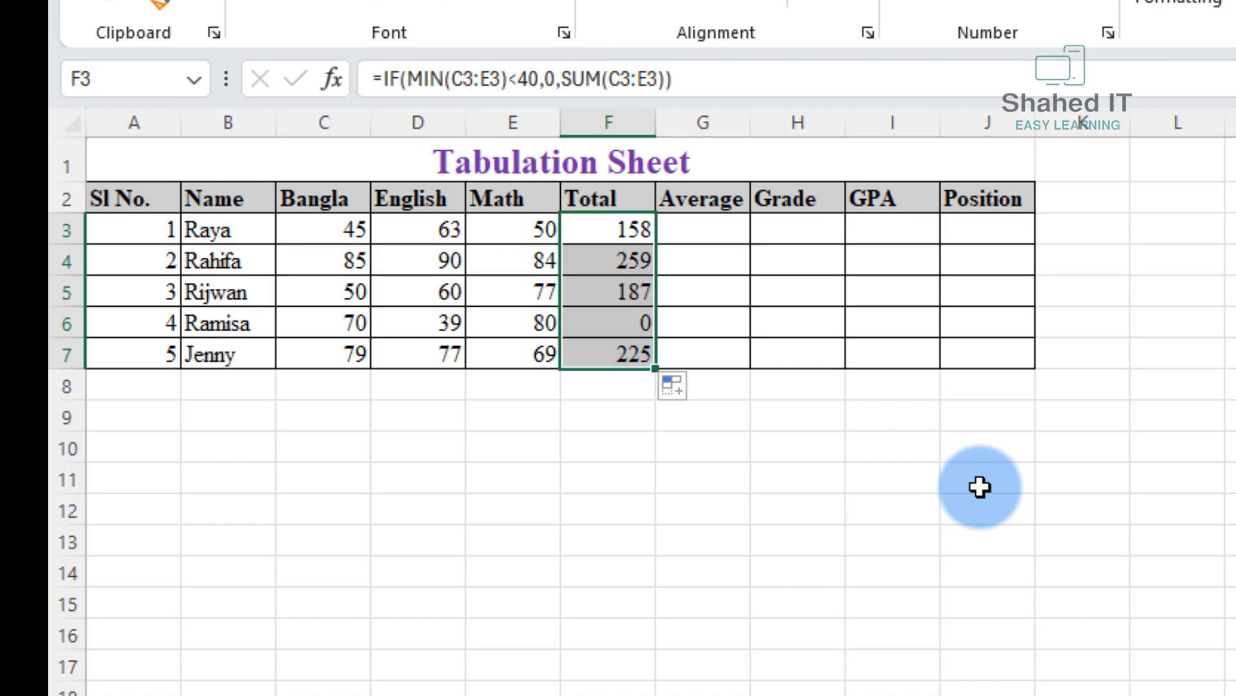
{"action": "left_click", "coordinate": [423, 328]}
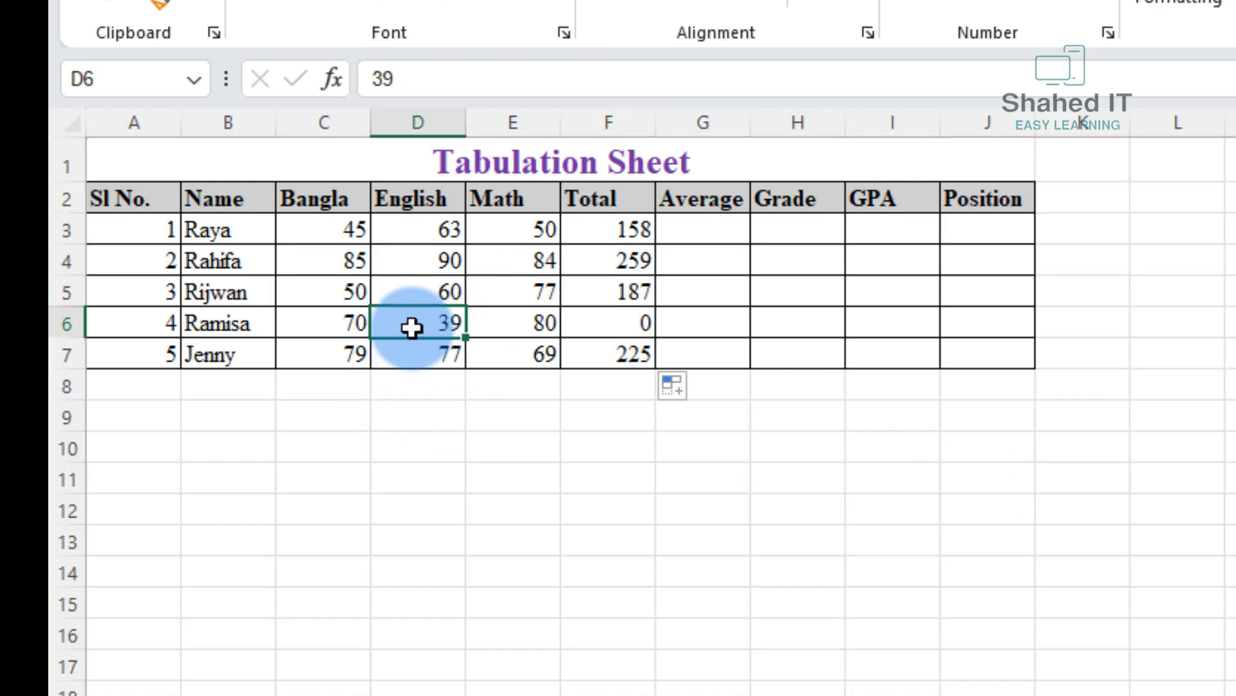
Check the Total formula in F6 for the fourth student.
{"action": "left_click", "coordinate": [636, 328]}
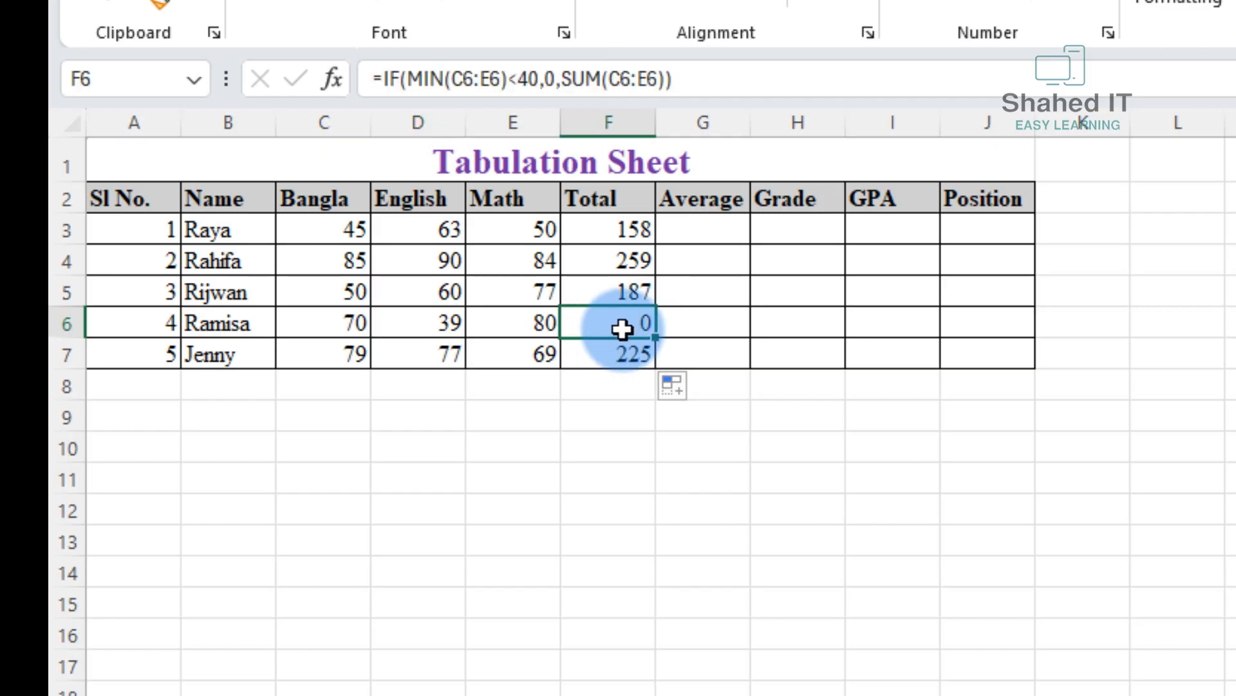
{"action": "left_click", "coordinate": [1235, 479]}
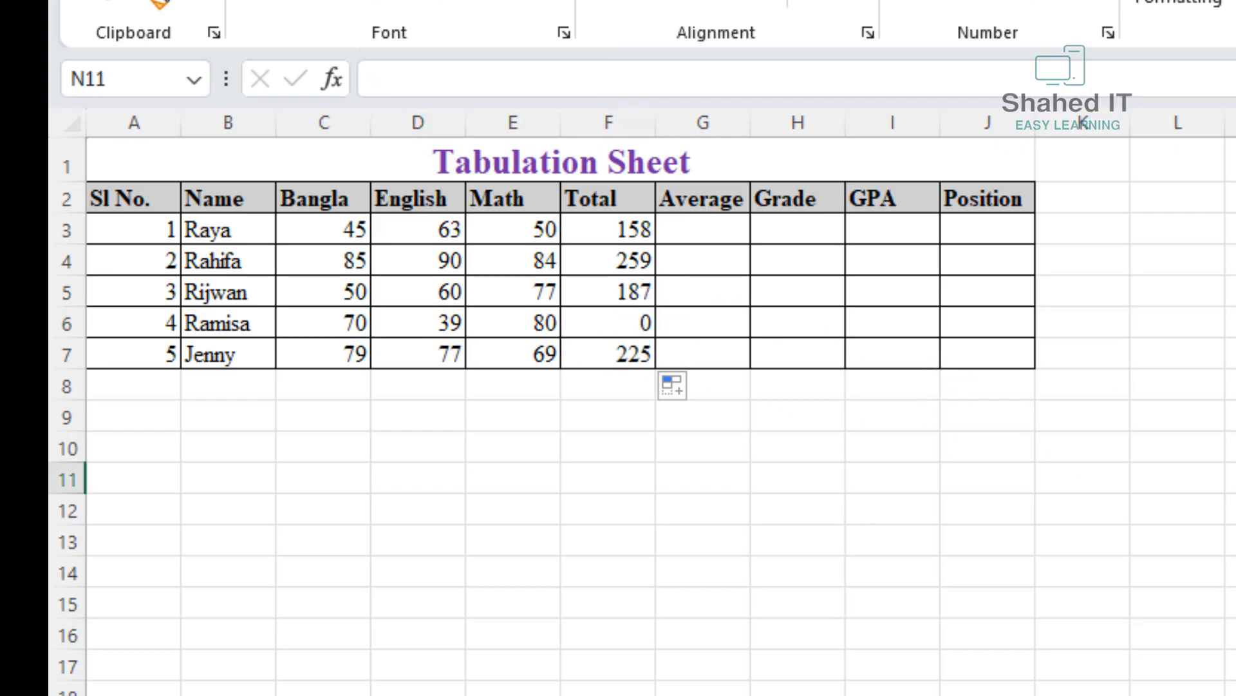
Enter the formula =IF(MIN(C3:E3)<40,0,AVERAGE(C3:E3)) in the first student's Average cell, G3.
{"action": "left_click", "coordinate": [693, 230]}
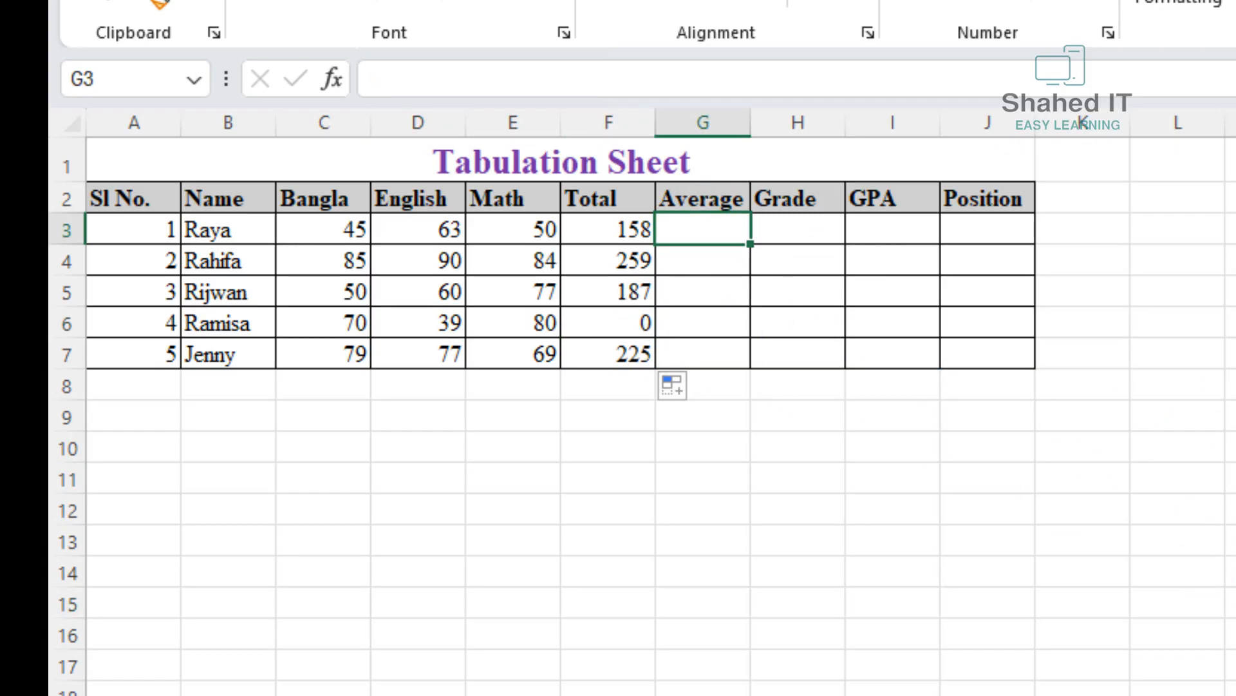
{"action": "type", "text": "="}
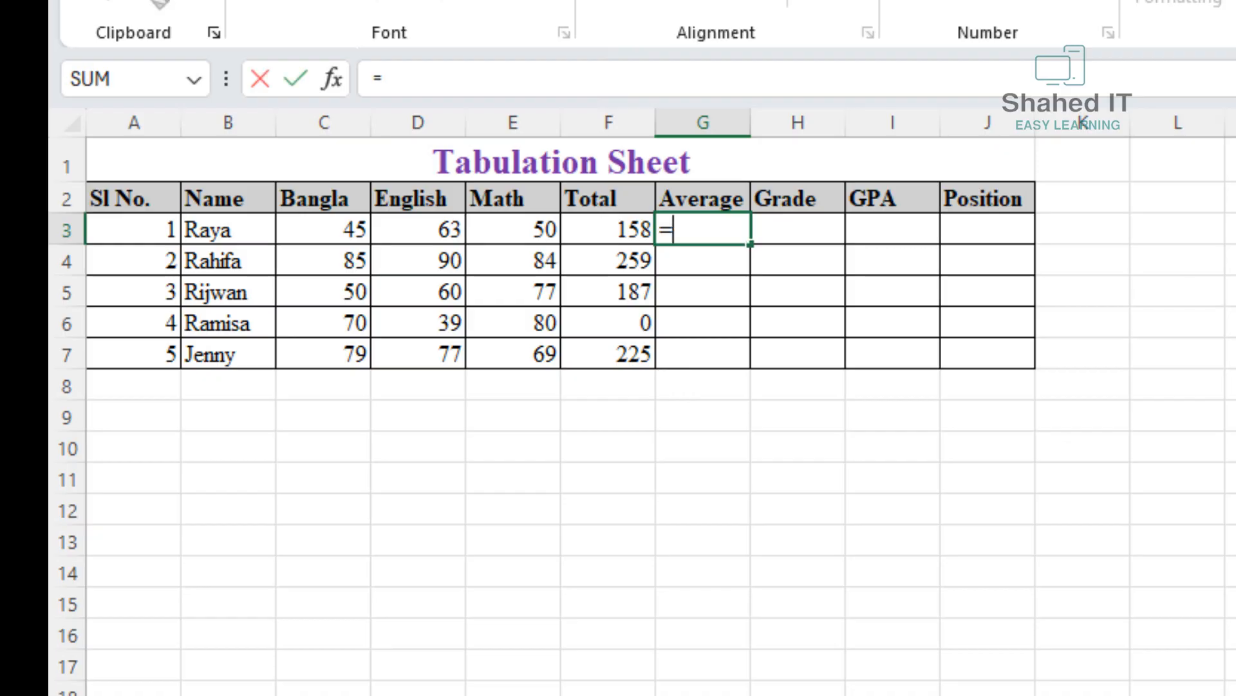
{"action": "type", "text": "if("}
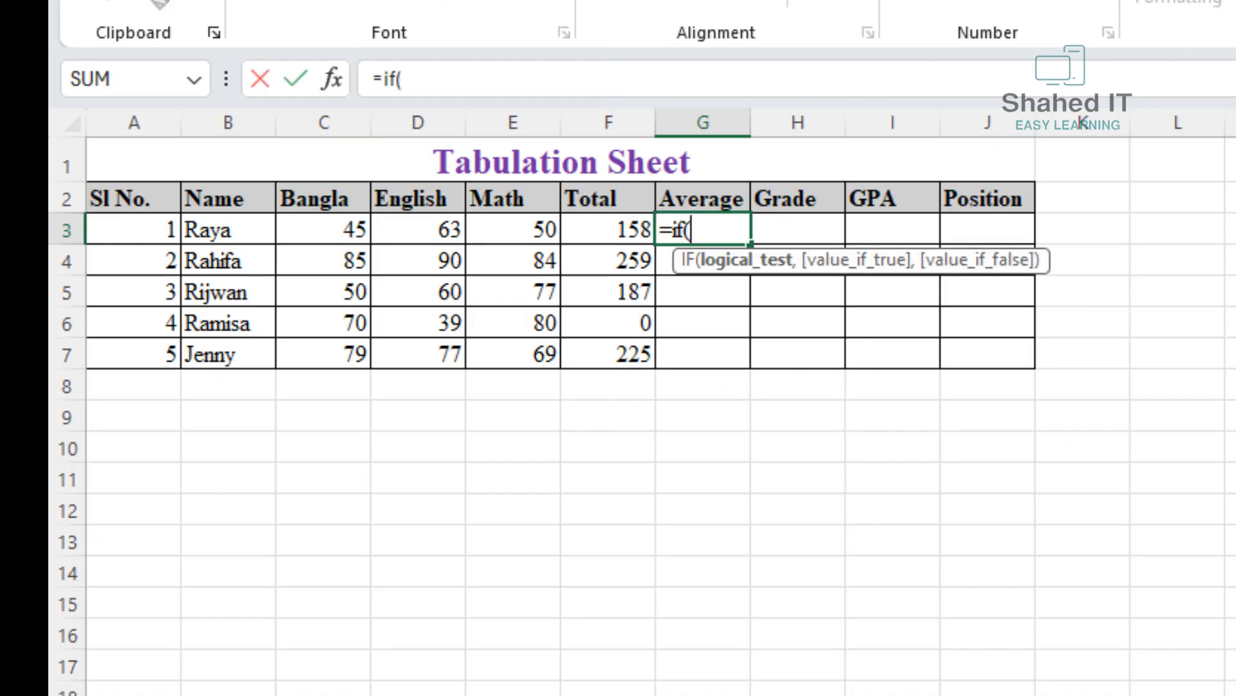
{"action": "type", "text": "Min"}
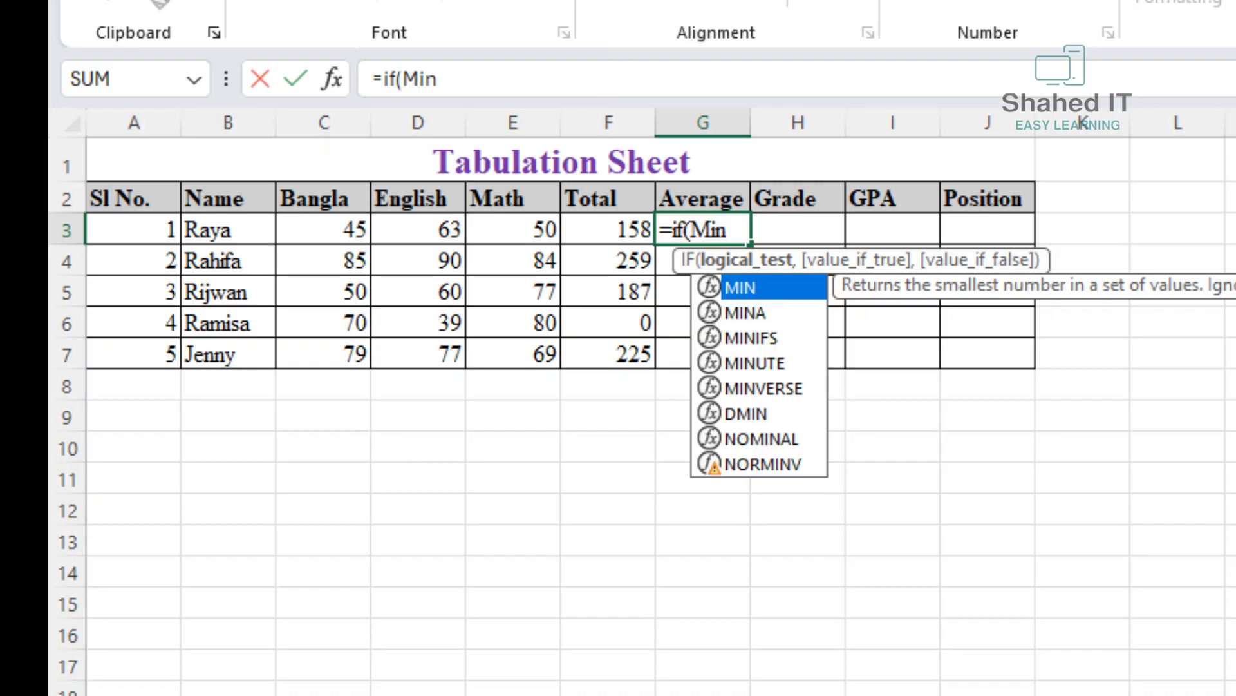
{"action": "type", "text": "("}
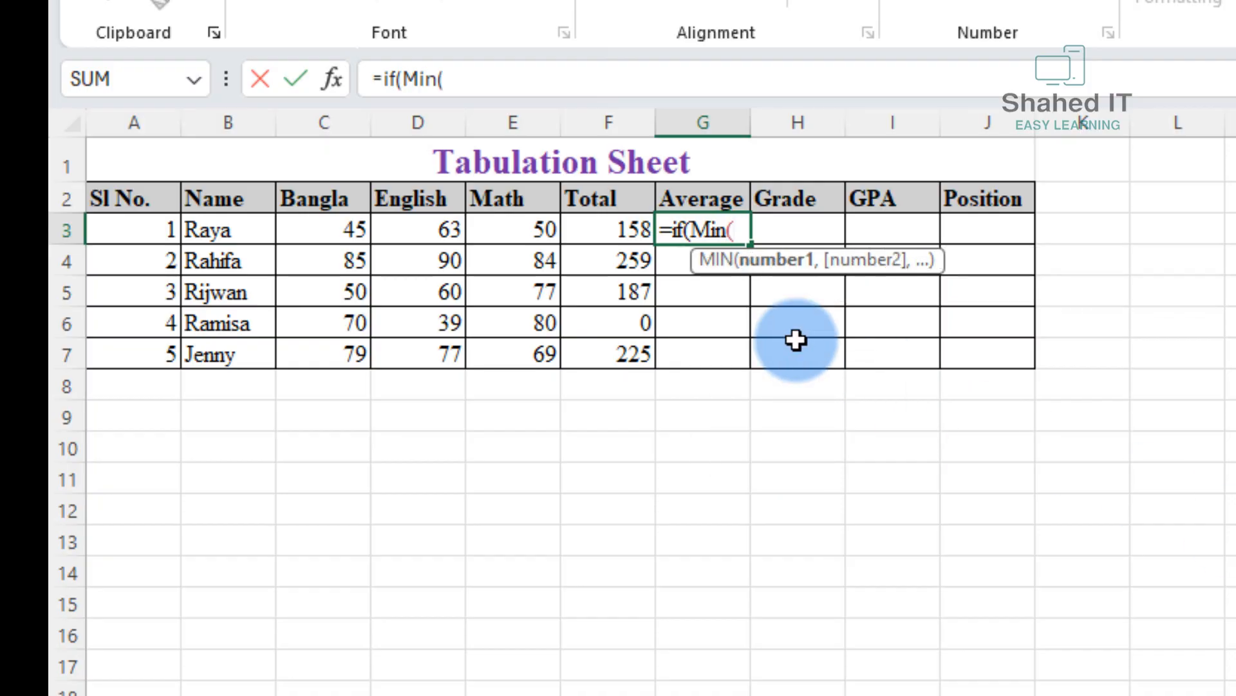
{"action": "left_click_drag", "start_coordinate": [299, 224], "coordinate": [504, 239]}
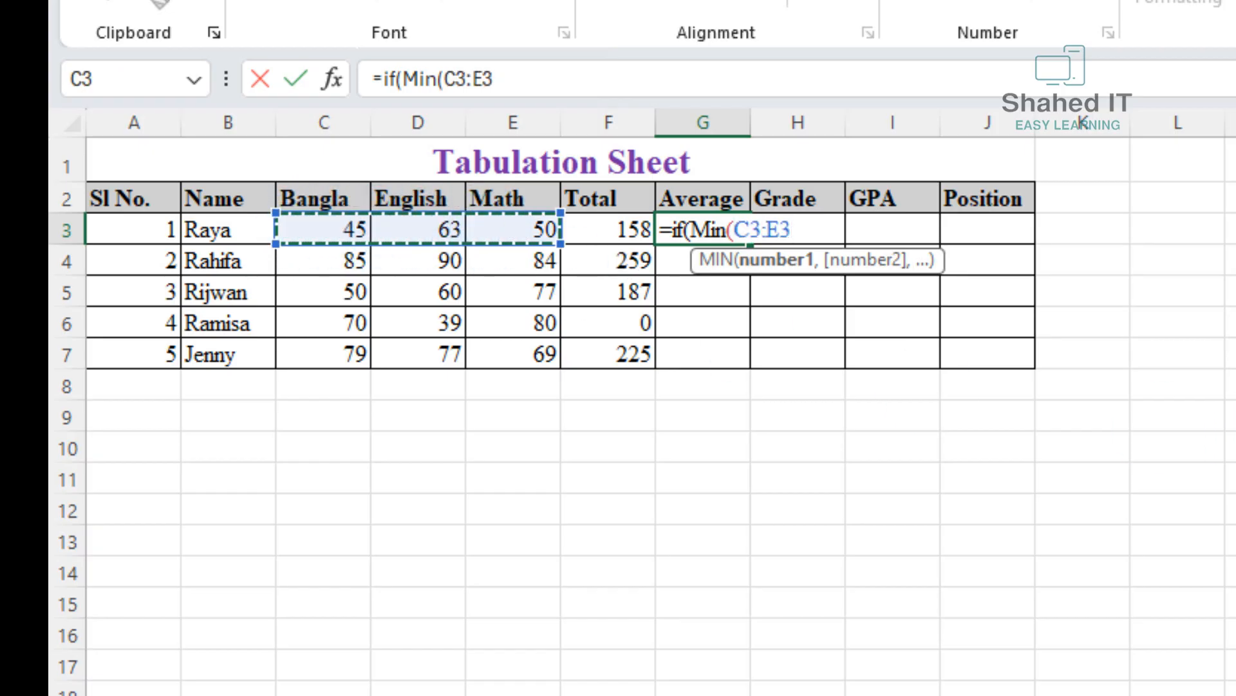
{"action": "type", "text": ")"}
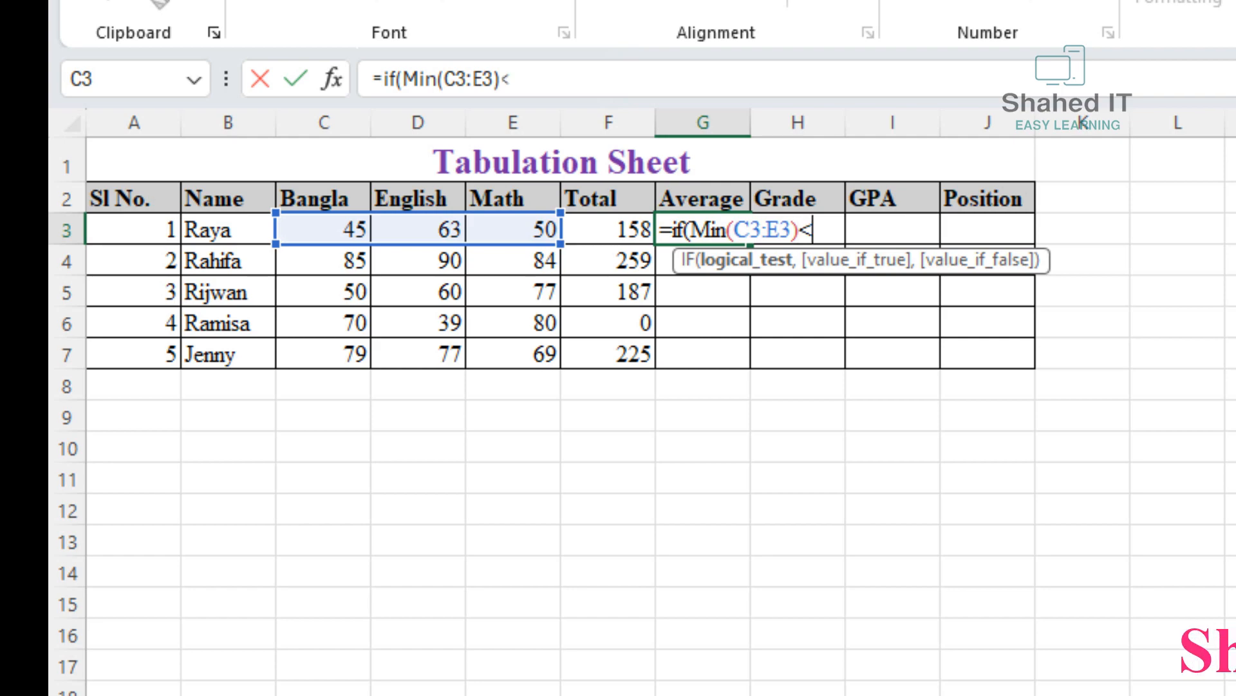
{"action": "type", "text": "<40"}
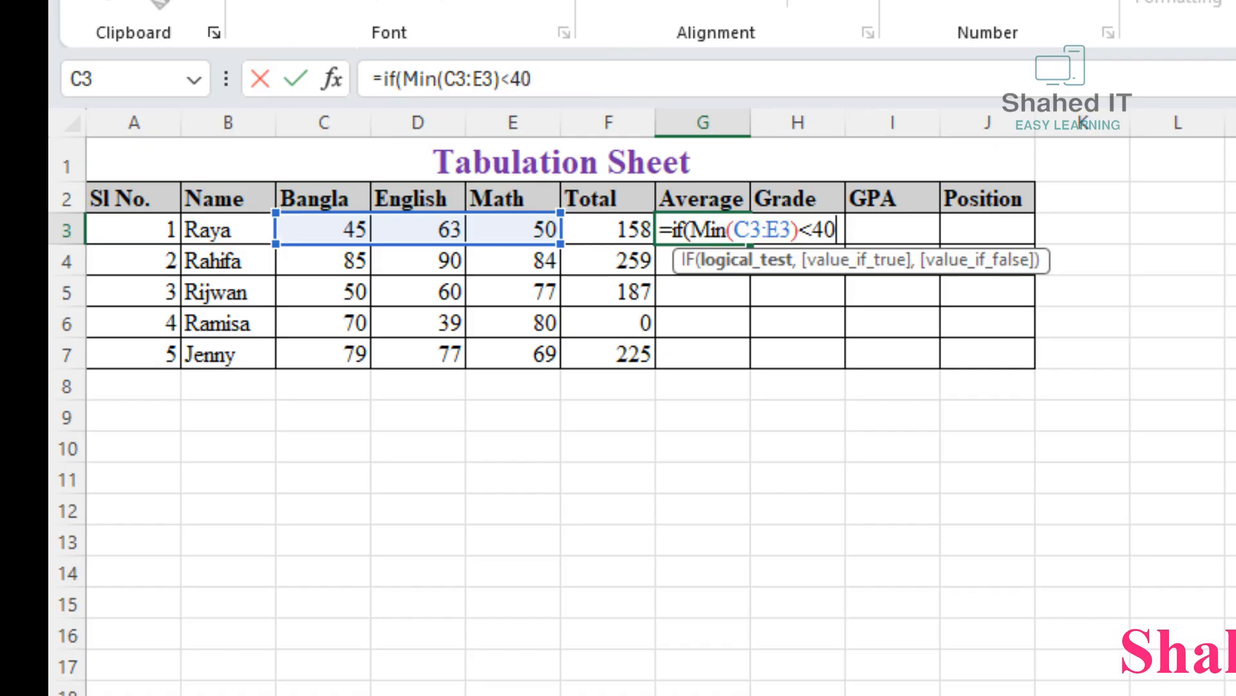
{"action": "type", "text": ",0"}
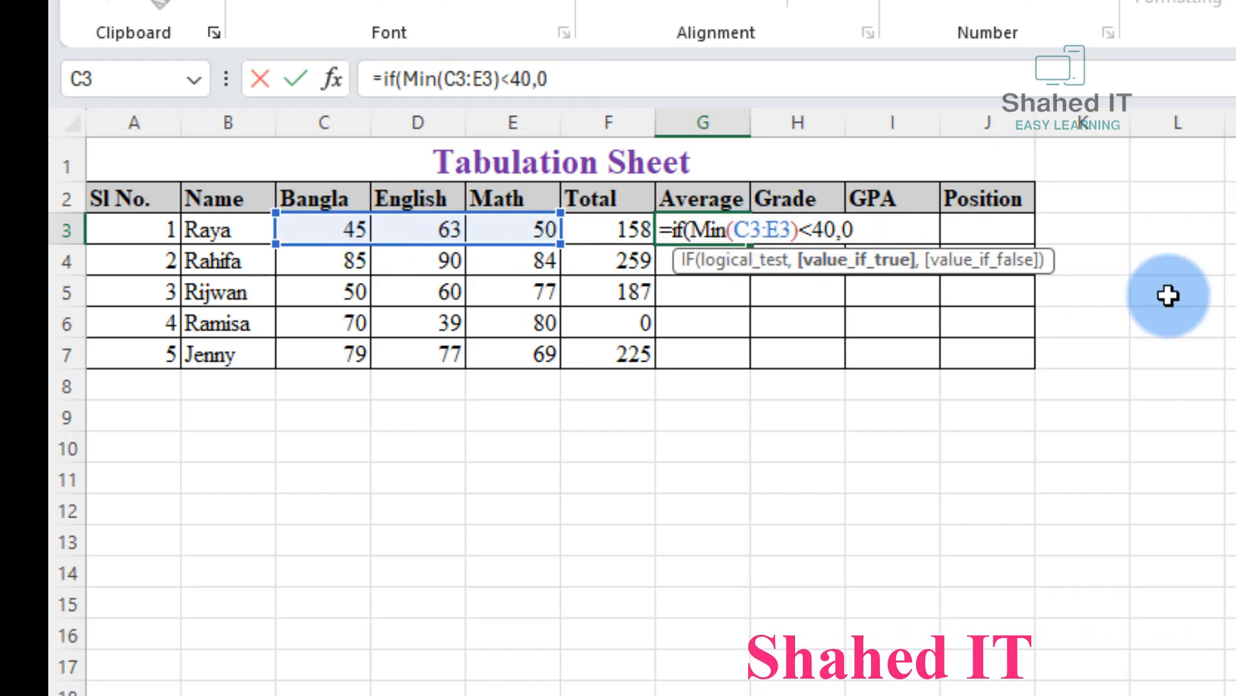
{"action": "type", "text": ","}
{"action": "type", "text": "Av"}
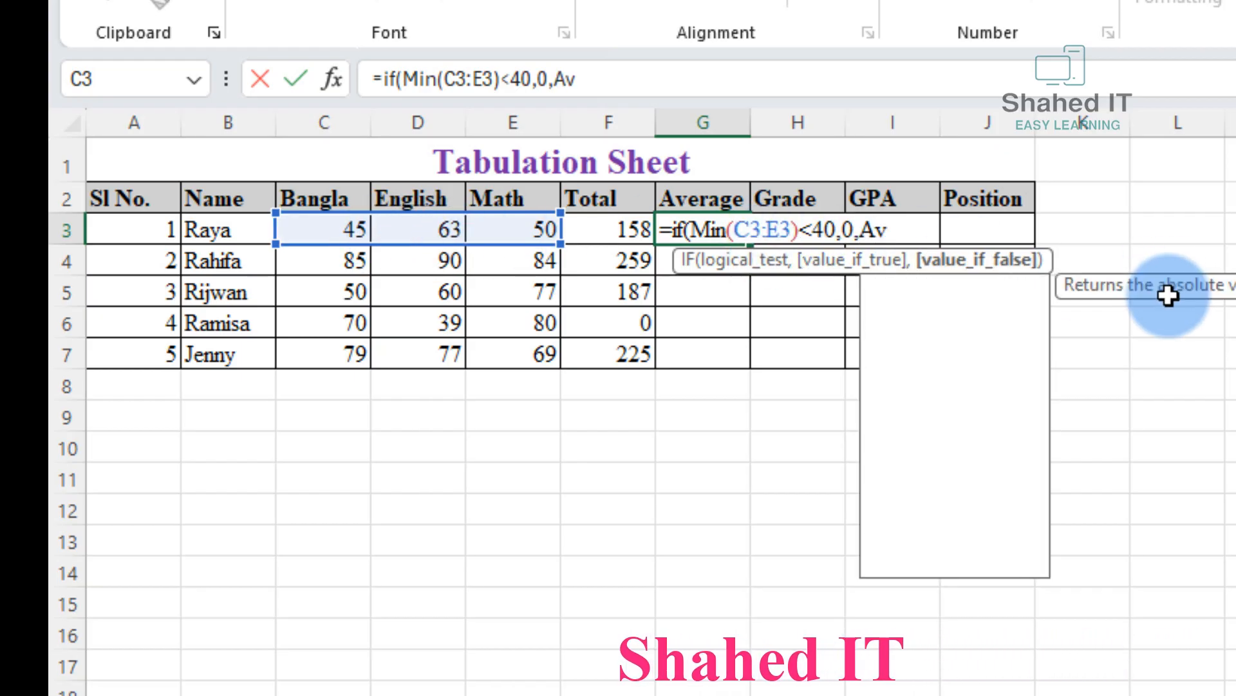
{"action": "type", "text": "erage"}
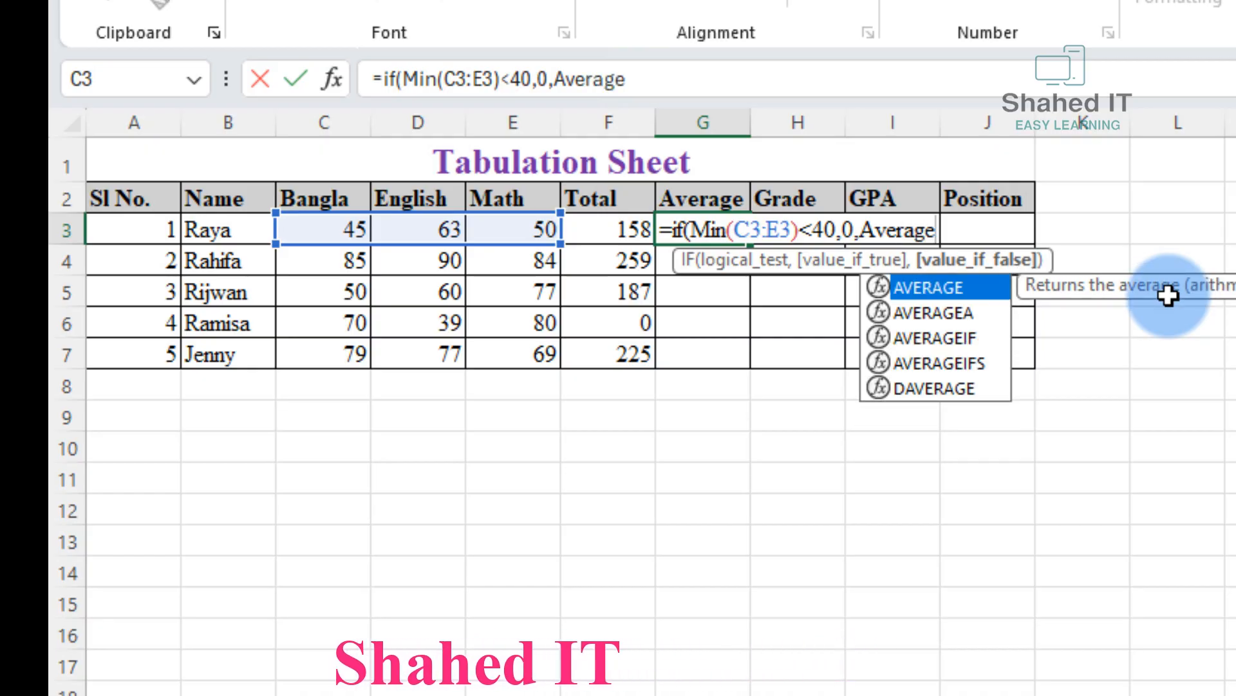
{"action": "type", "text": "("}
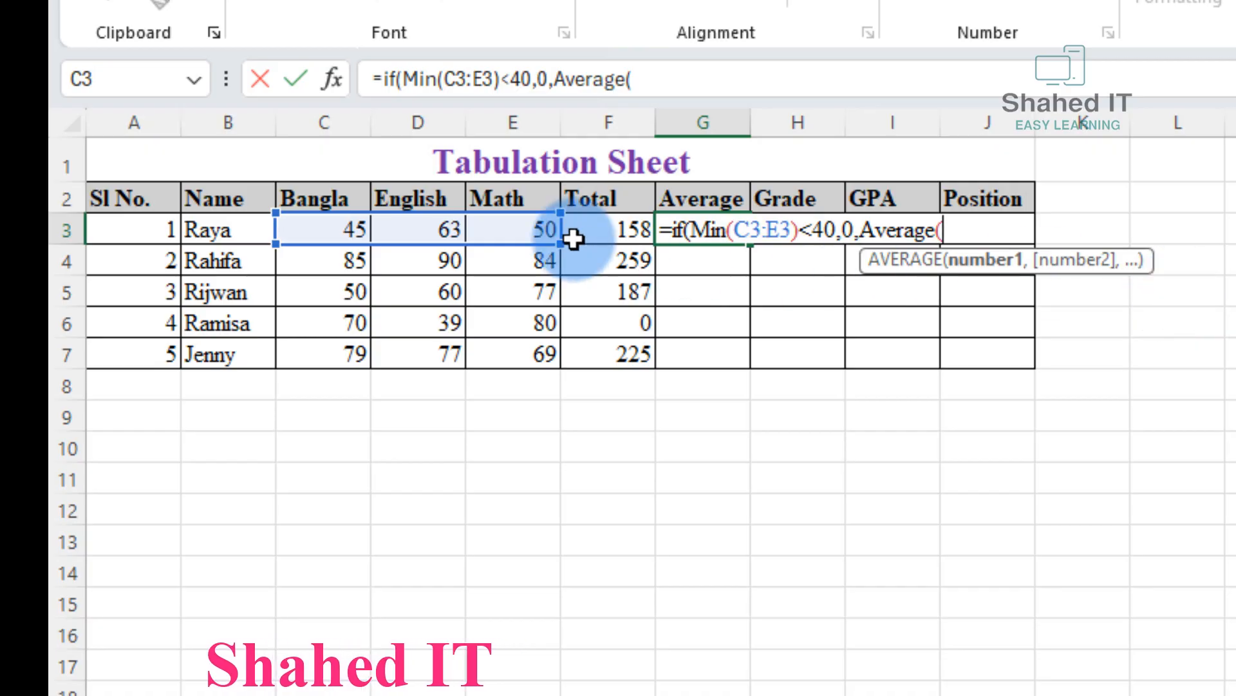
{"action": "left_click_drag", "start_coordinate": [316, 231], "coordinate": [515, 232]}
{"action": "type", "text": ")"}
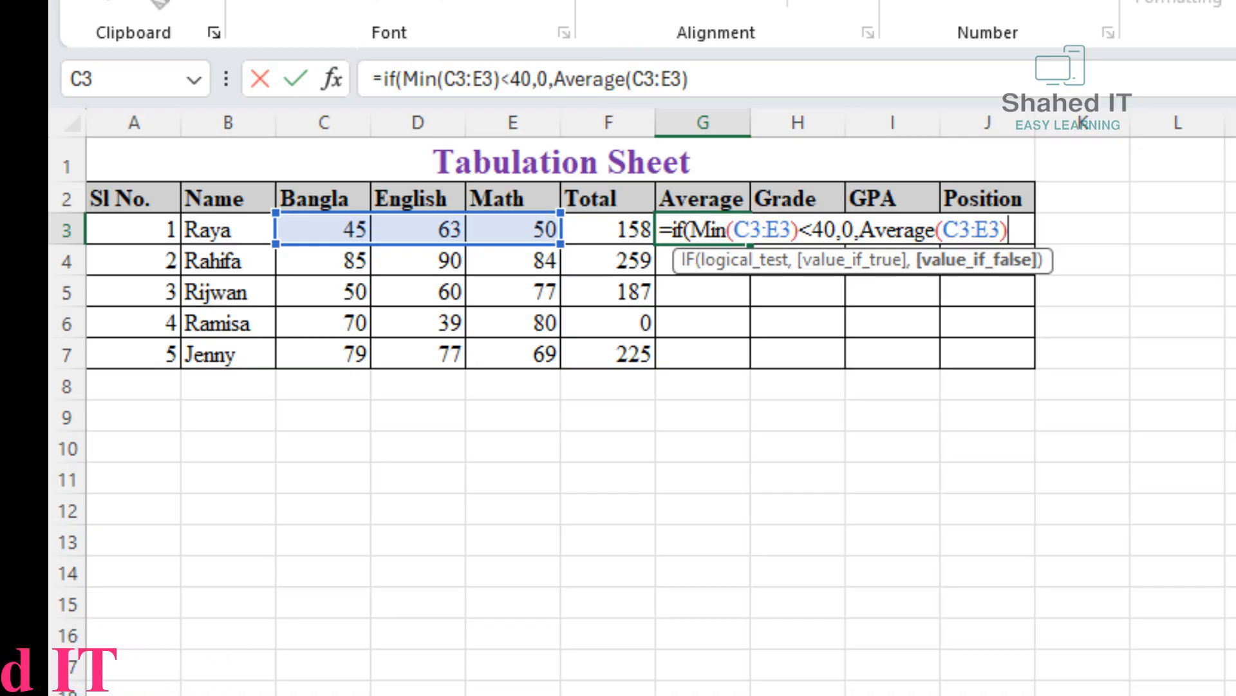
{"action": "type", "text": ")"}
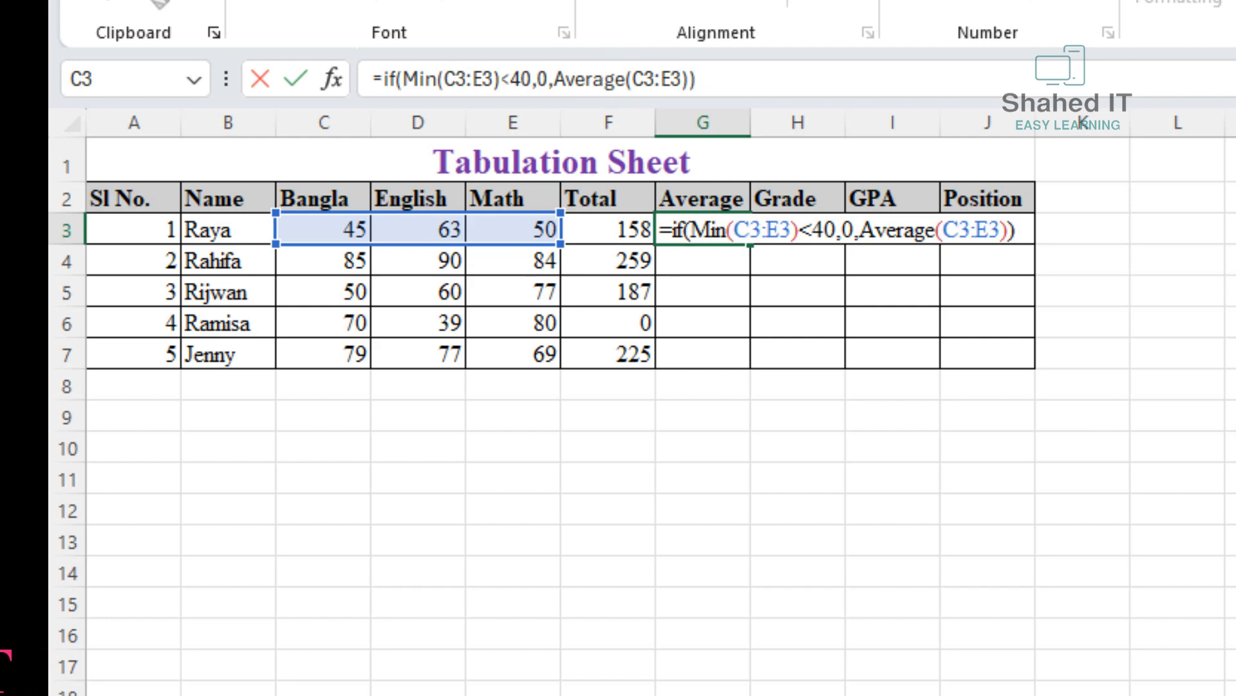
{"action": "key", "text": "Return"}
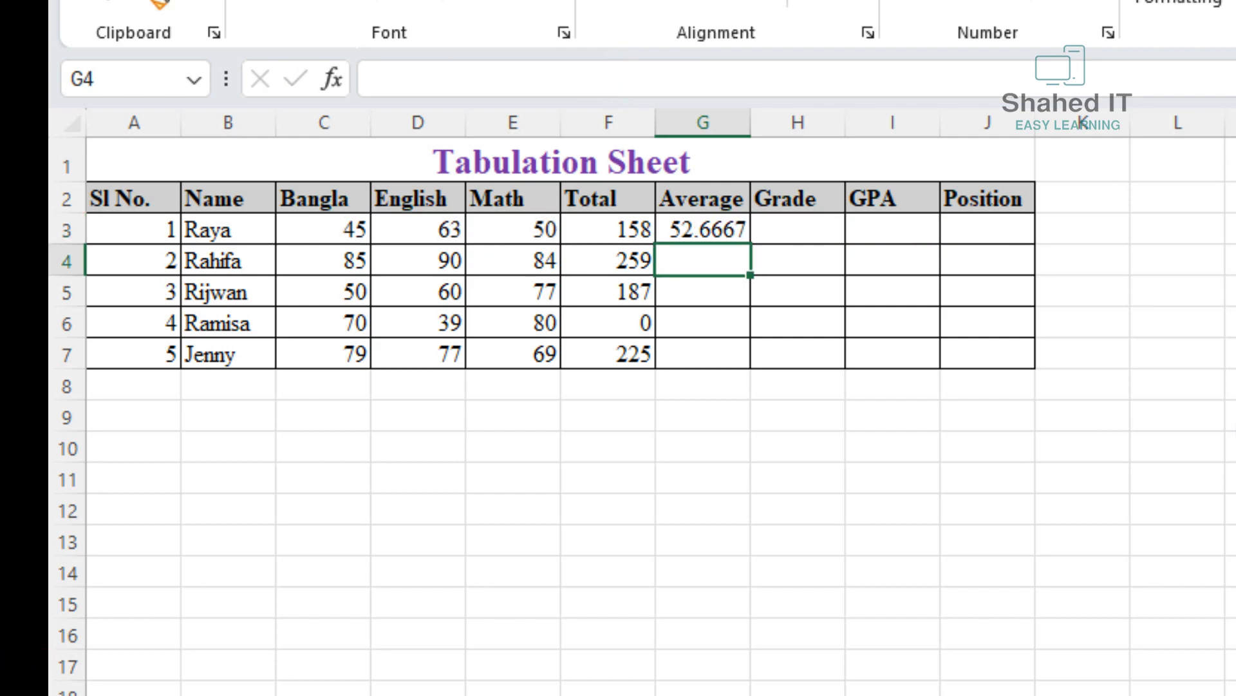
Copy the Average formula from G3 down through G7 for the remaining students.
{"action": "left_click", "coordinate": [709, 232]}
{"action": "left_click_drag", "start_coordinate": [753, 246], "coordinate": [773, 380]}
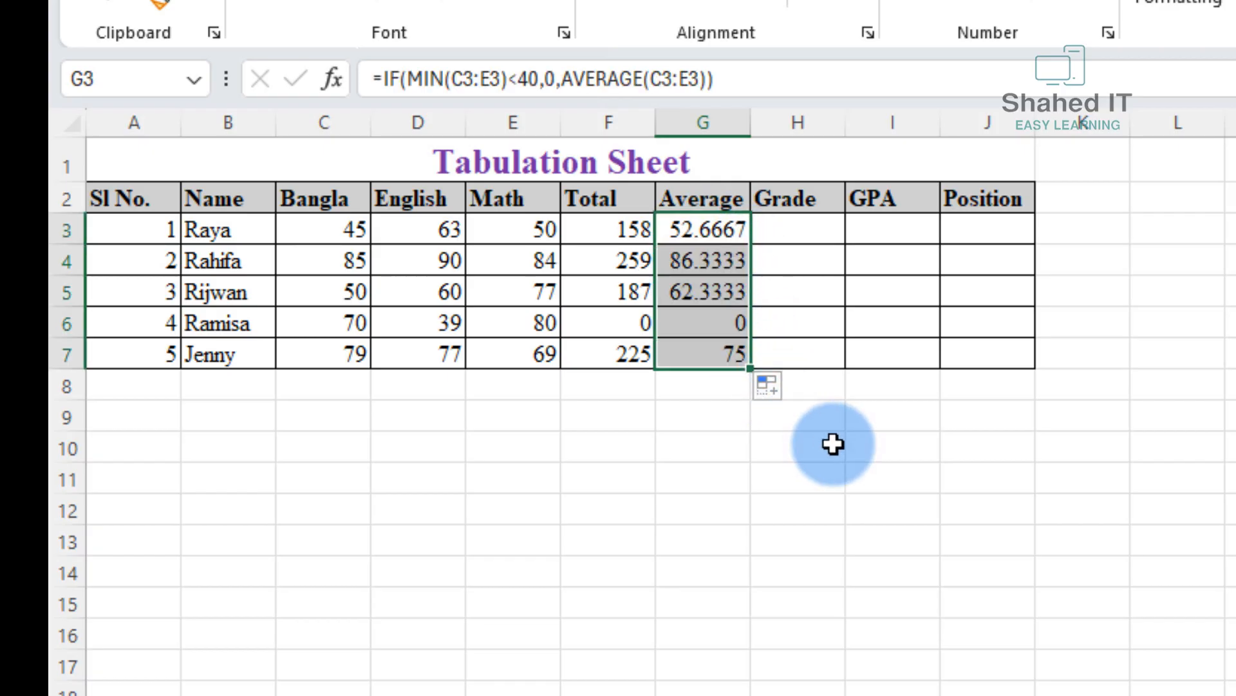
{"action": "left_click", "coordinate": [879, 454]}
Check the fourth student's subject marks in row 6 against the Average formula in G6.
{"action": "left_click", "coordinate": [338, 334]}
{"action": "left_click", "coordinate": [412, 312]}
{"action": "left_click", "coordinate": [491, 310]}
{"action": "left_click", "coordinate": [747, 321]}
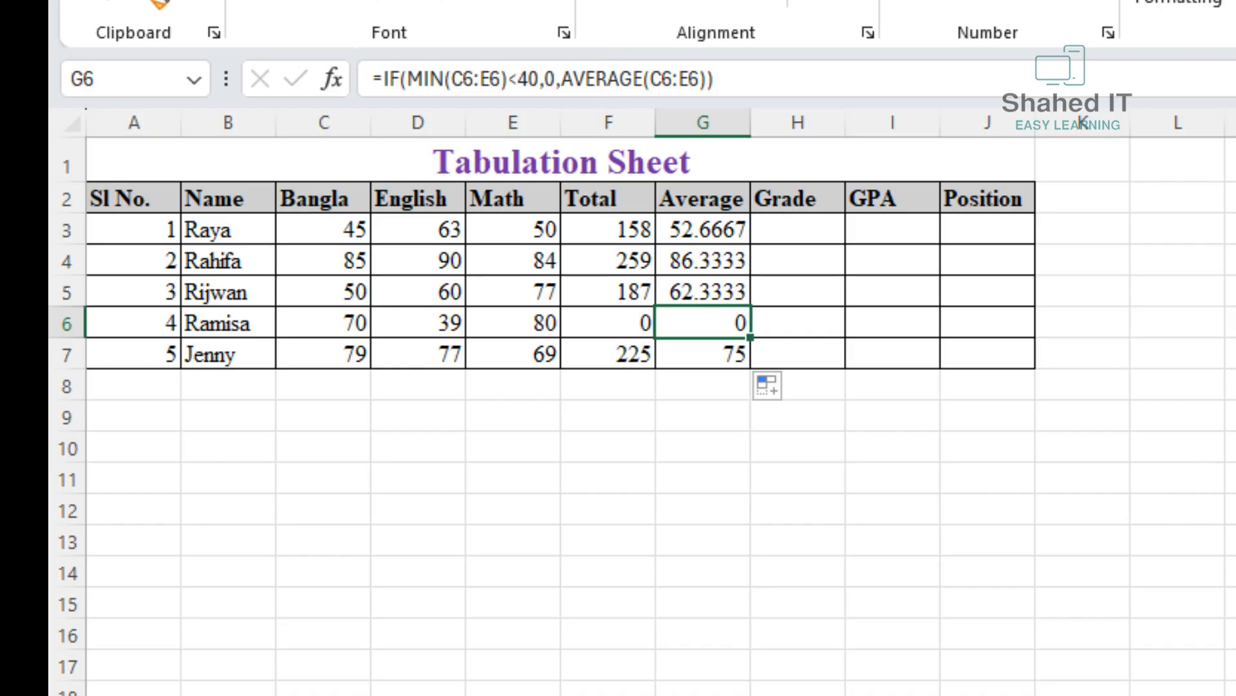
{"action": "left_click", "coordinate": [1230, 509]}
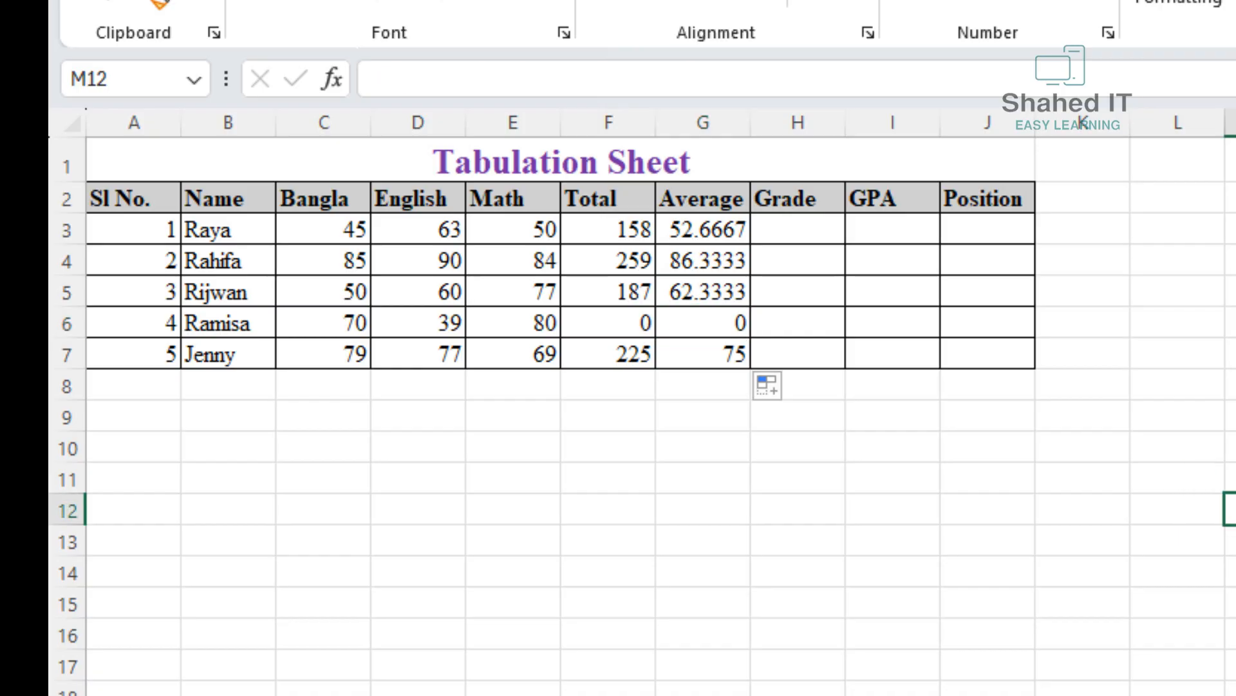
{"action": "left_click", "coordinate": [789, 233]}
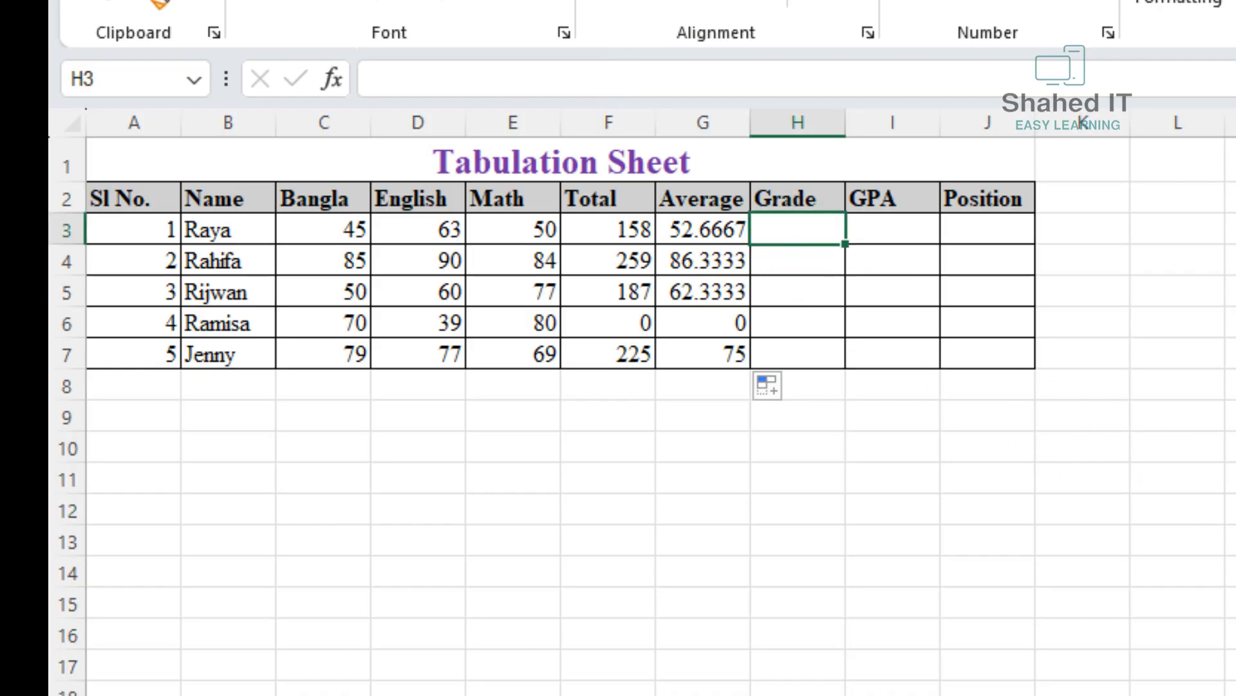
{"action": "left_click", "coordinate": [1233, 572]}
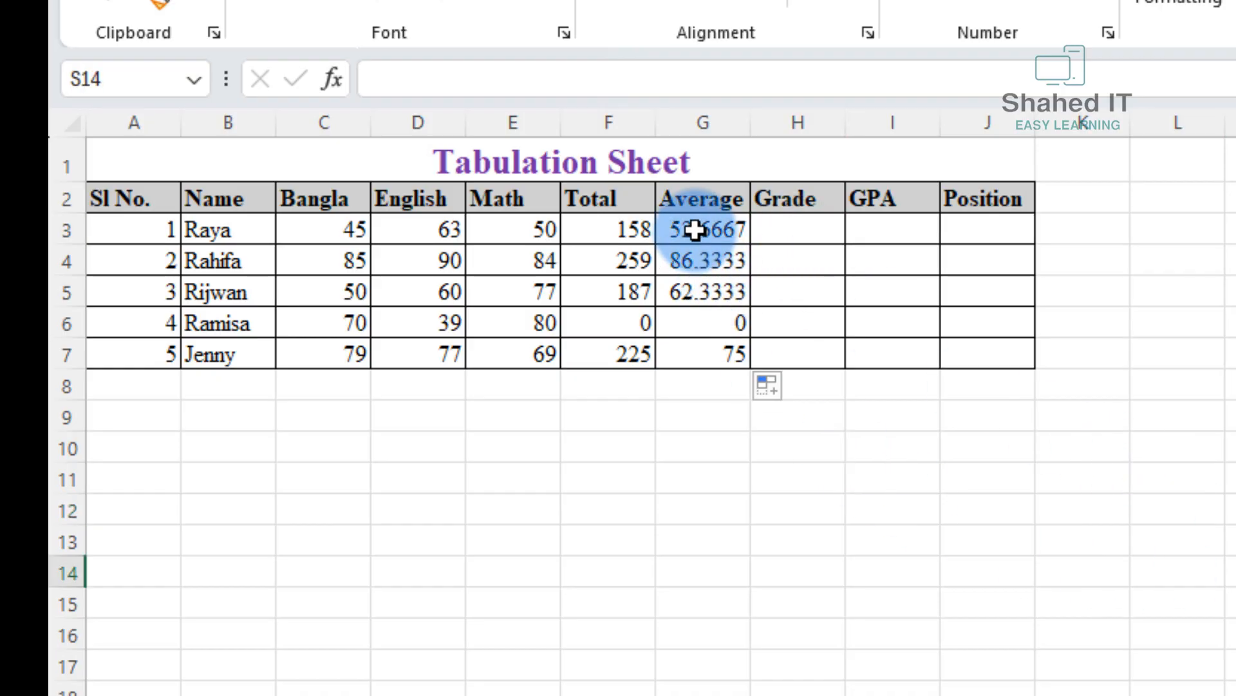
Apply the Number format to the Average values in G3:G7.
{"action": "left_click_drag", "start_coordinate": [698, 232], "coordinate": [698, 342]}
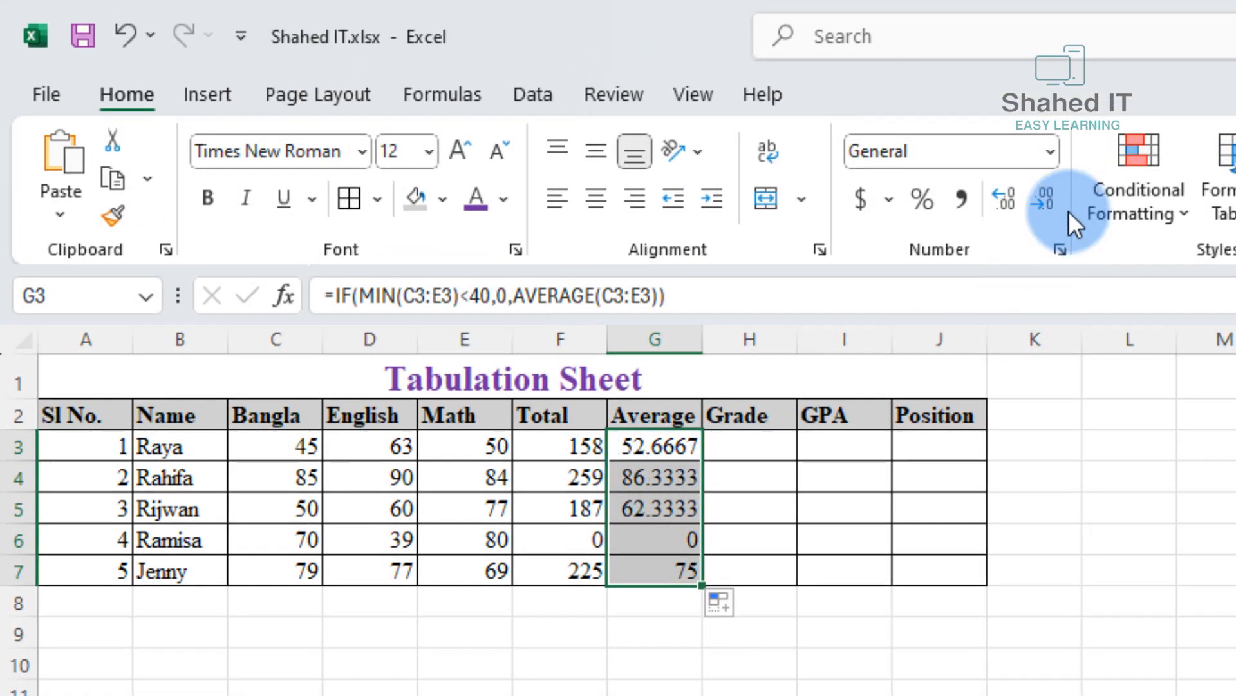
{"action": "left_click", "coordinate": [1065, 84]}
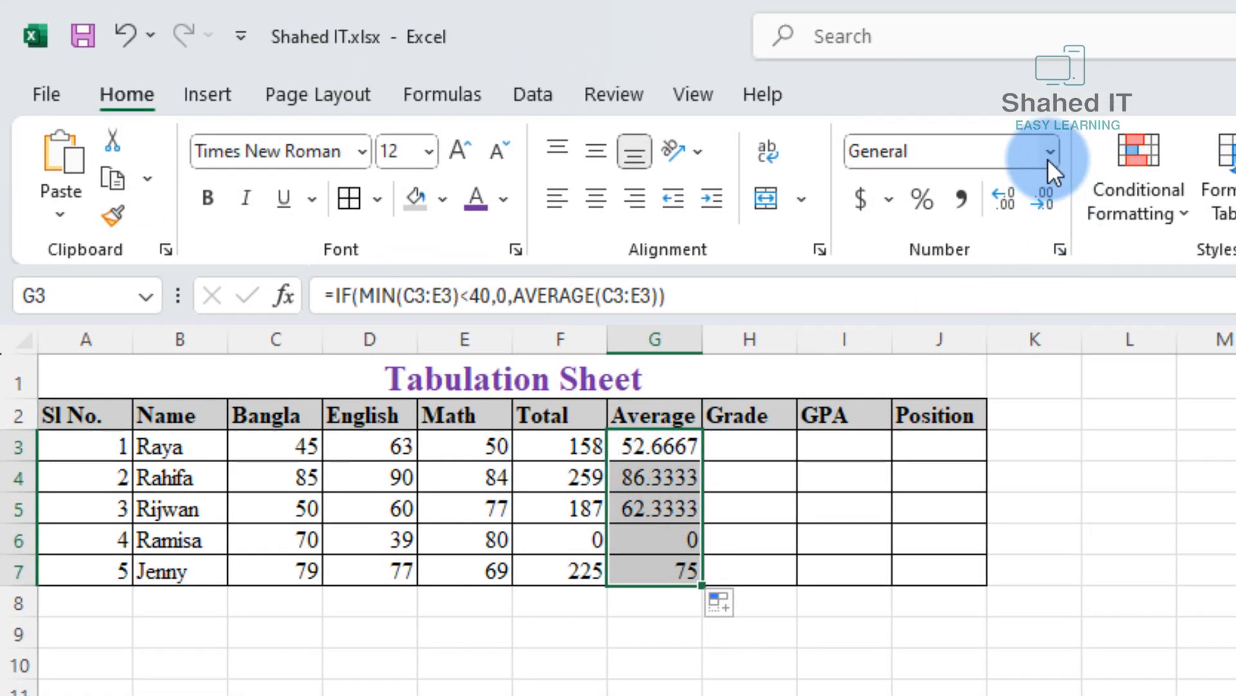
{"action": "left_click", "coordinate": [1048, 160]}
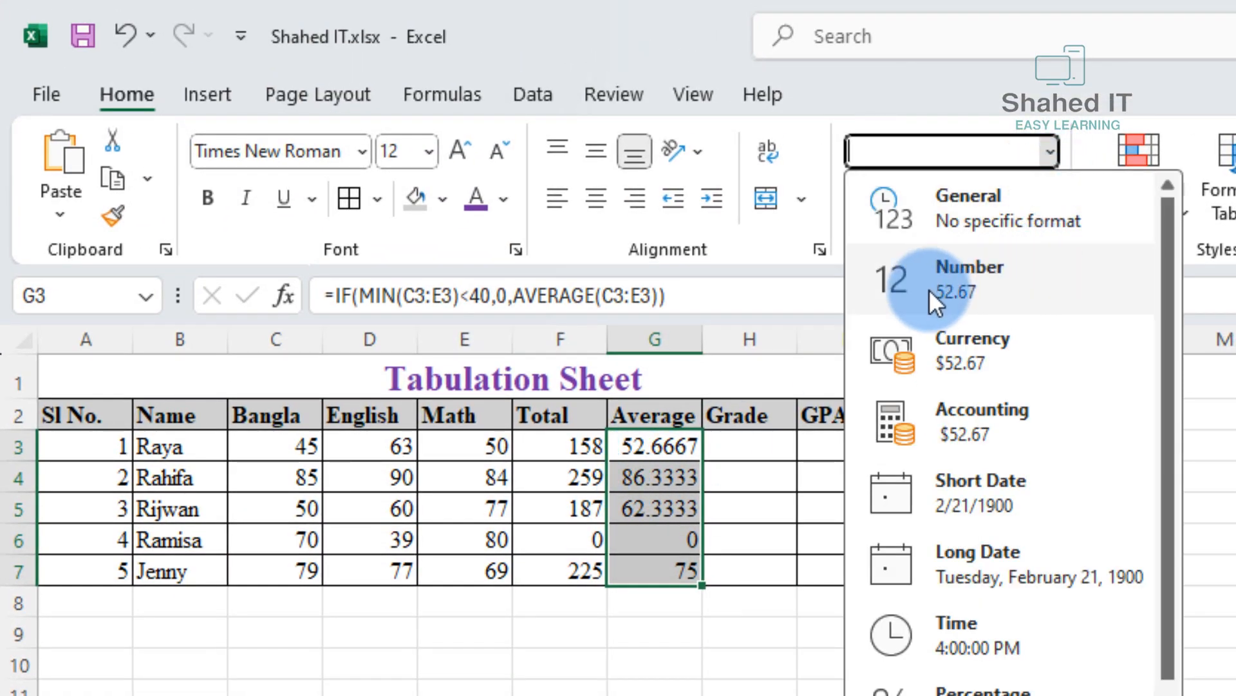
{"action": "left_click", "coordinate": [969, 293]}
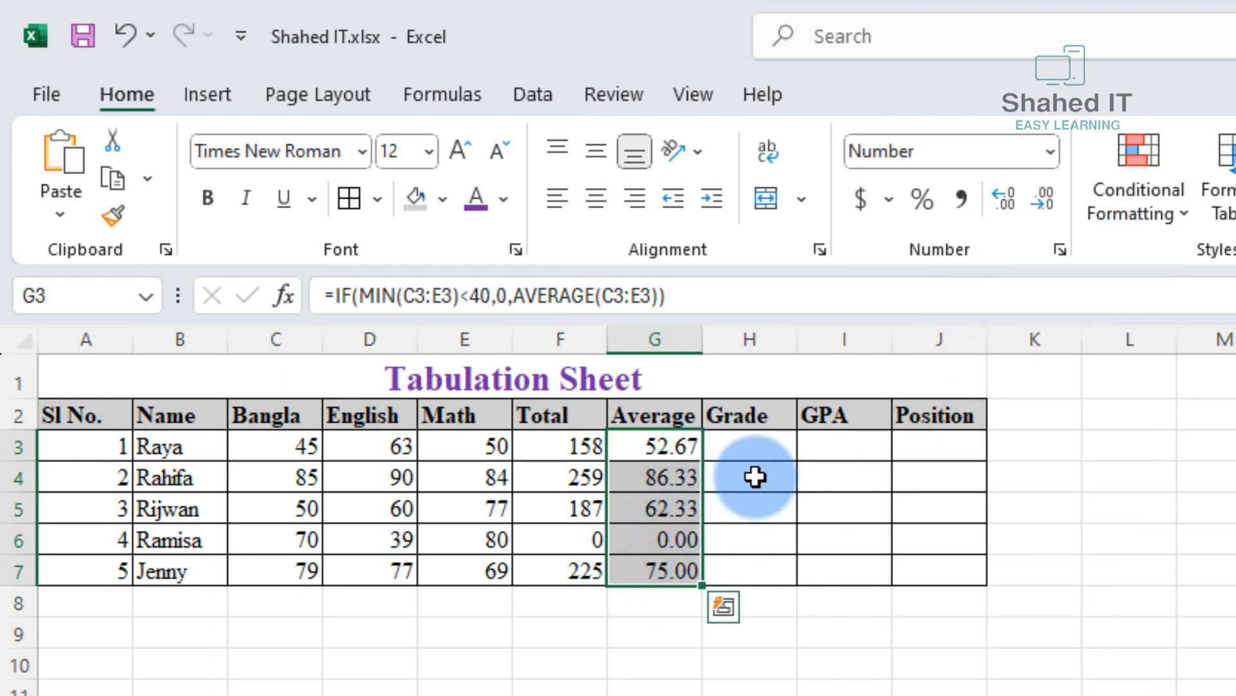
{"action": "left_click", "coordinate": [747, 447]}
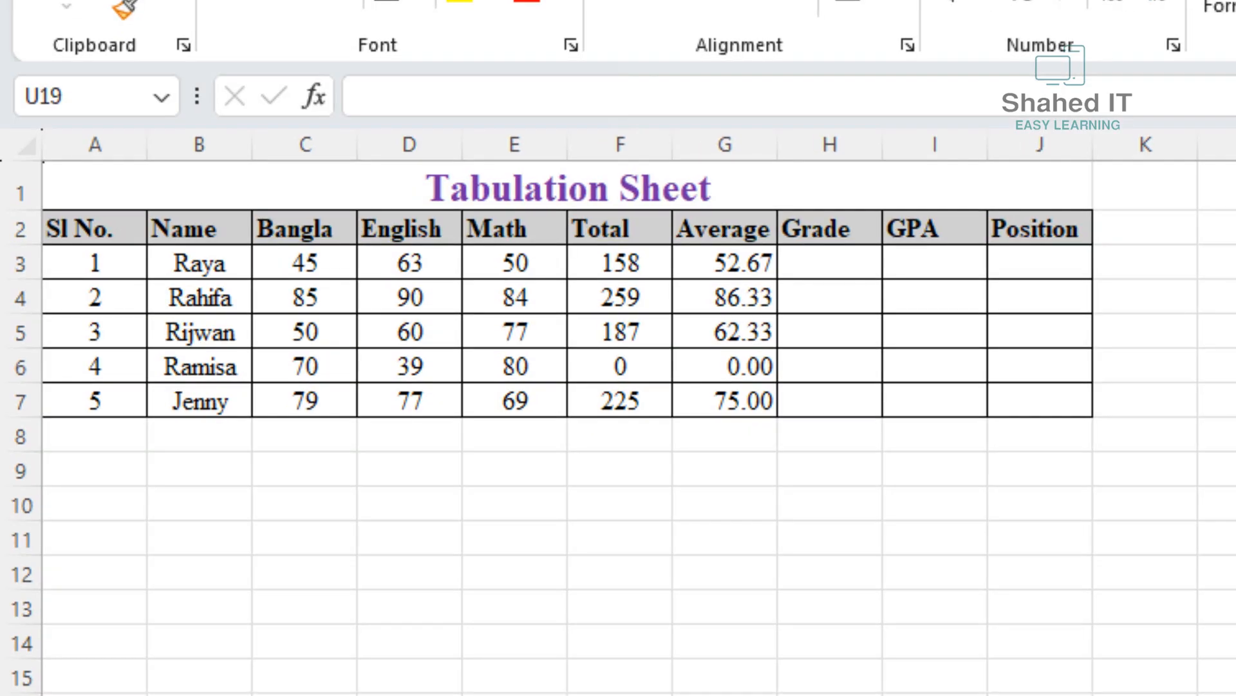
Begin the first student's Grade formula in H3 with =IF(MIN(C3:E3)<40,"F" for any failed subject.
{"action": "left_click", "coordinate": [807, 262]}
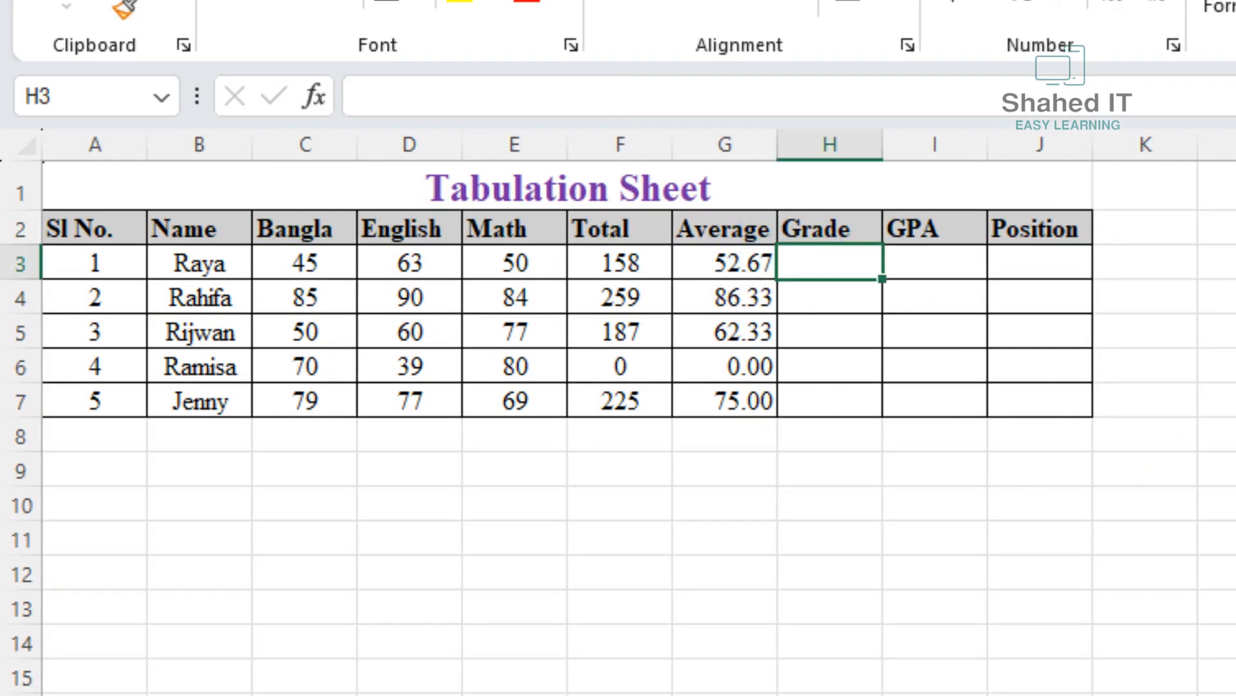
{"action": "type", "text": "=If("}
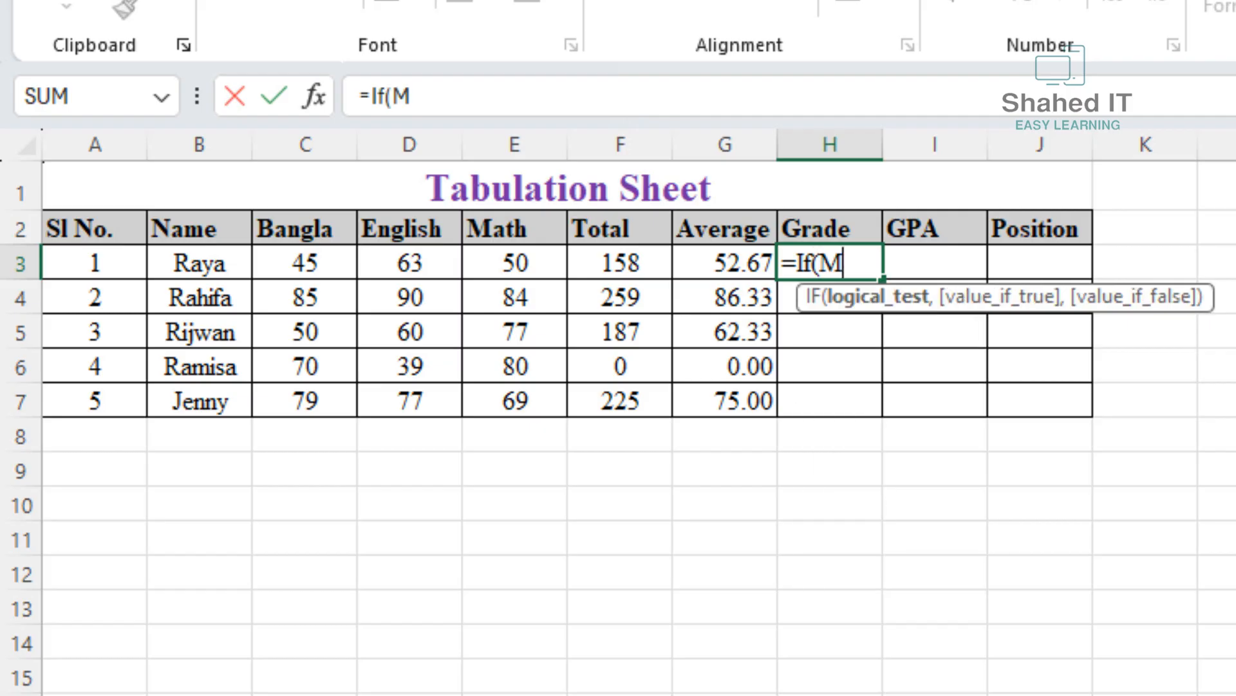
{"action": "type", "text": "Min"}
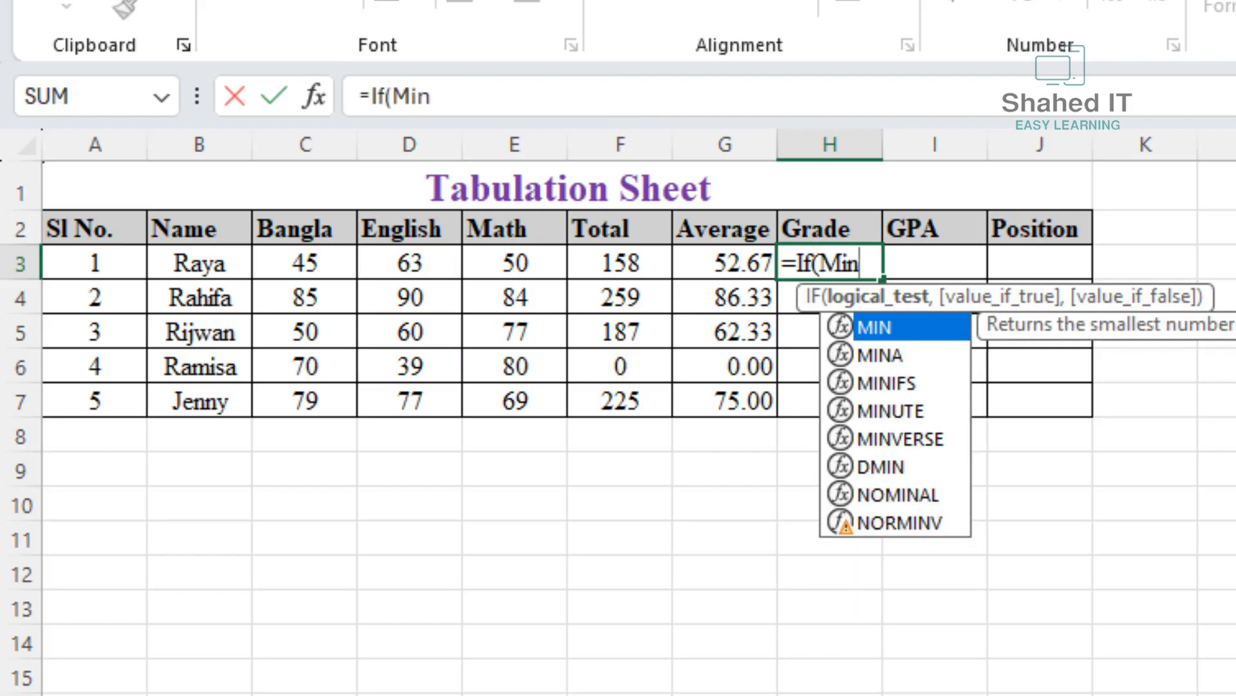
{"action": "type", "text": "("}
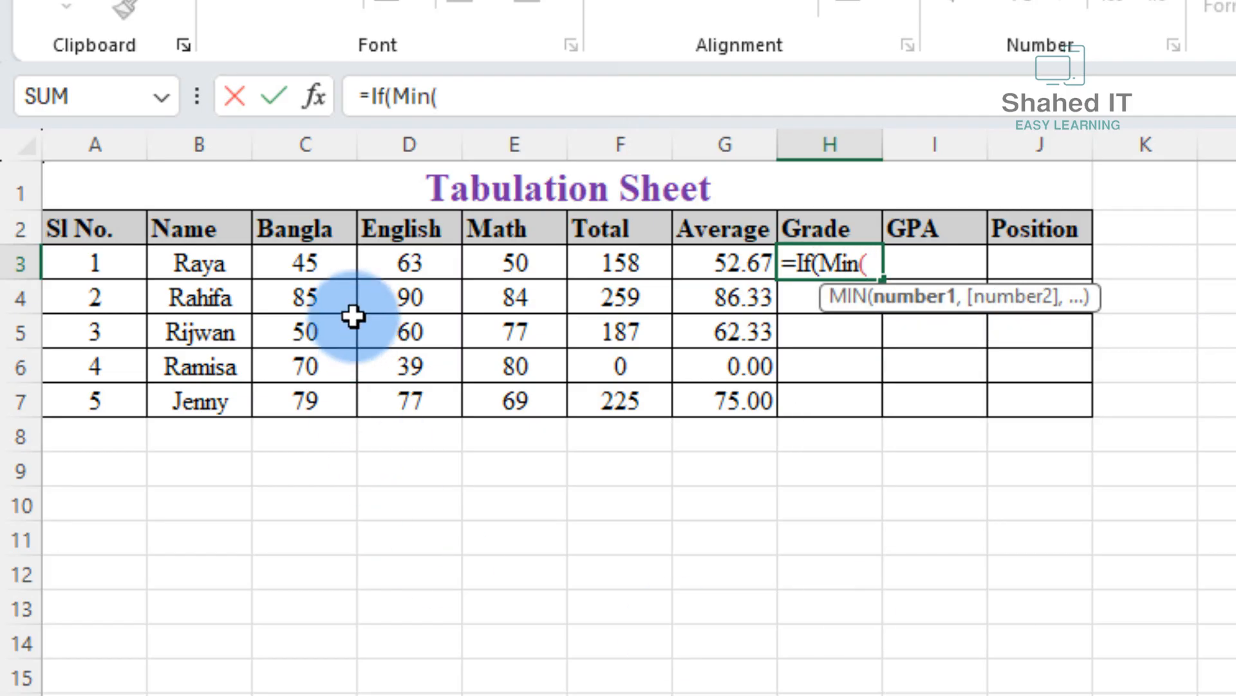
{"action": "left_click_drag", "start_coordinate": [296, 270], "coordinate": [482, 273]}
{"action": "type", "text": ")"}
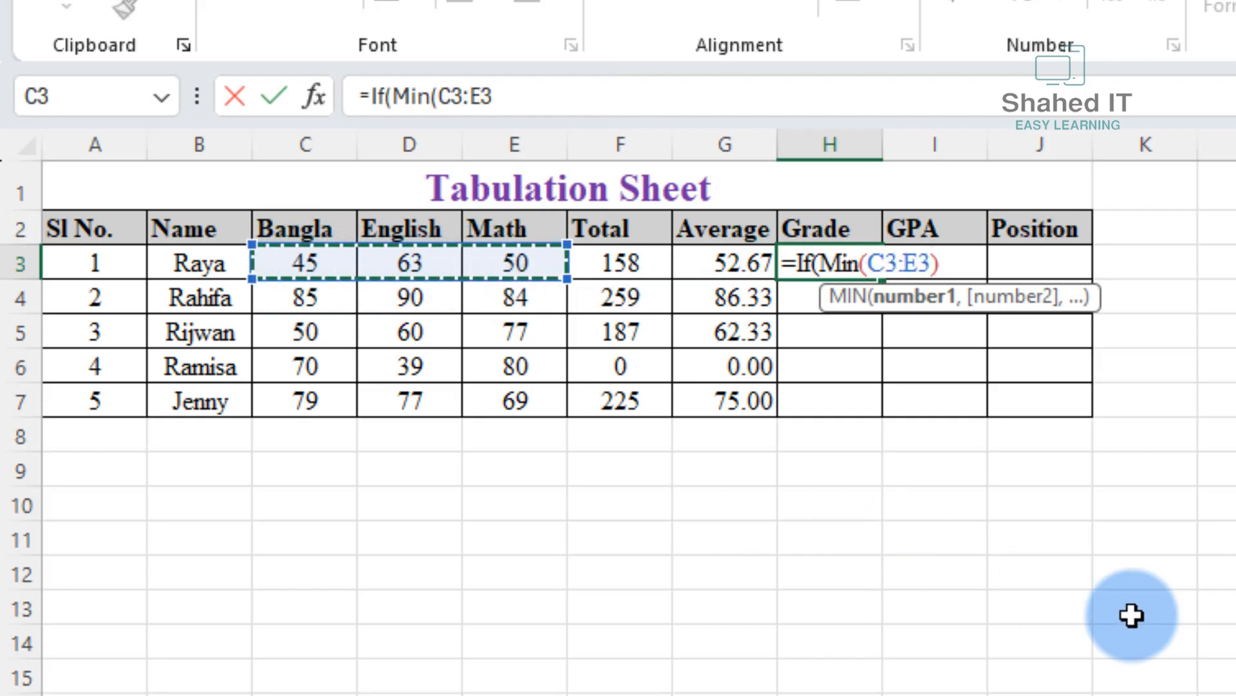
{"action": "type", "text": "<"}
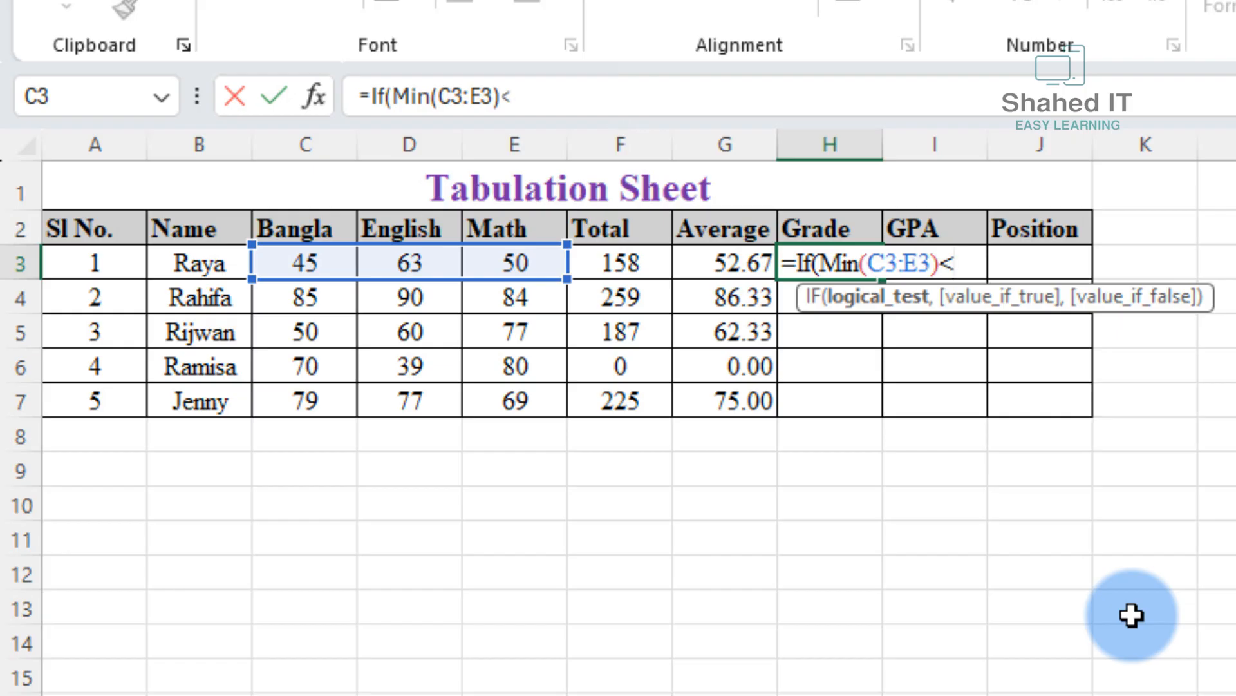
{"action": "type", "text": "40,"}
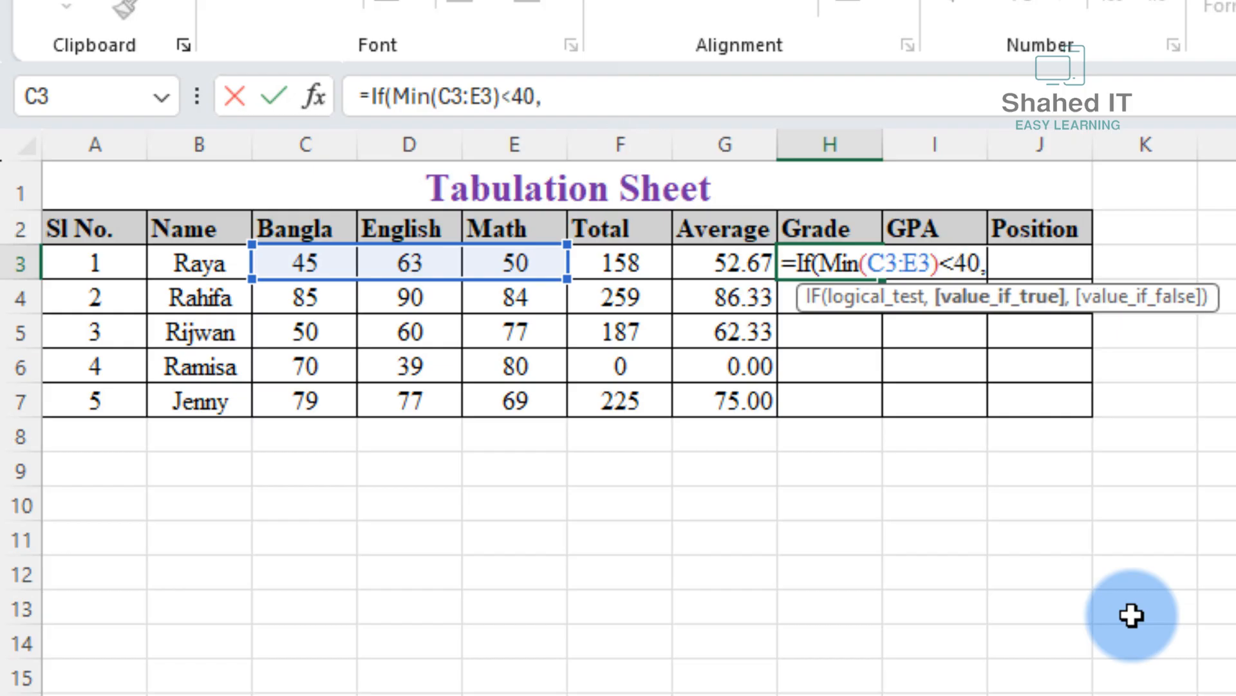
{"action": "type", "text": "\"F\""}
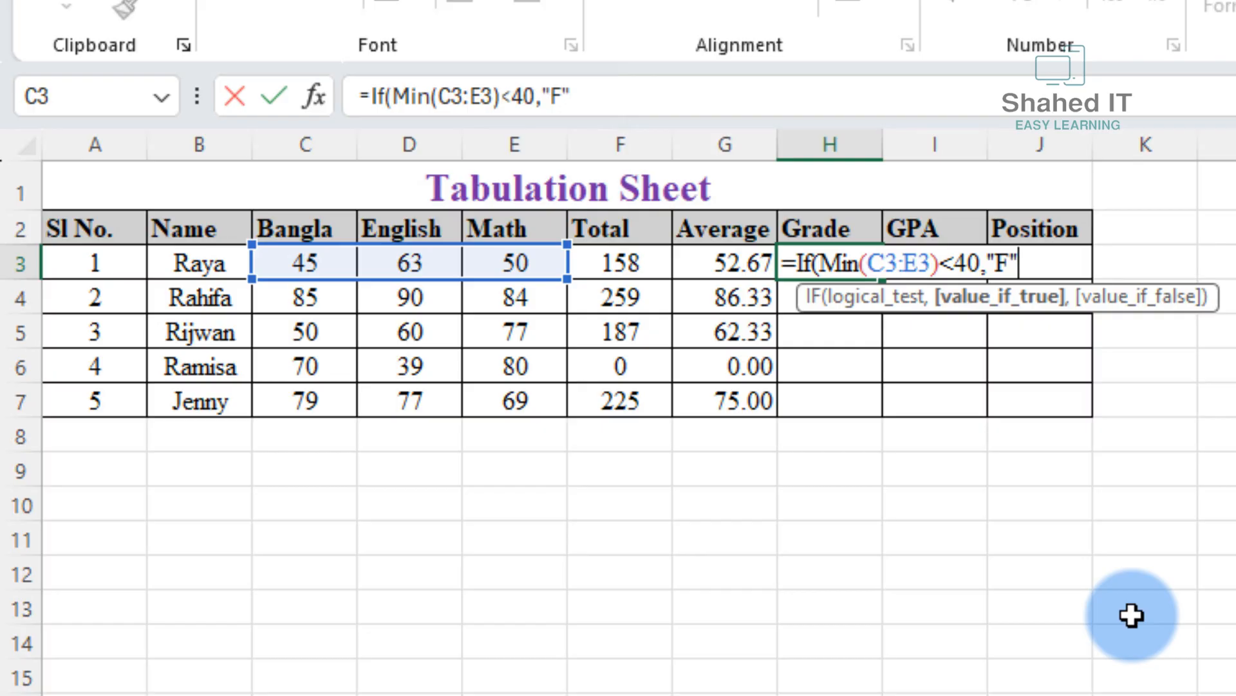
Extend the H3 Grade formula with a nested IF(G3>=80,"A+" condition.
{"action": "type", "text": ",if"}
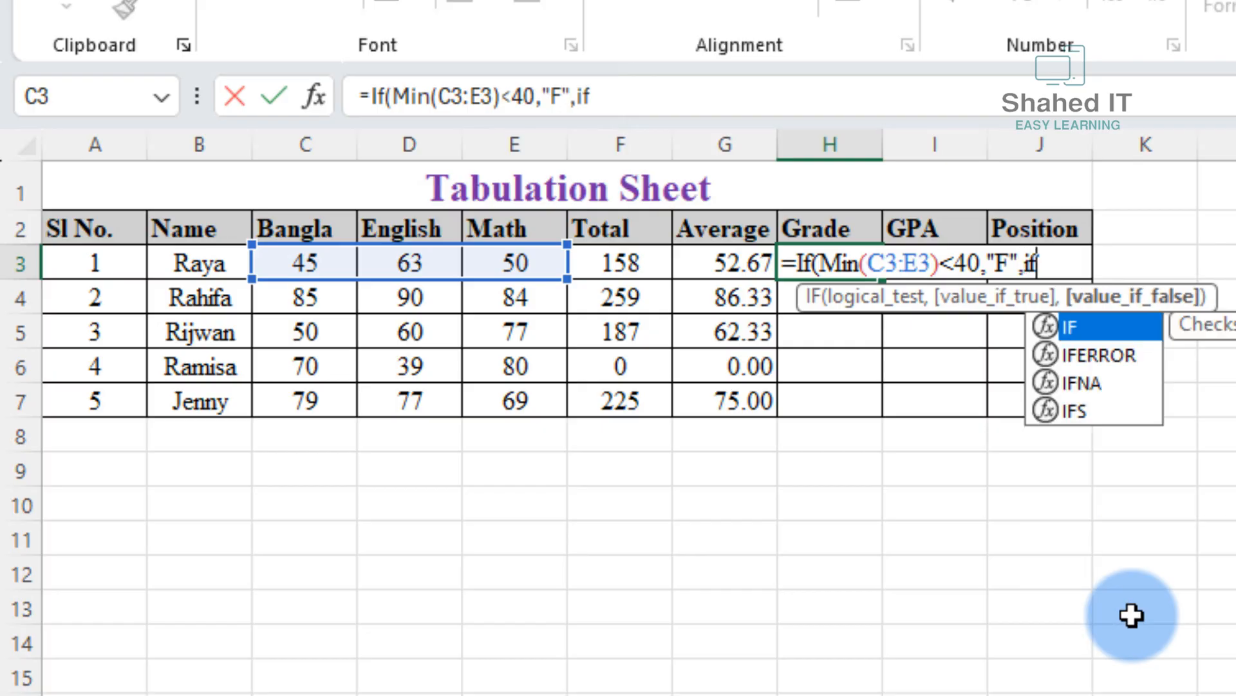
{"action": "type", "text": "("}
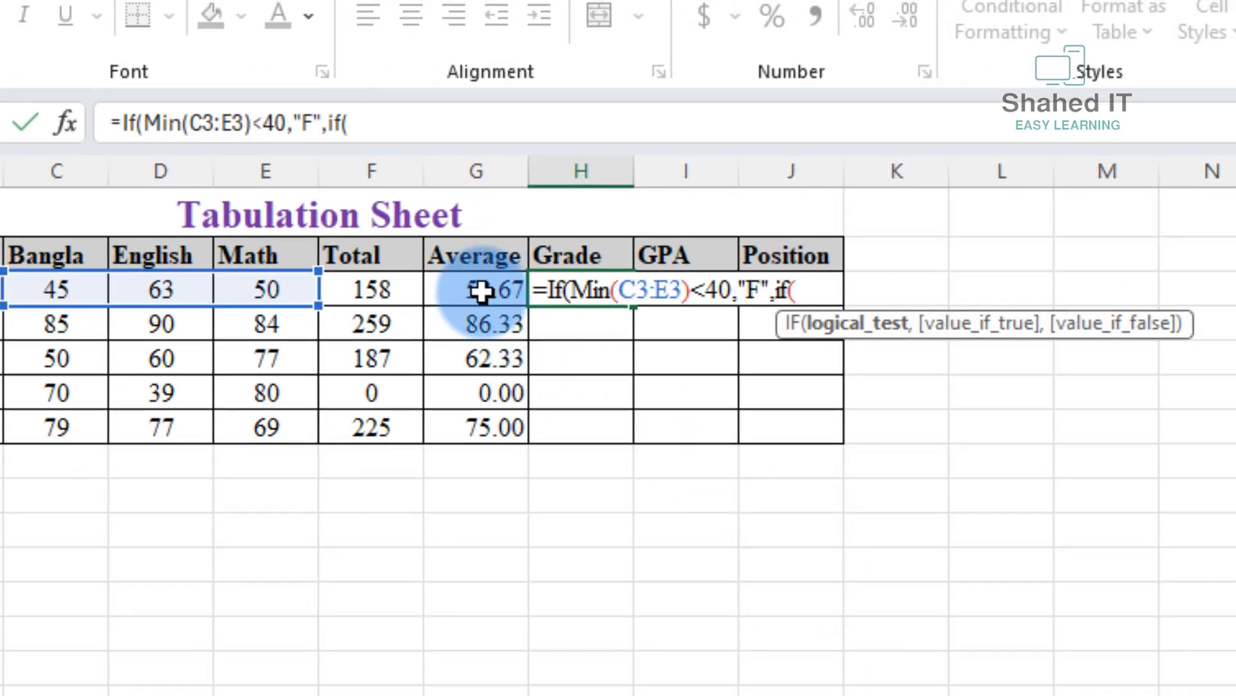
{"action": "left_click", "coordinate": [481, 288]}
{"action": "type", "text": ">=80,"}
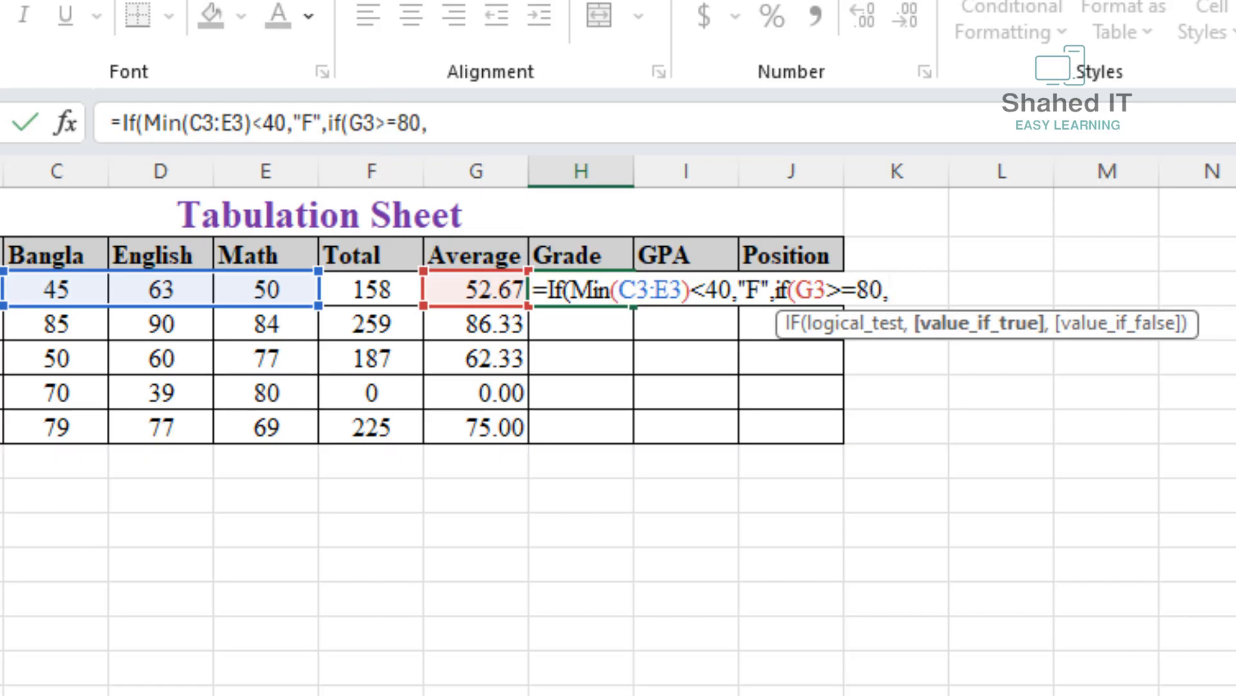
{"action": "type", "text": "\"A+\""}
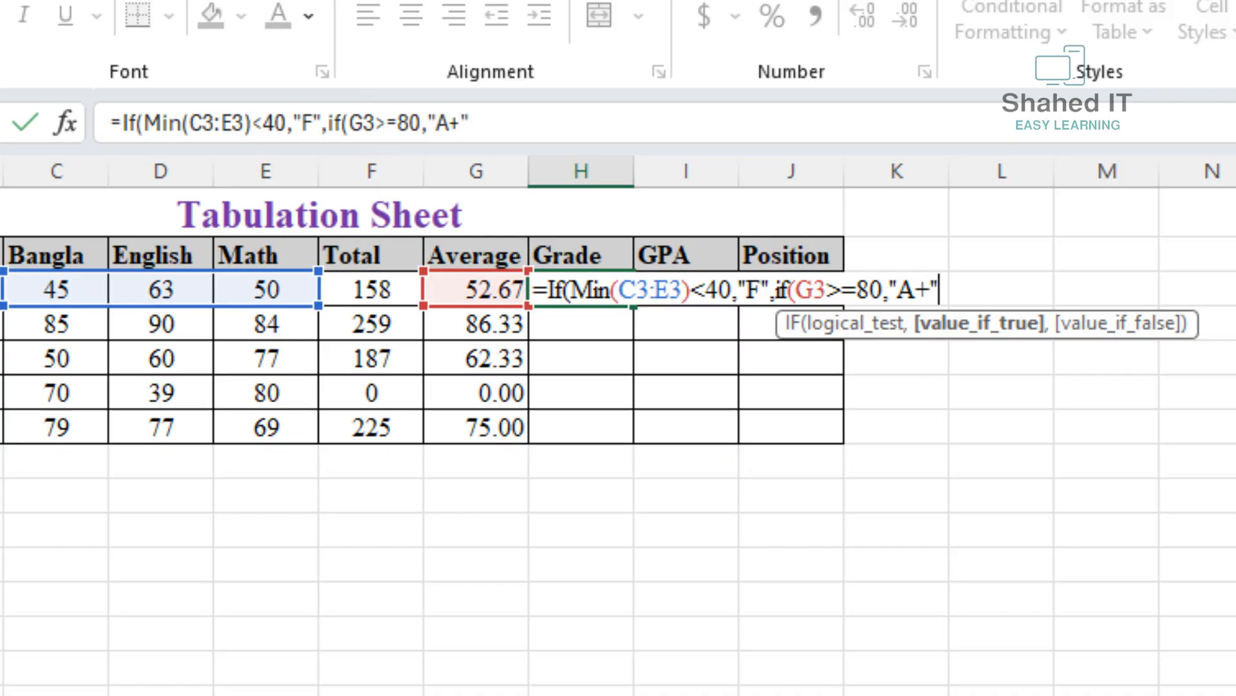
Add a nested IF(AND(G3>=70,G3<80),"A", condition to the H3 Grade formula.
{"action": "type", "text": ",if"}
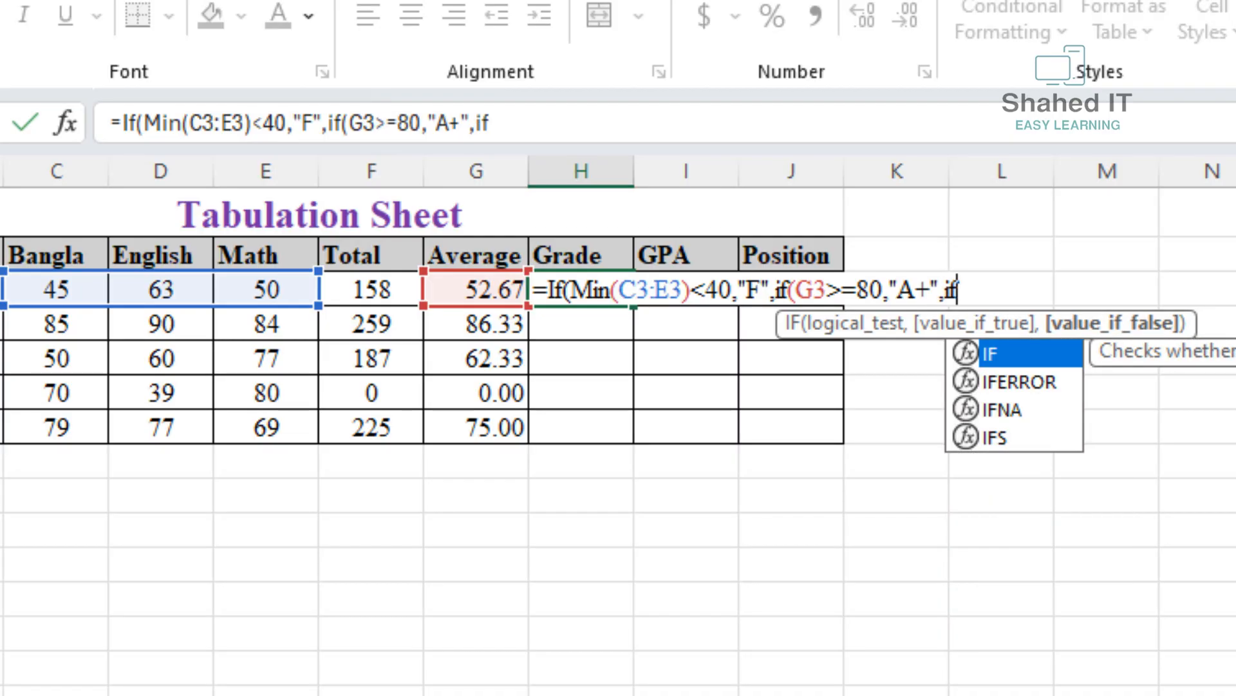
{"action": "type", "text": "("}
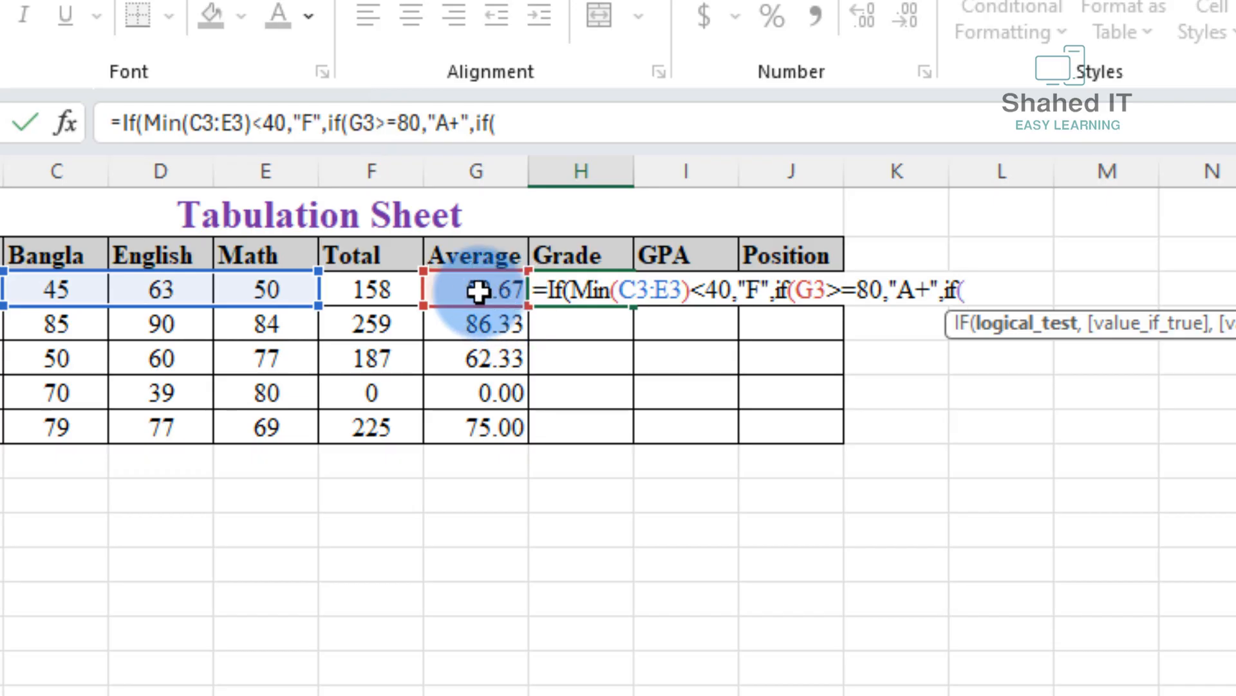
{"action": "type", "text": "and("}
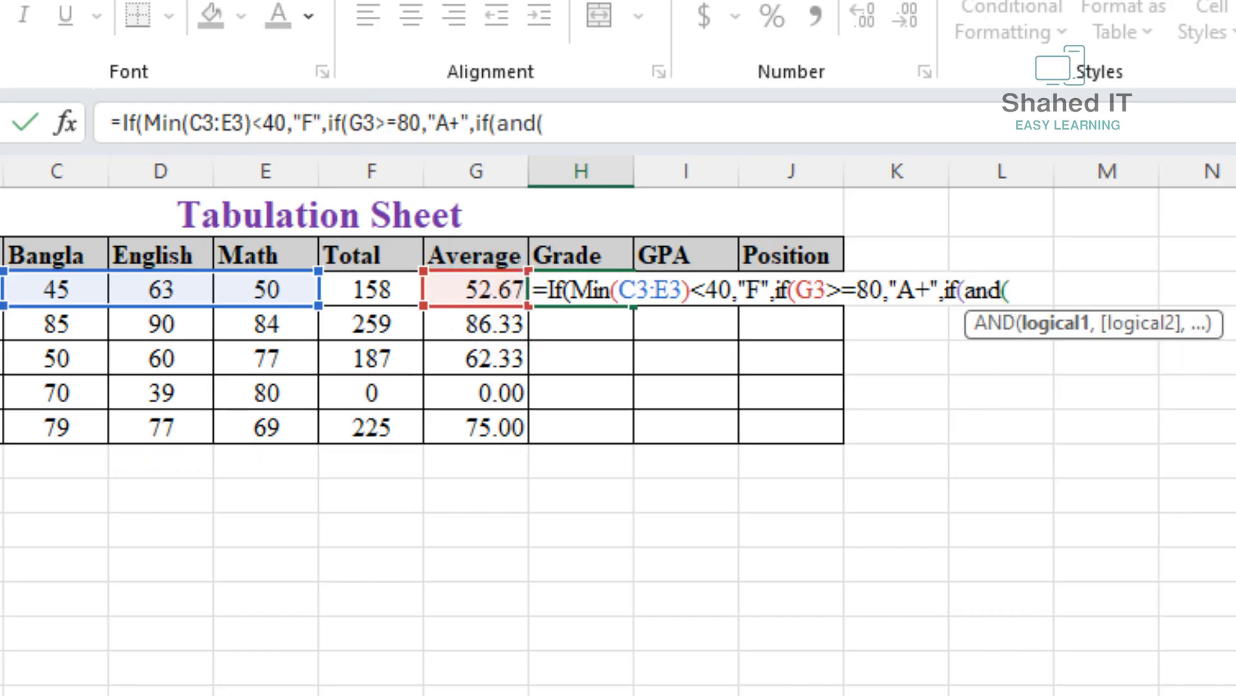
{"action": "left_click", "coordinate": [475, 283]}
{"action": "type", "text": ">="}
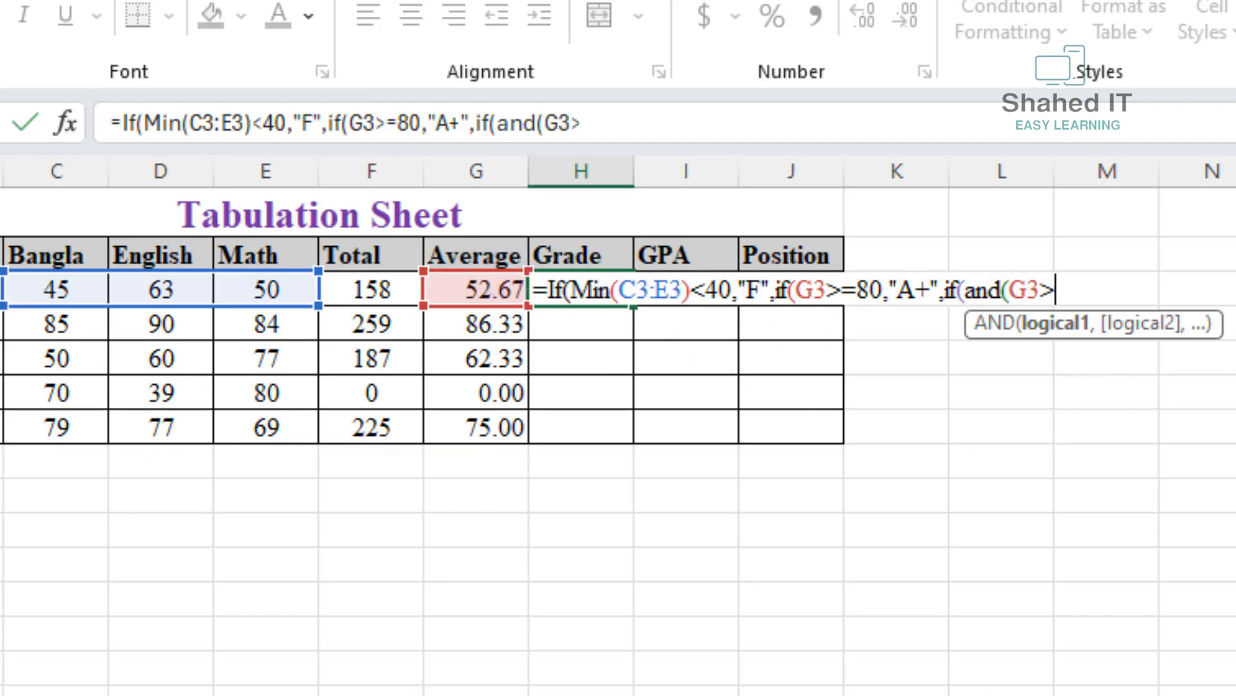
{"action": "type", "text": "70,"}
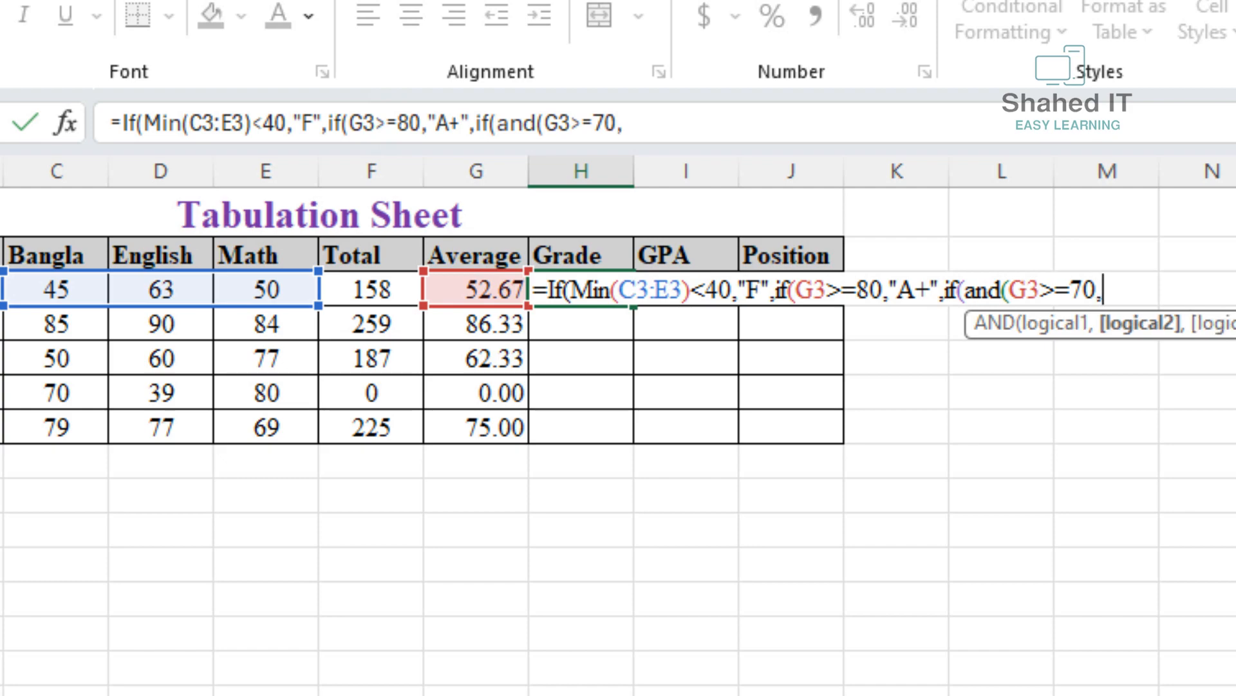
{"action": "left_click", "coordinate": [475, 290]}
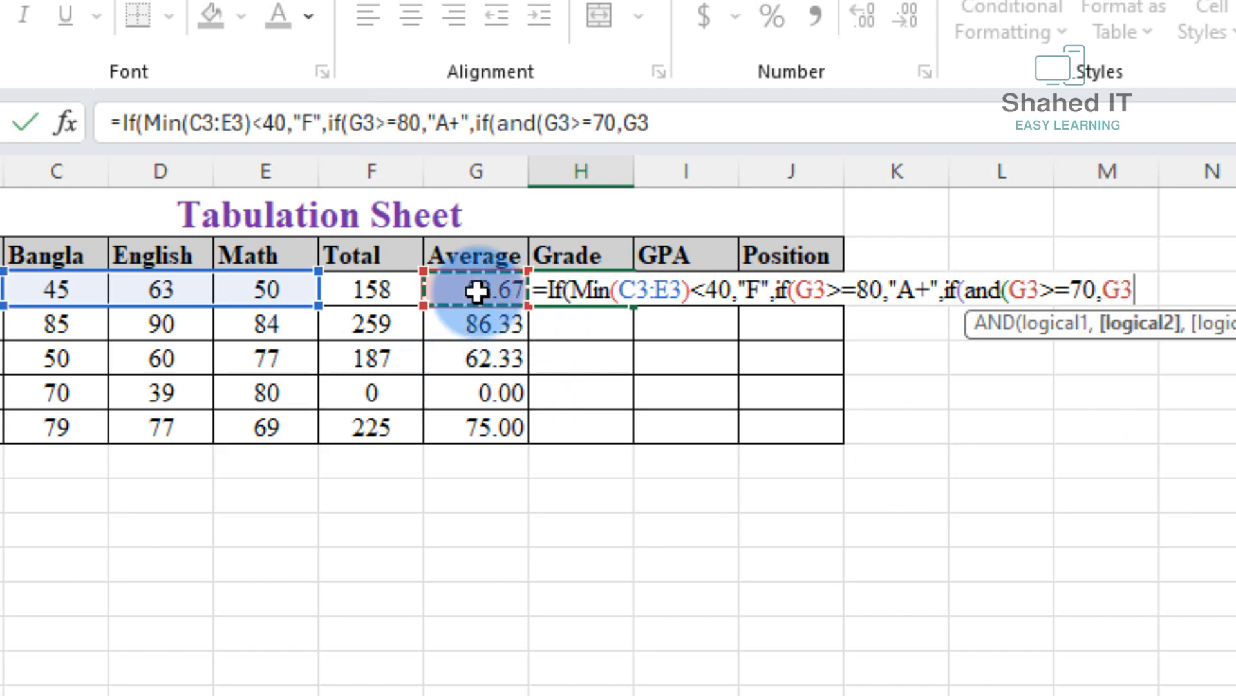
{"action": "type", "text": "<"}
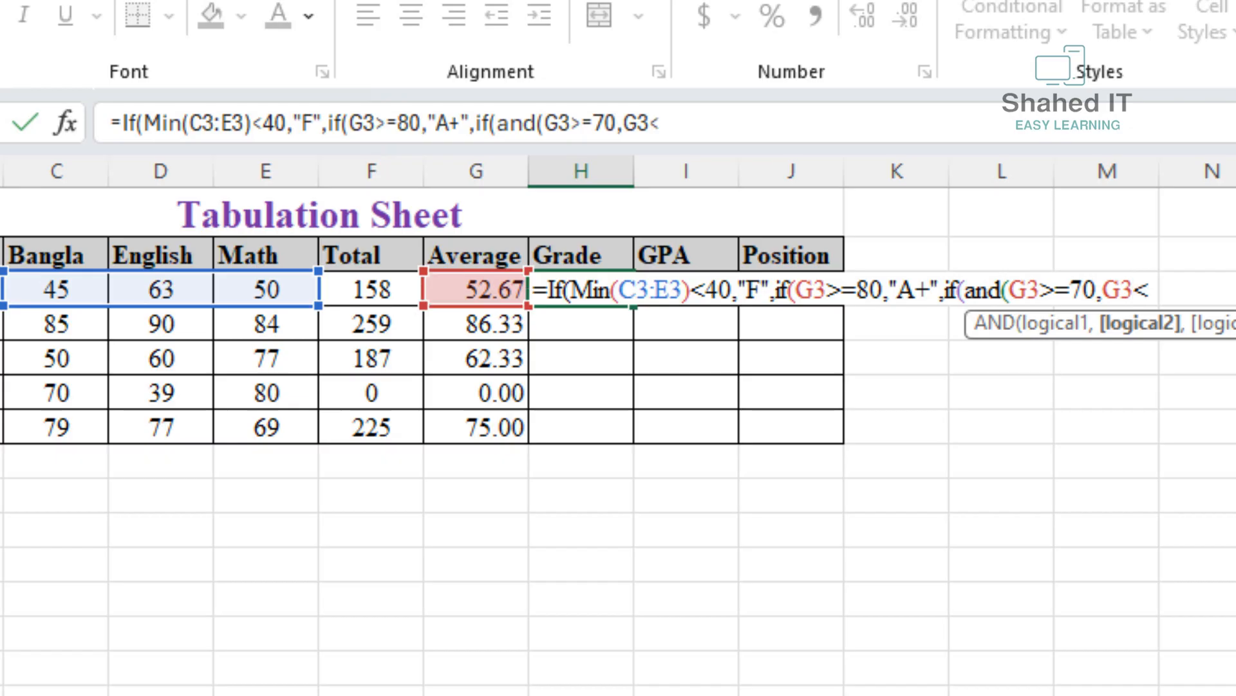
{"action": "type", "text": "80)"}
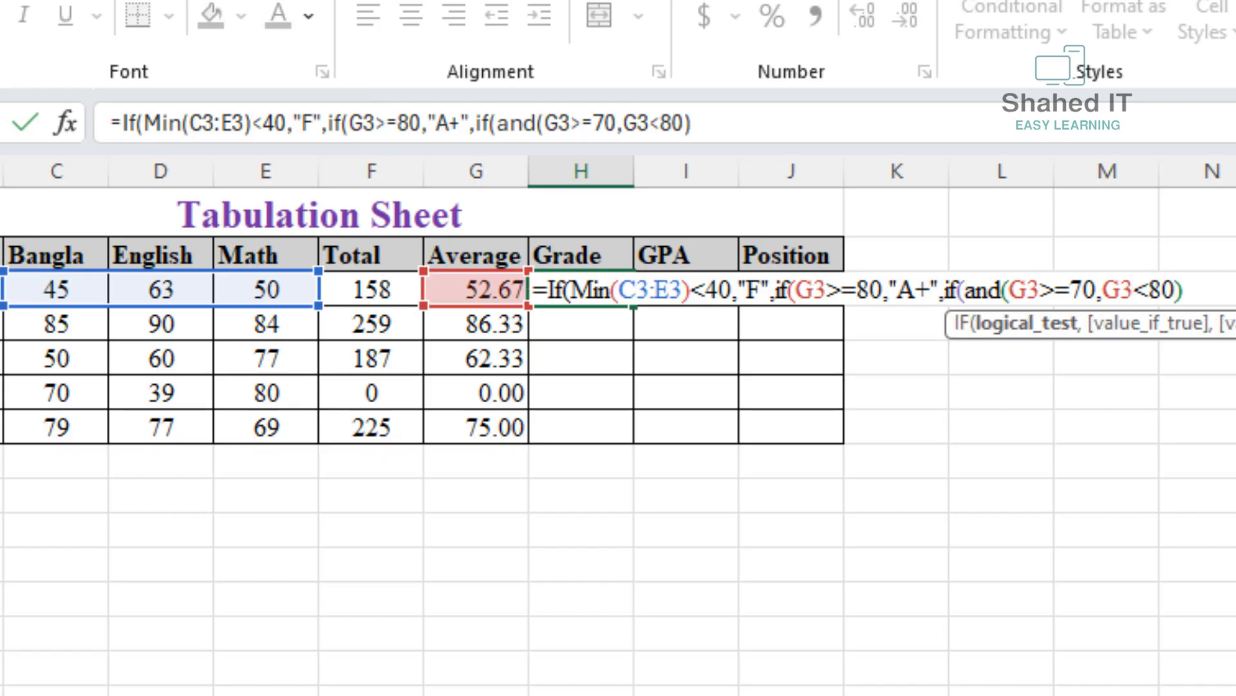
{"action": "type", "text": ",\""}
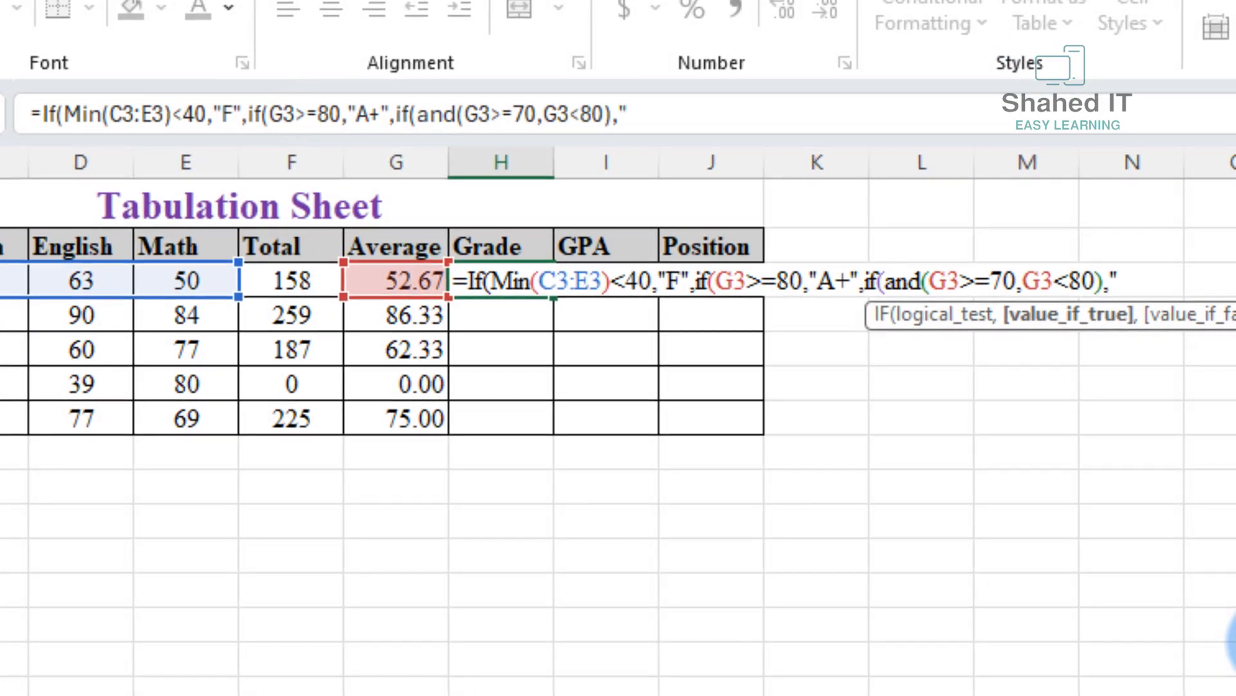
{"action": "type", "text": "A\","}
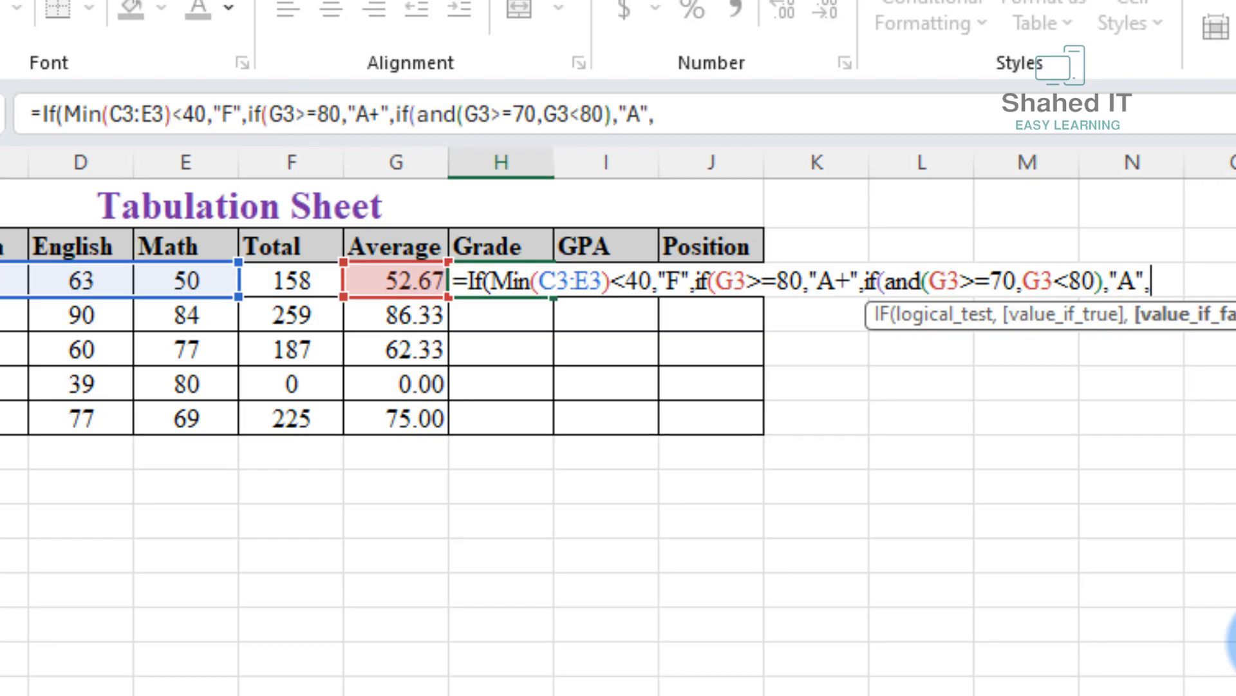
Add a nested IF(AND(G3>=60,G3<70),"B", condition to the H3 Grade formula.
{"action": "type", "text": "if(and"}
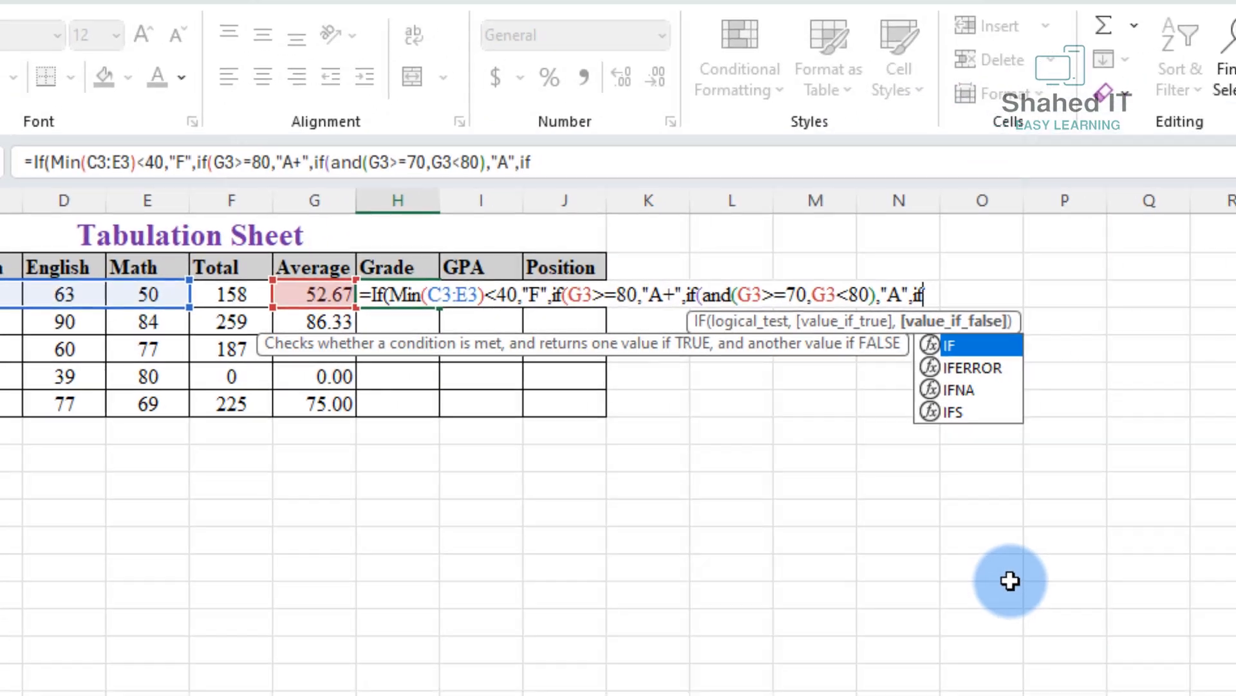
{"action": "type", "text": "("}
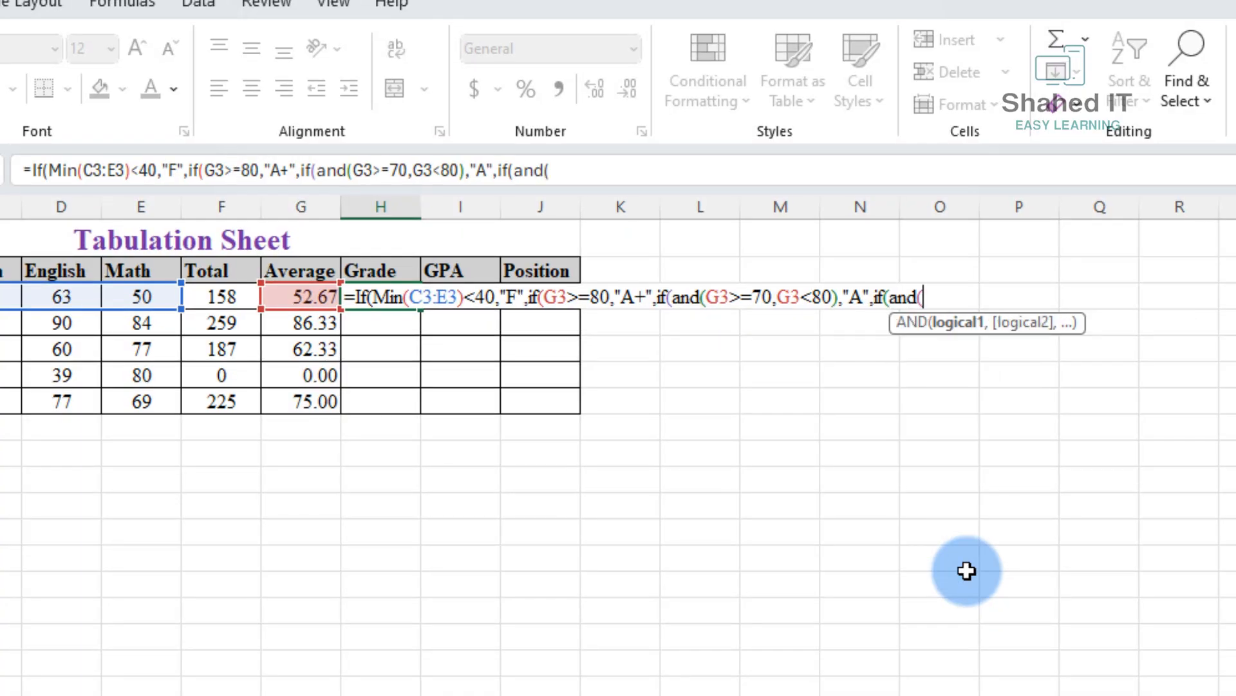
{"action": "left_click", "coordinate": [300, 297]}
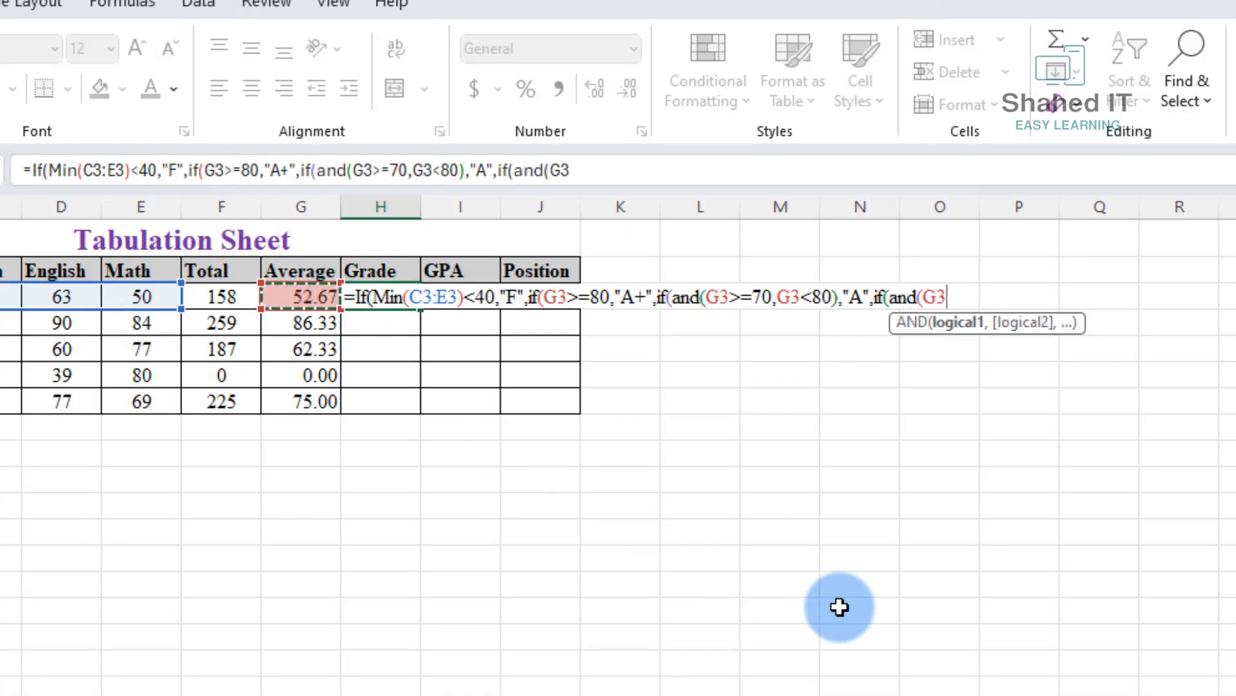
{"action": "type", "text": ">="}
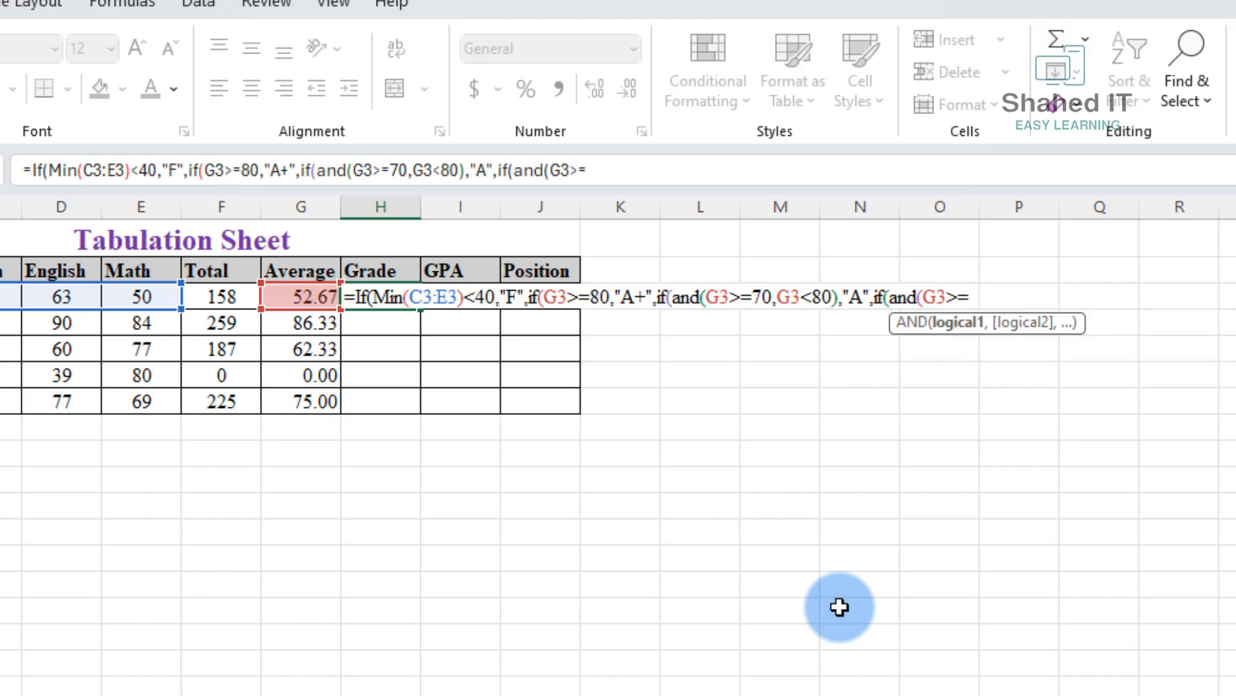
{"action": "type", "text": "60,"}
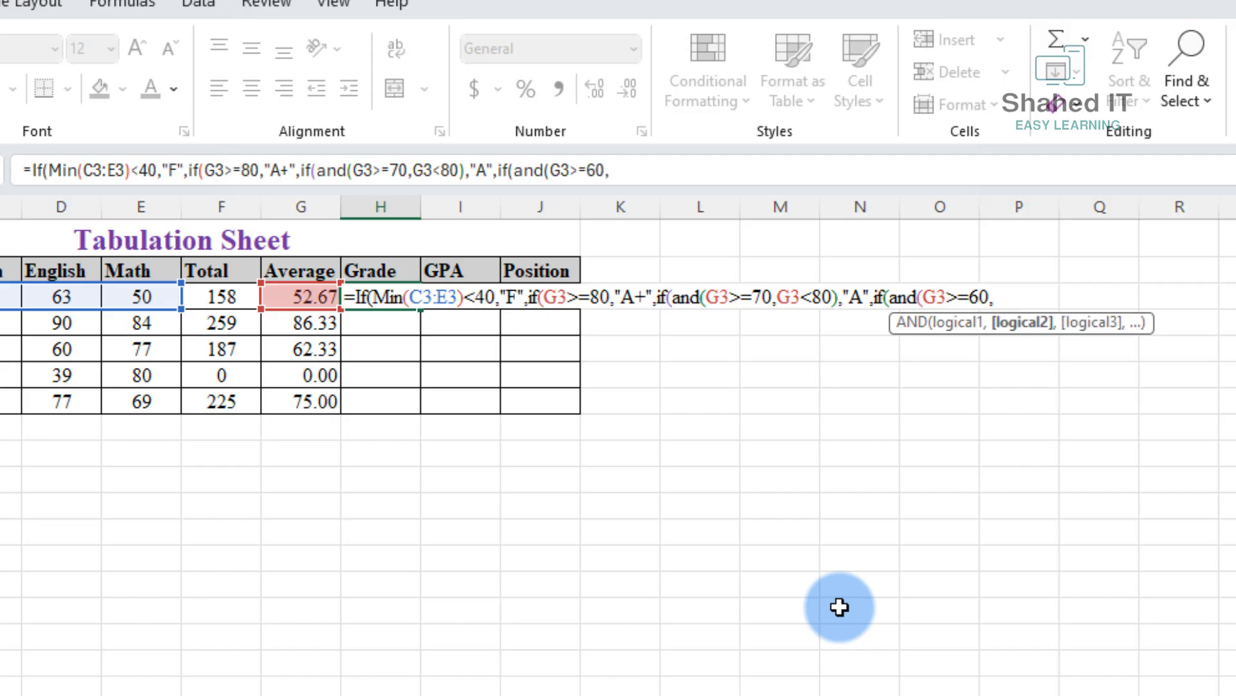
{"action": "left_click", "coordinate": [297, 296]}
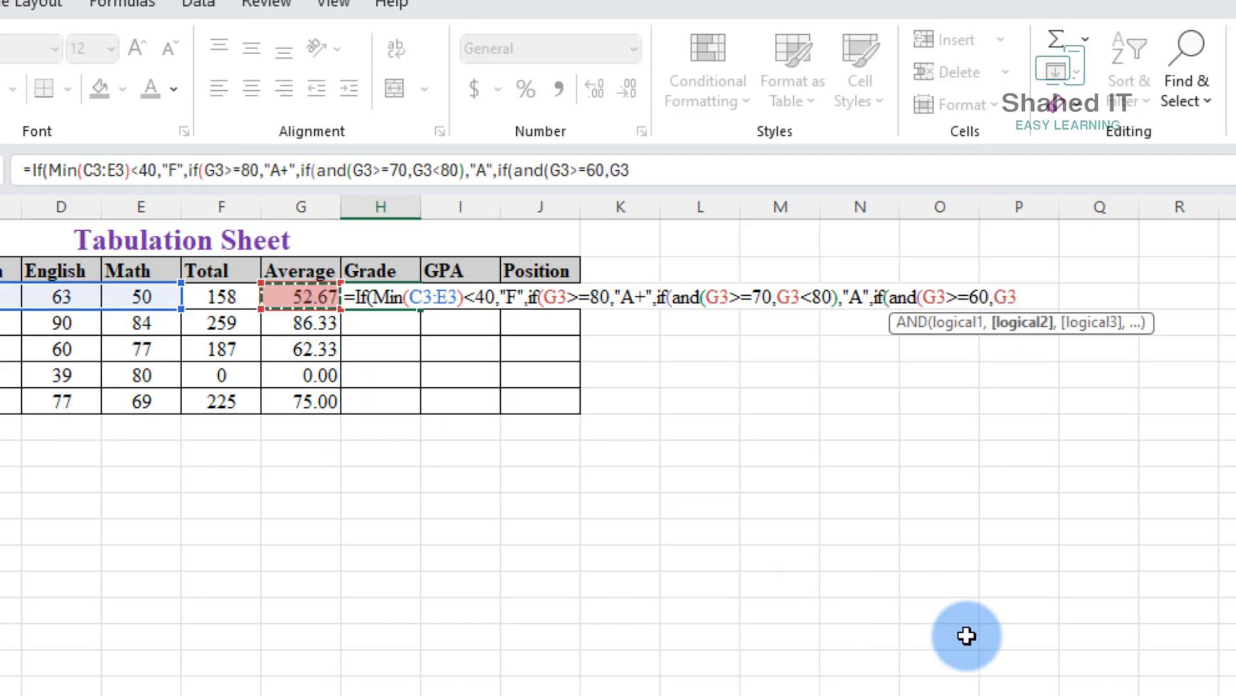
{"action": "type", "text": "<70"}
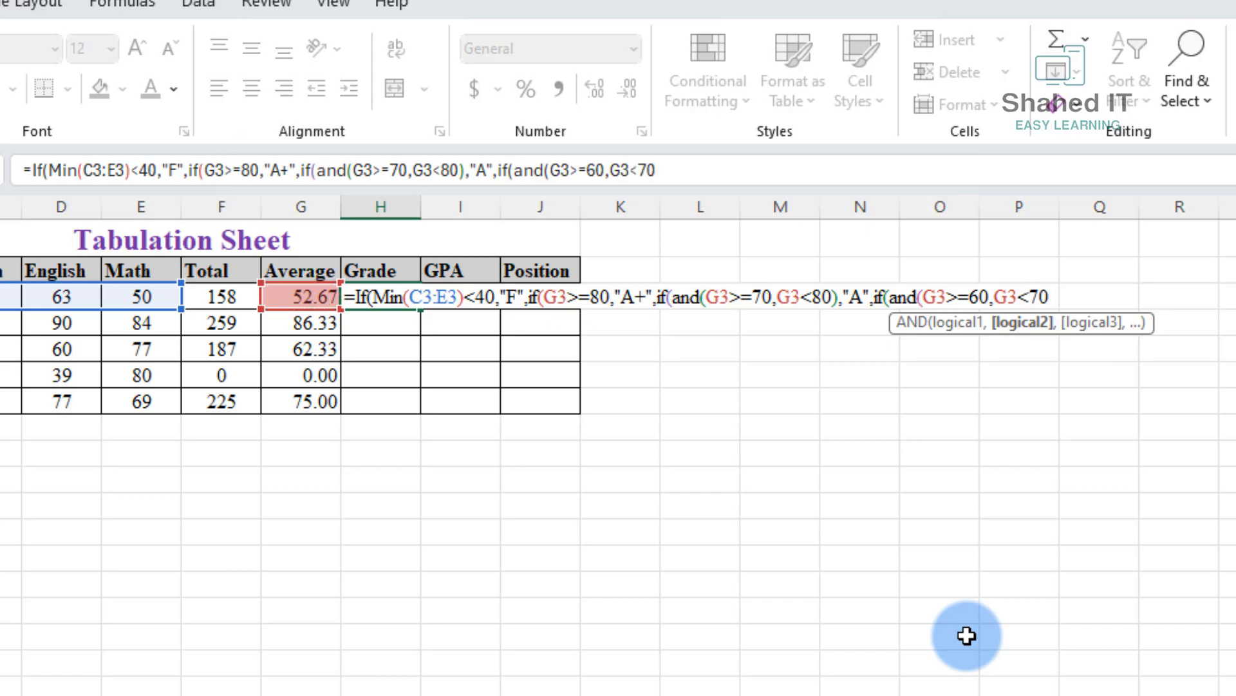
{"action": "type", "text": ")"}
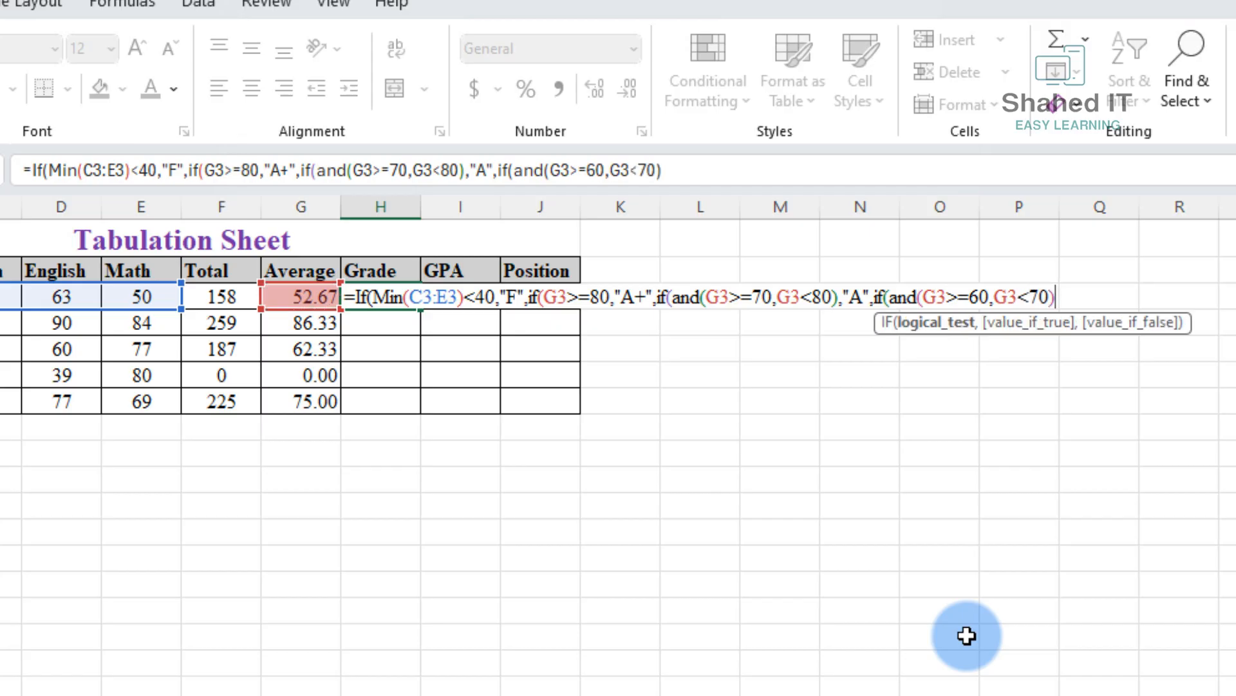
{"action": "type", "text": ","}
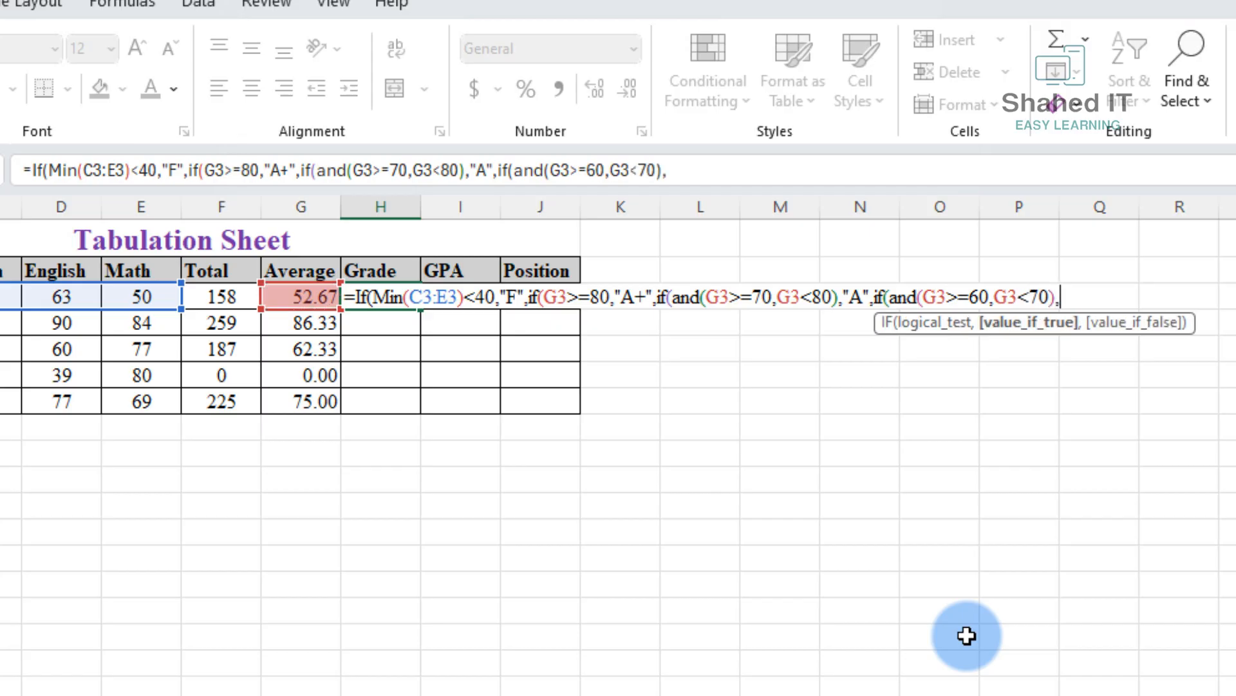
{"action": "type", "text": "\"B\","}
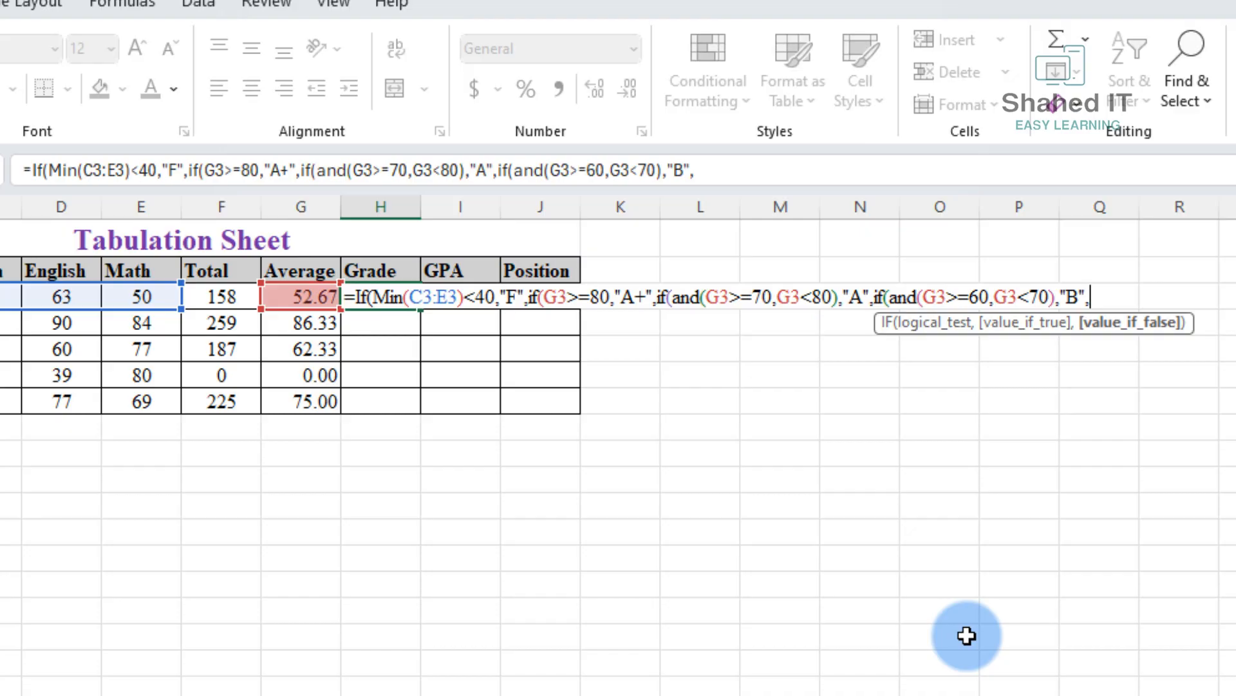
Add a nested IF(AND(G3>=50,G3<60),"C", condition to the H3 Grade formula.
{"action": "type", "text": "if(a"}
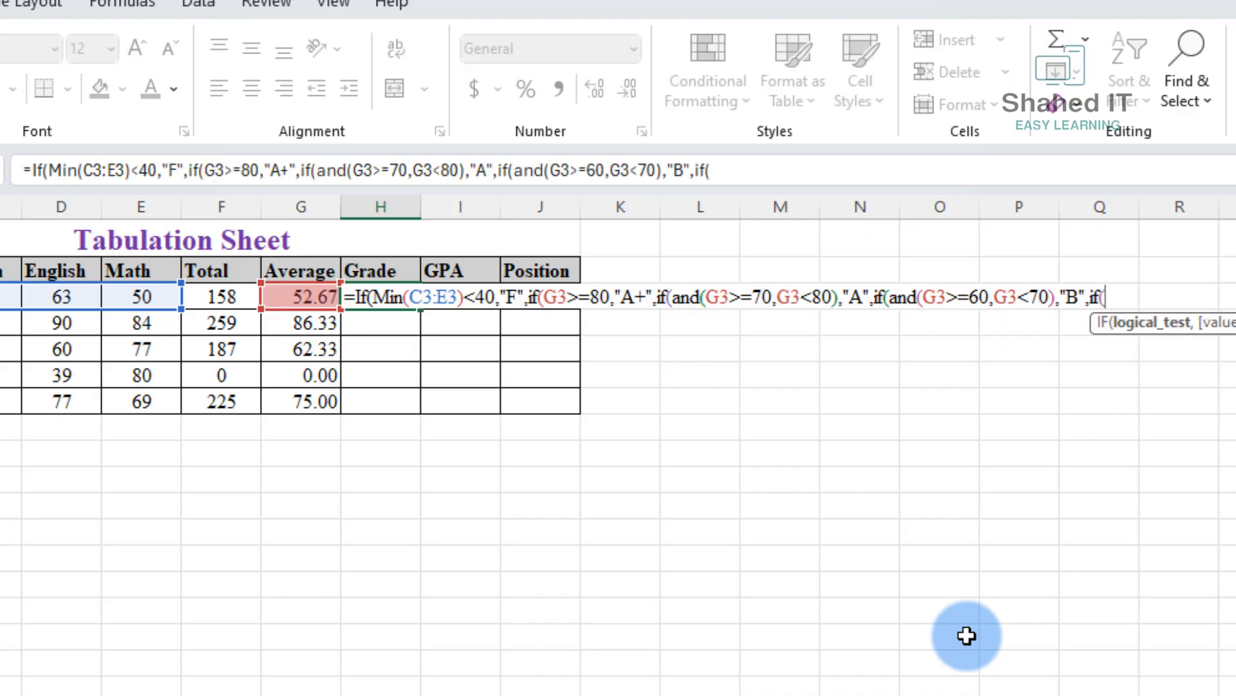
{"action": "type", "text": "nd"}
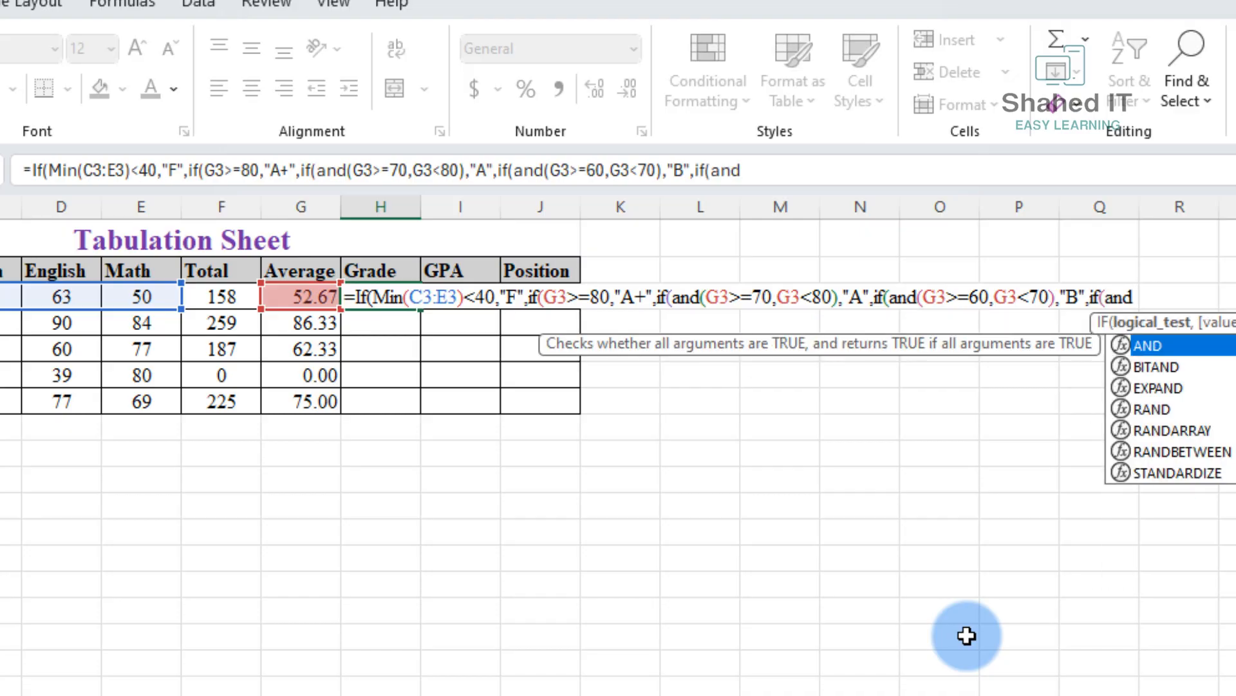
{"action": "type", "text": "("}
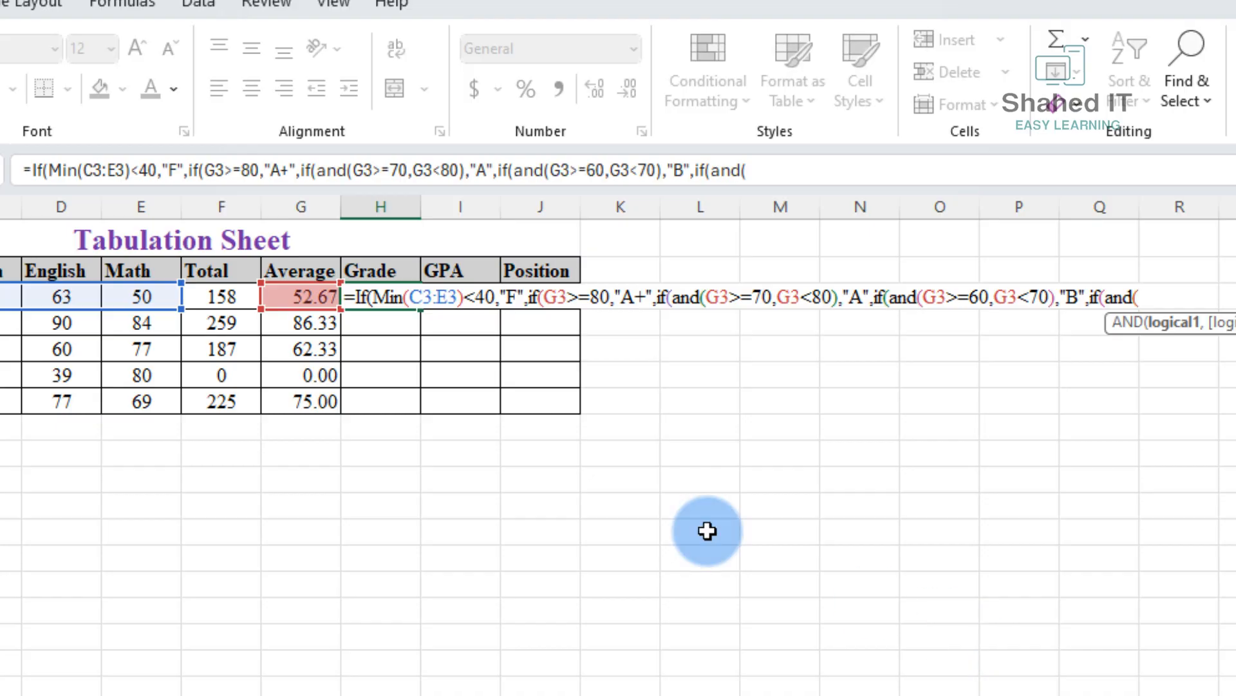
{"action": "left_click", "coordinate": [303, 296]}
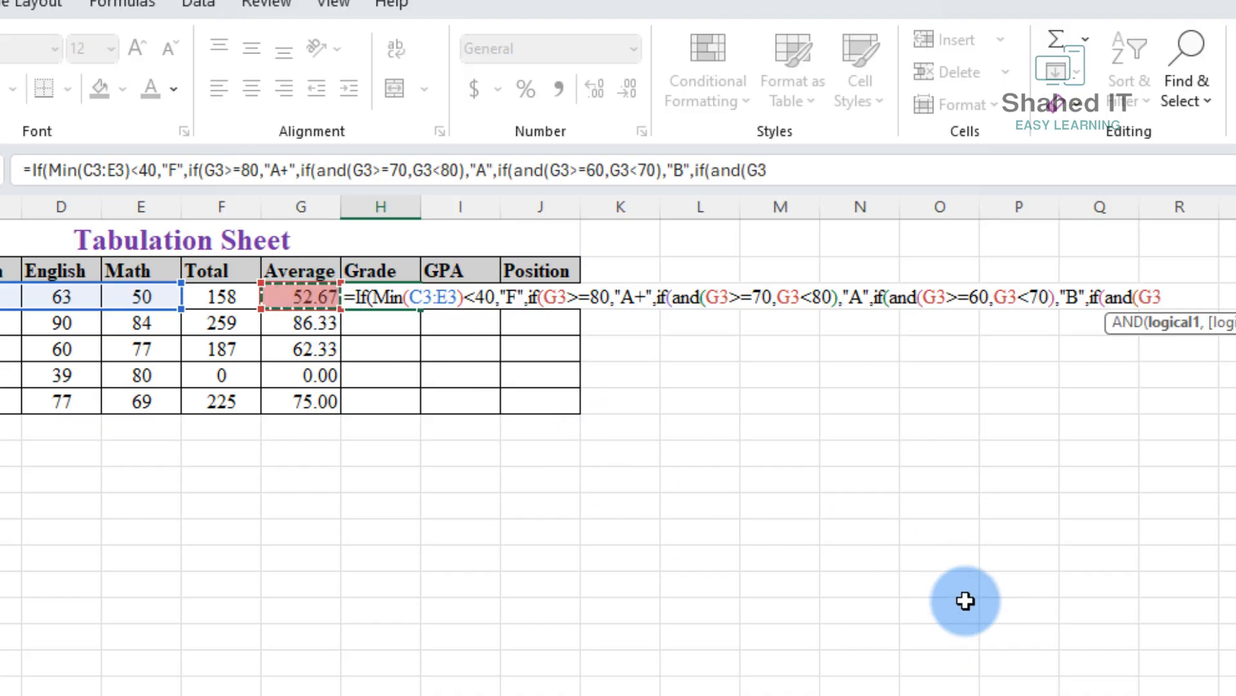
{"action": "type", "text": ">="}
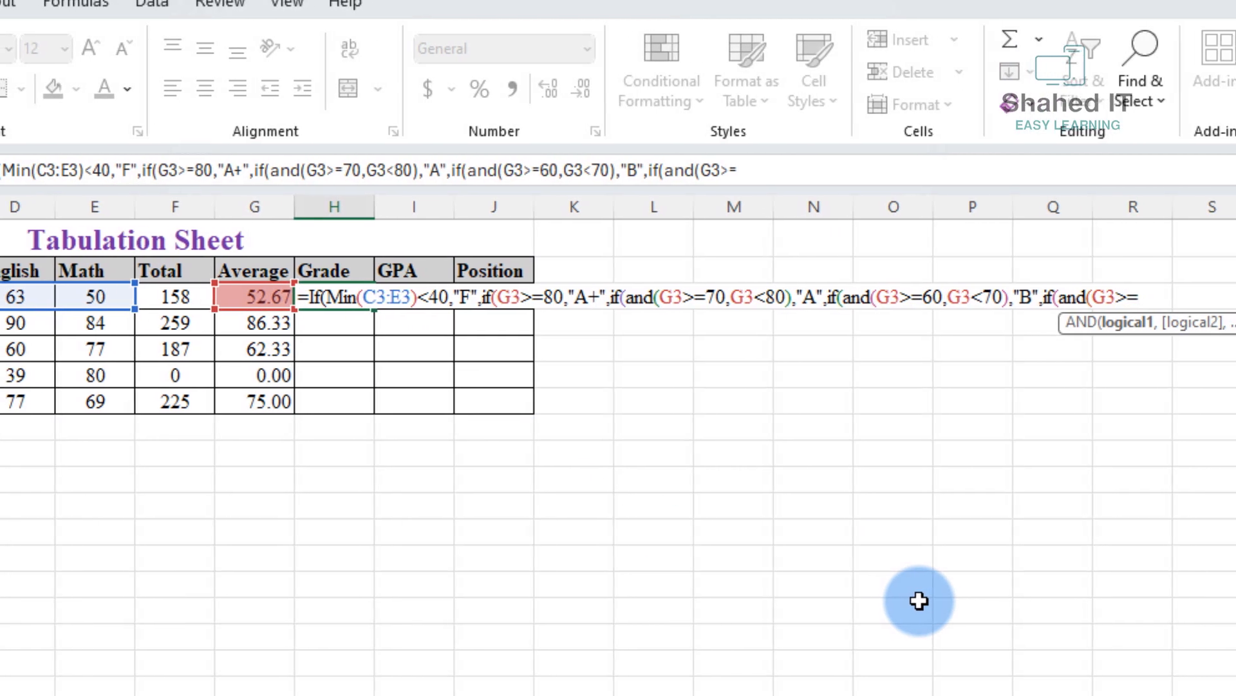
{"action": "type", "text": "50,"}
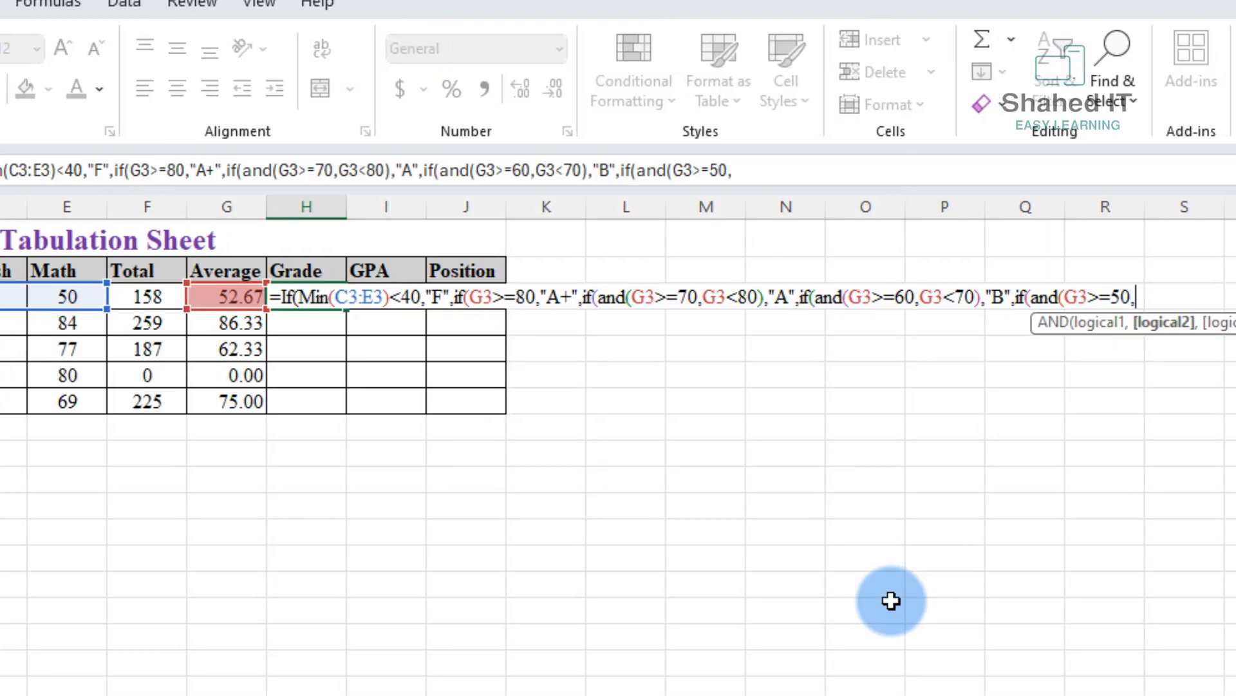
{"action": "left_click", "coordinate": [221, 301]}
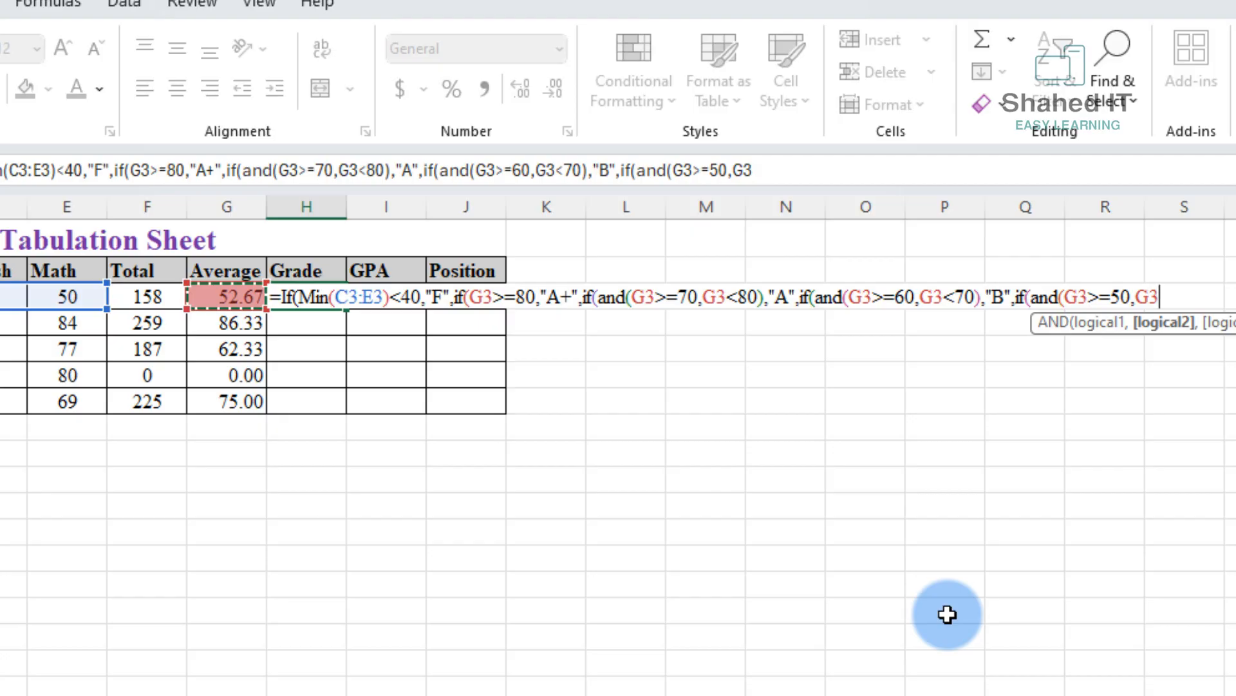
{"action": "type", "text": "<"}
{"action": "type", "text": "60"}
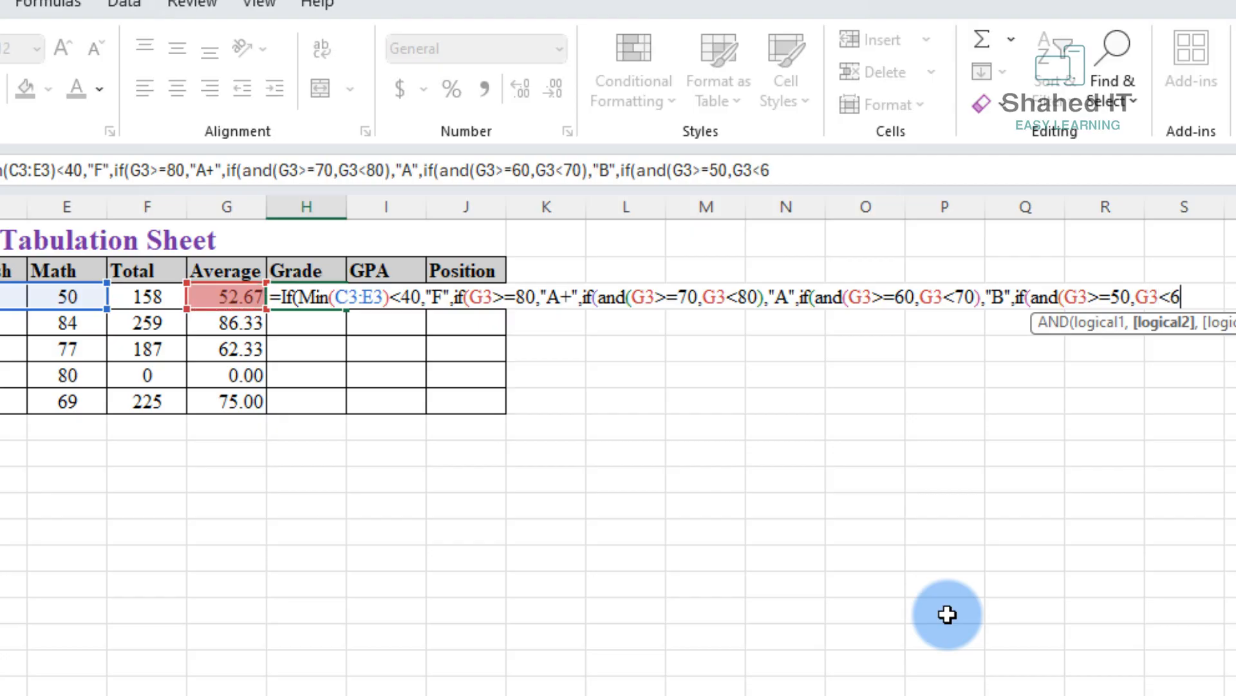
{"action": "type", "text": ")"}
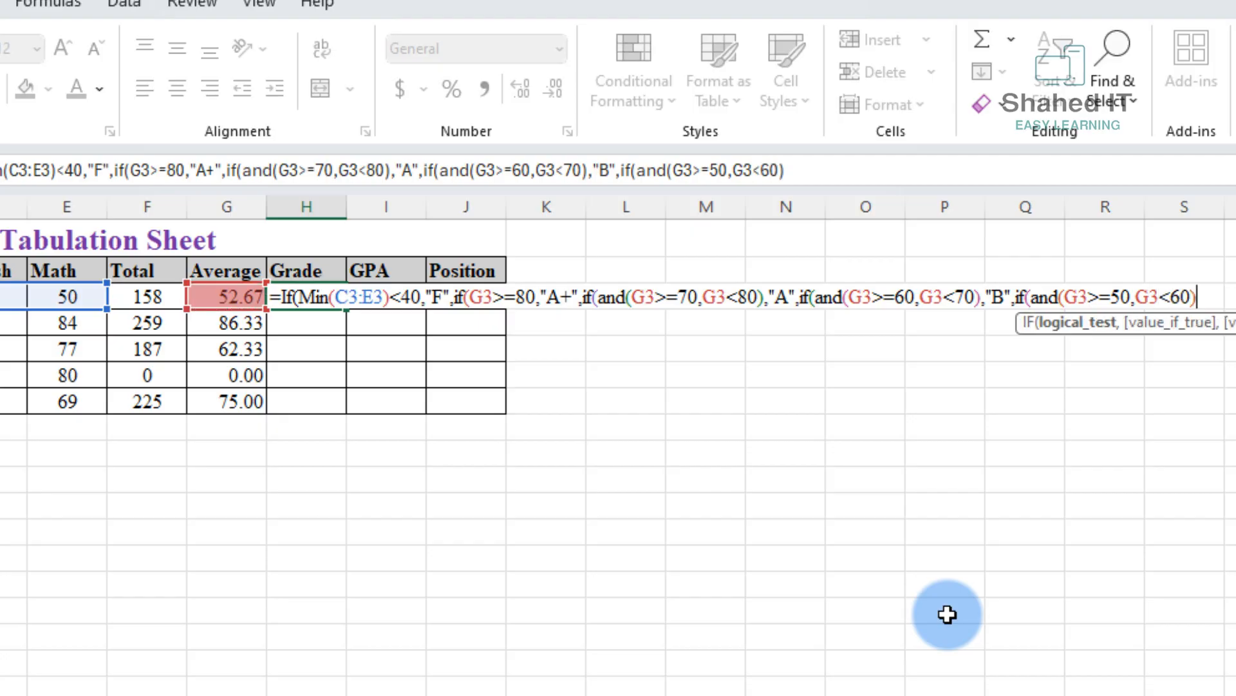
{"action": "type", "text": ","}
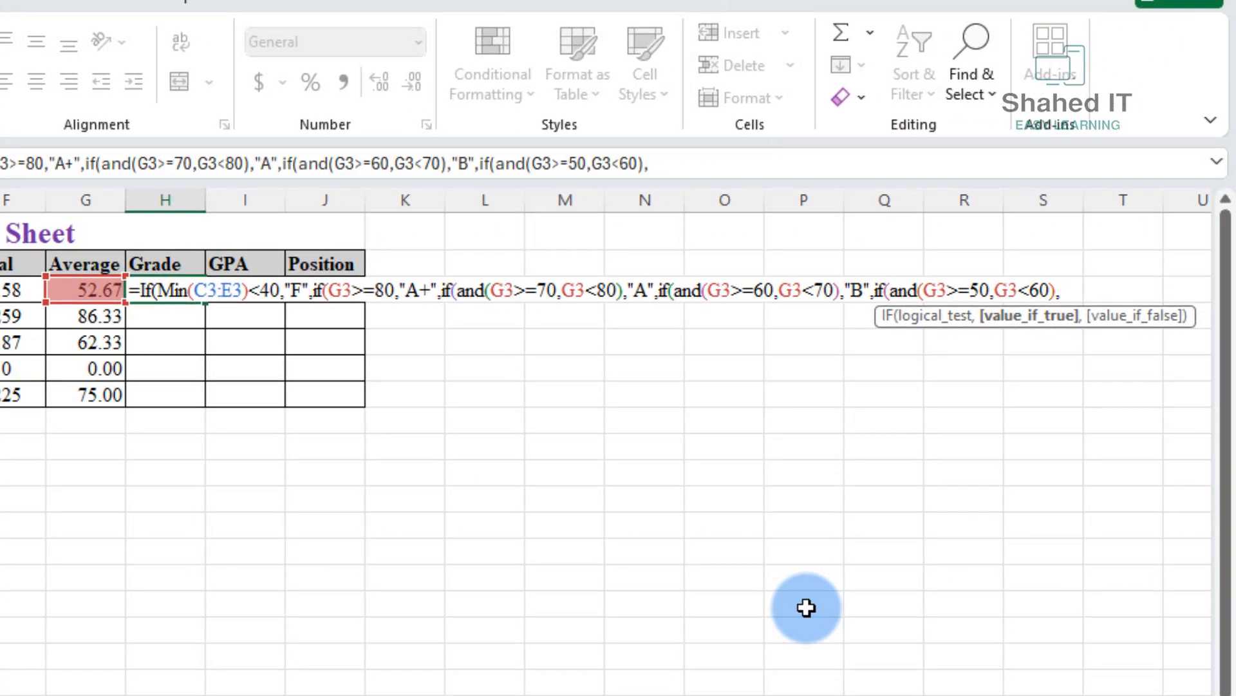
{"action": "type", "text": "\"C\","}
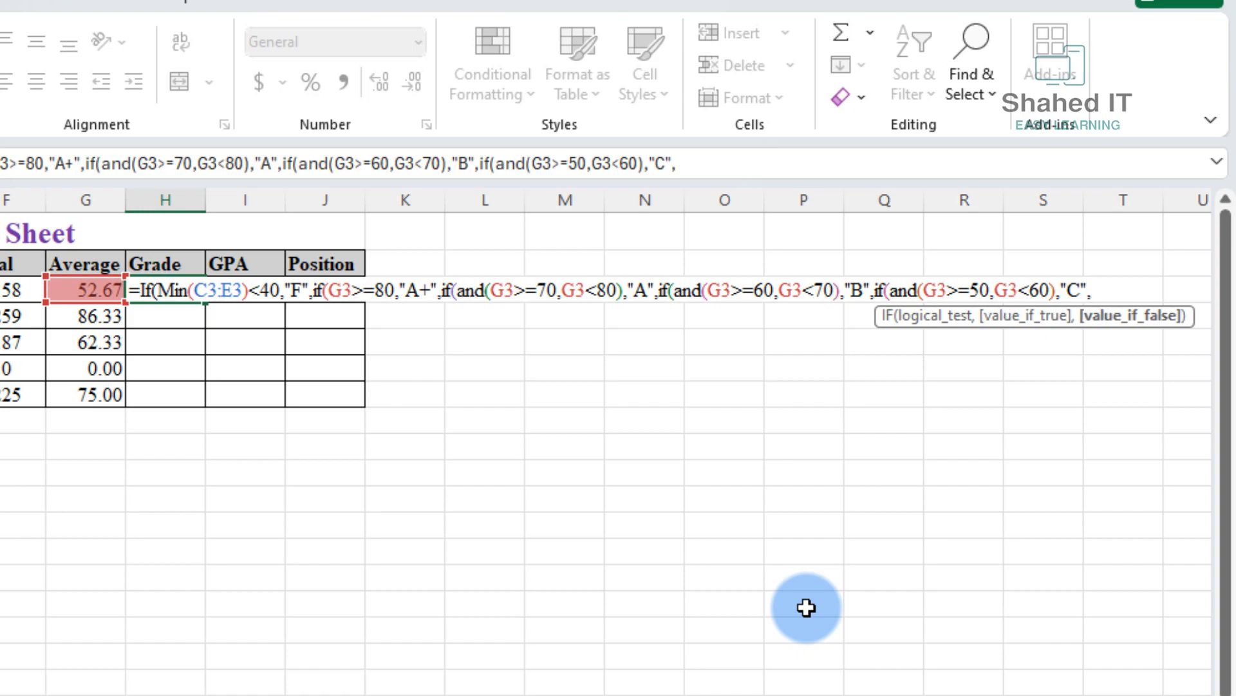
Add a nested IF(AND(G3>=40,G3<50),"D", condition to the H3 Grade formula.
{"action": "type", "text": "if"}
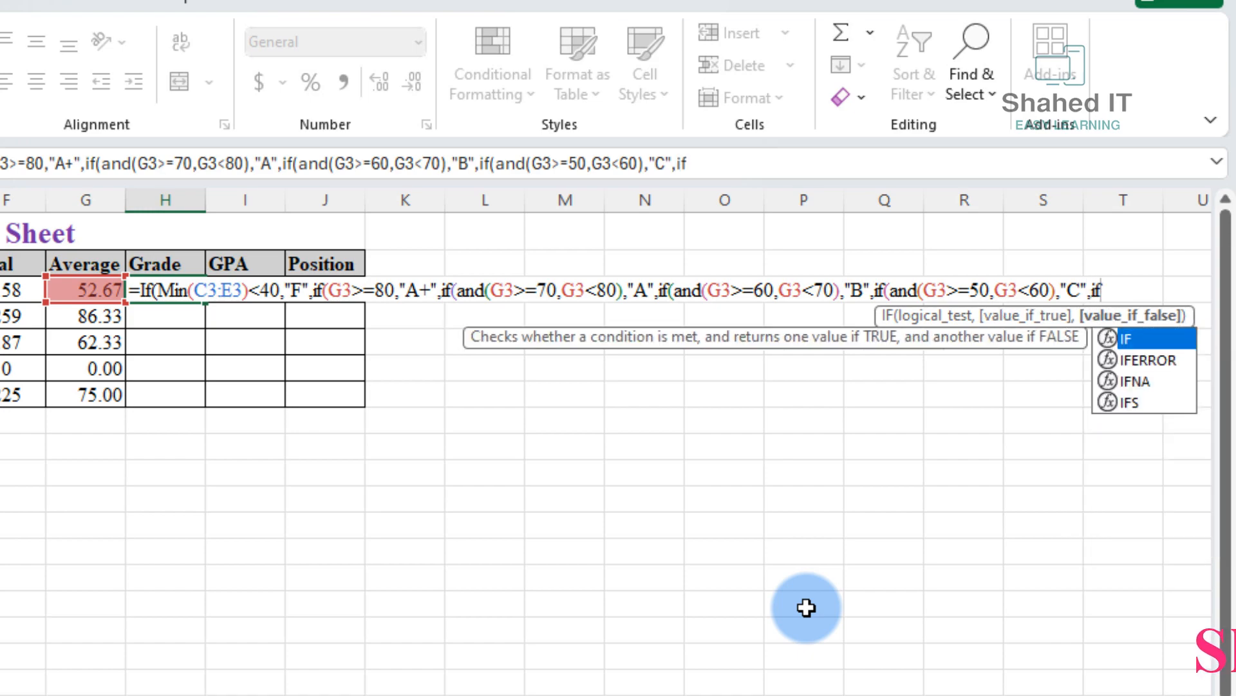
{"action": "type", "text": "(and"}
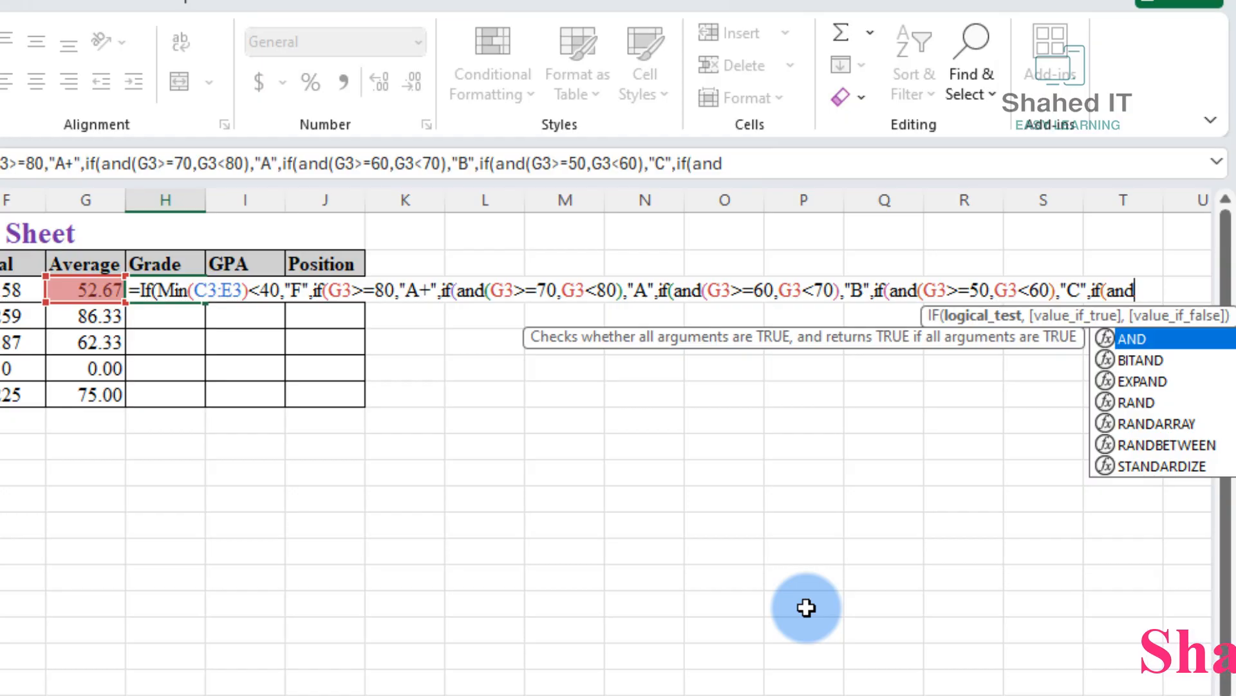
{"action": "type", "text": "("}
{"action": "left_click", "coordinate": [103, 290]}
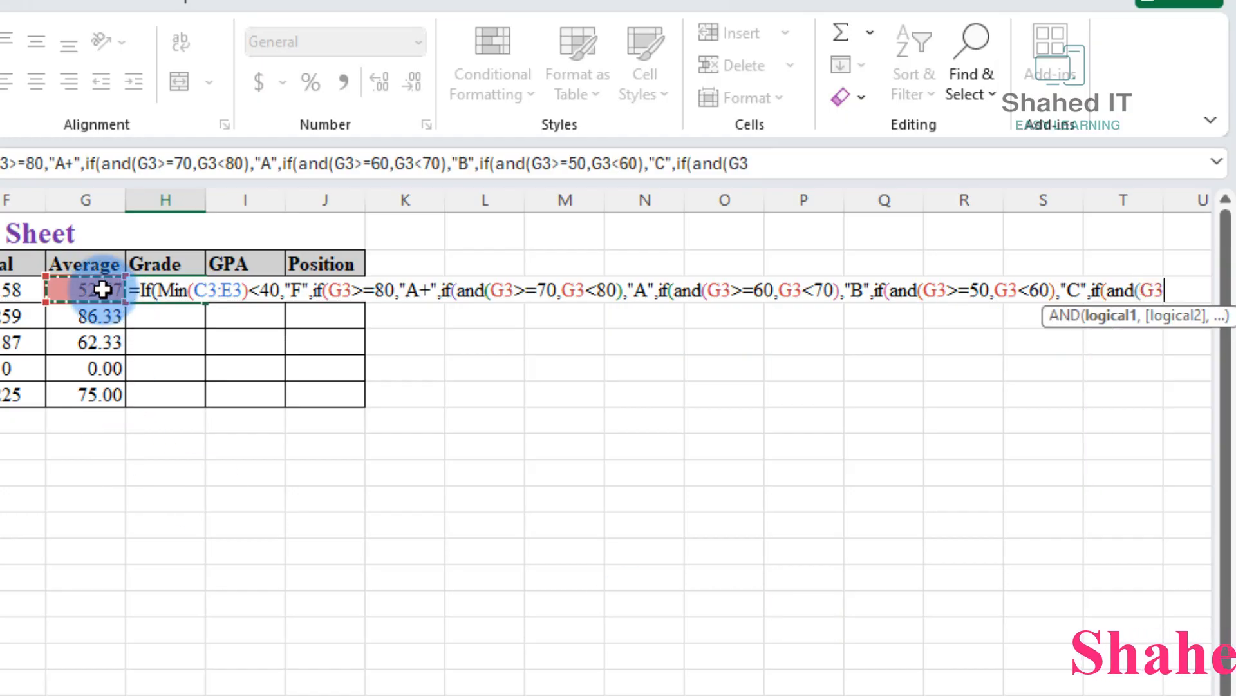
{"action": "type", "text": ">=40,"}
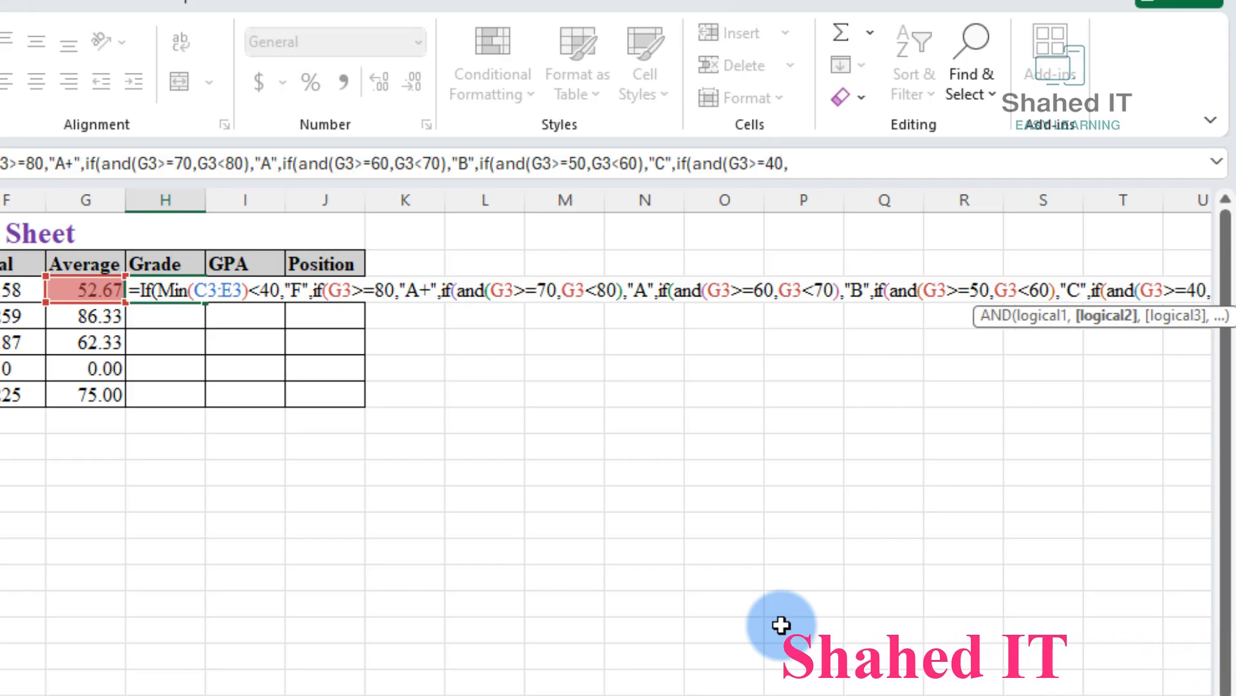
{"action": "left_click", "coordinate": [91, 291]}
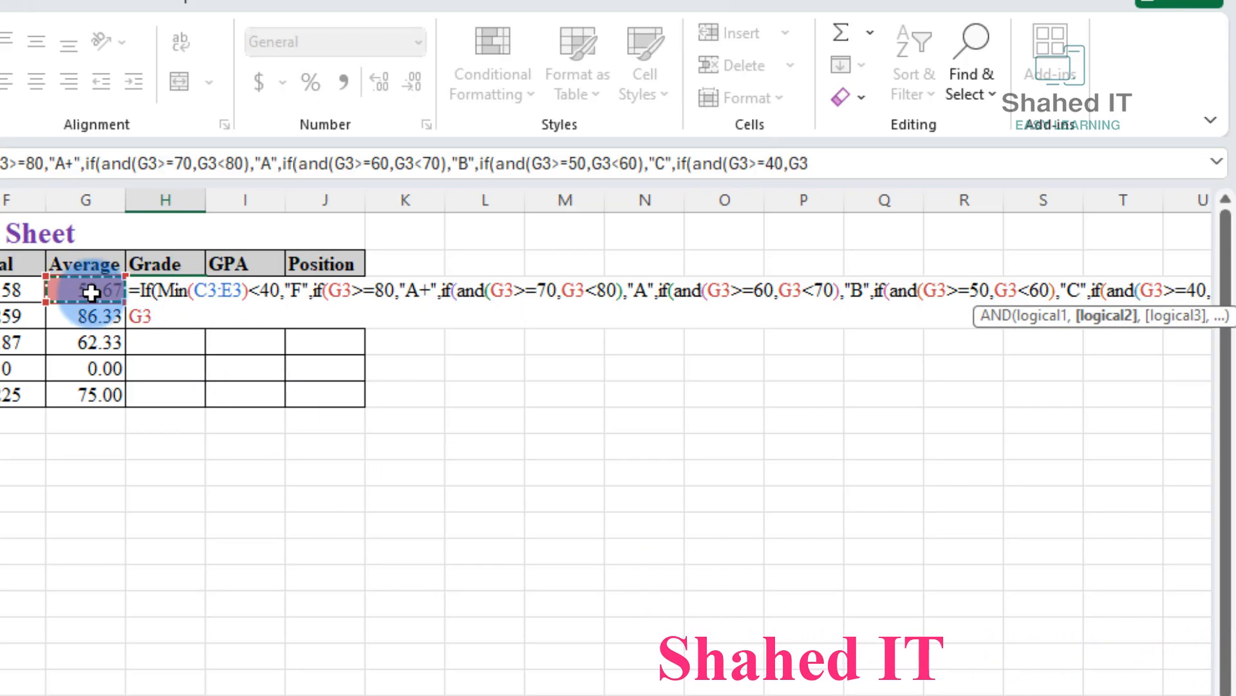
{"action": "type", "text": "<"}
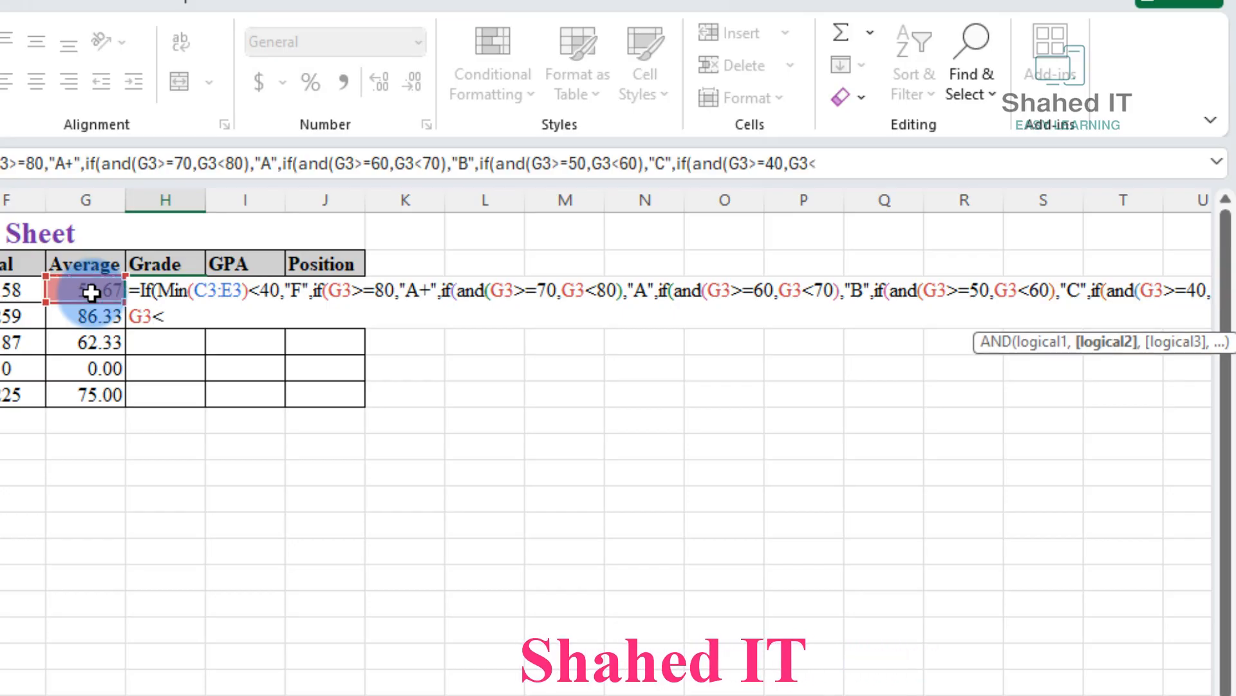
{"action": "type", "text": "50)"}
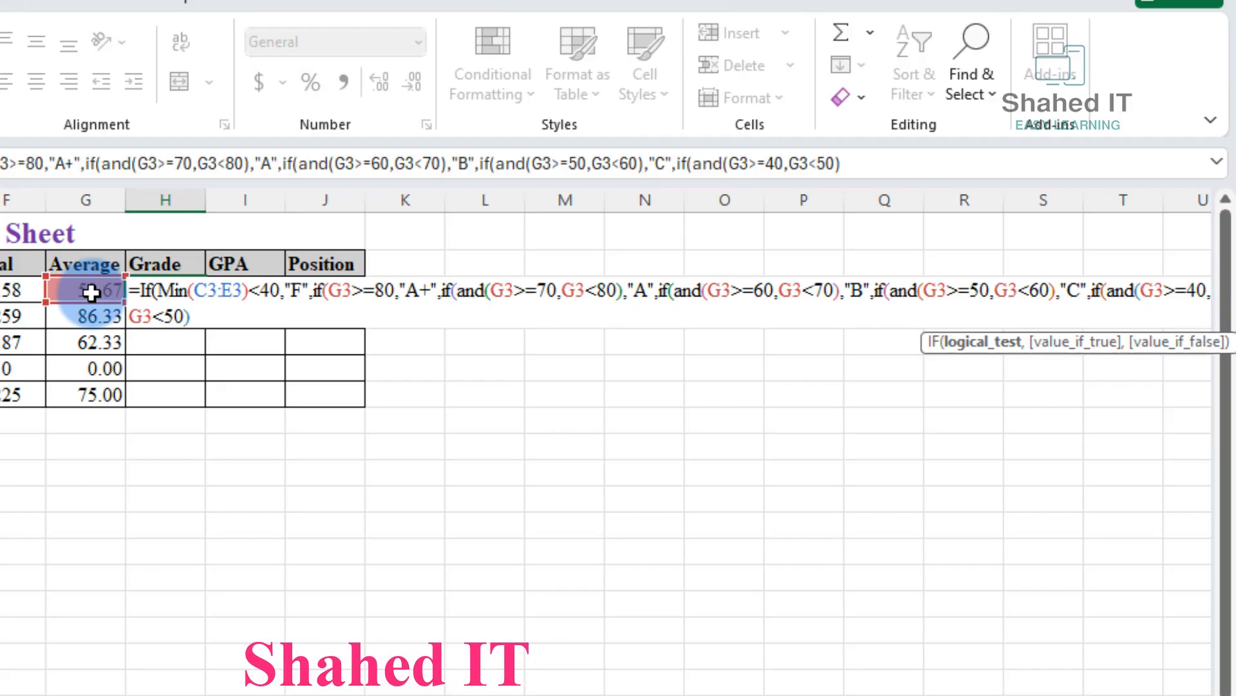
{"action": "type", "text": ",\"D"}
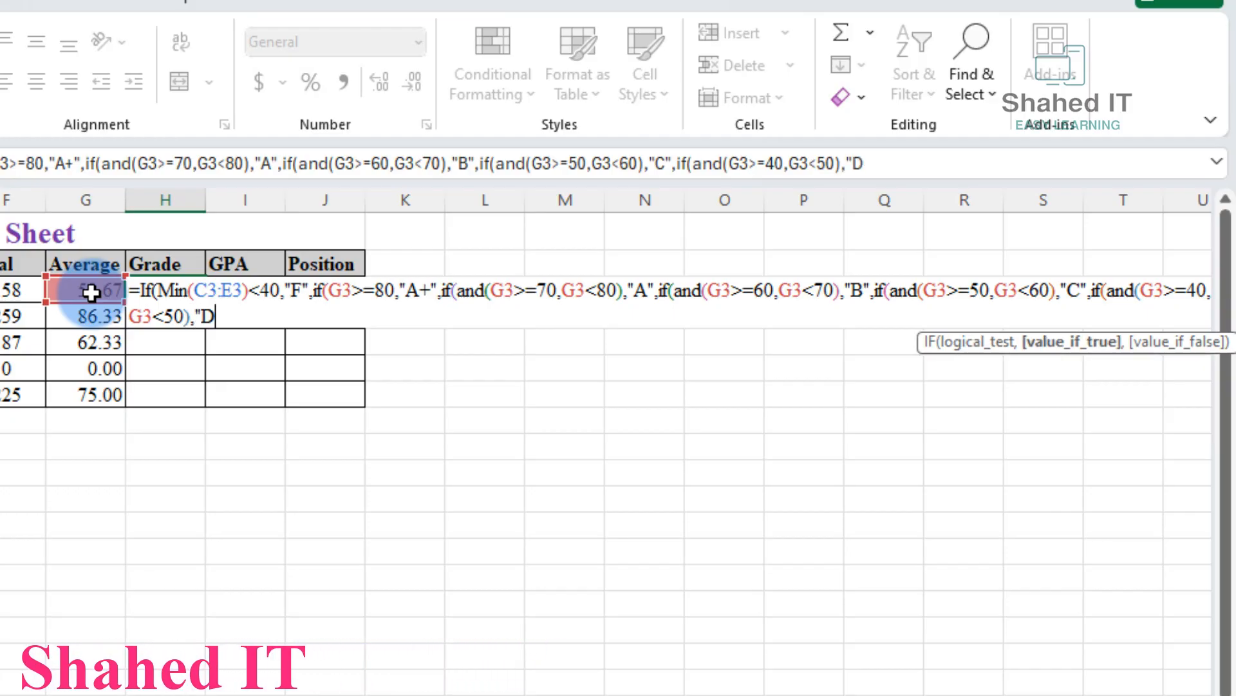
{"action": "type", "text": "\""}
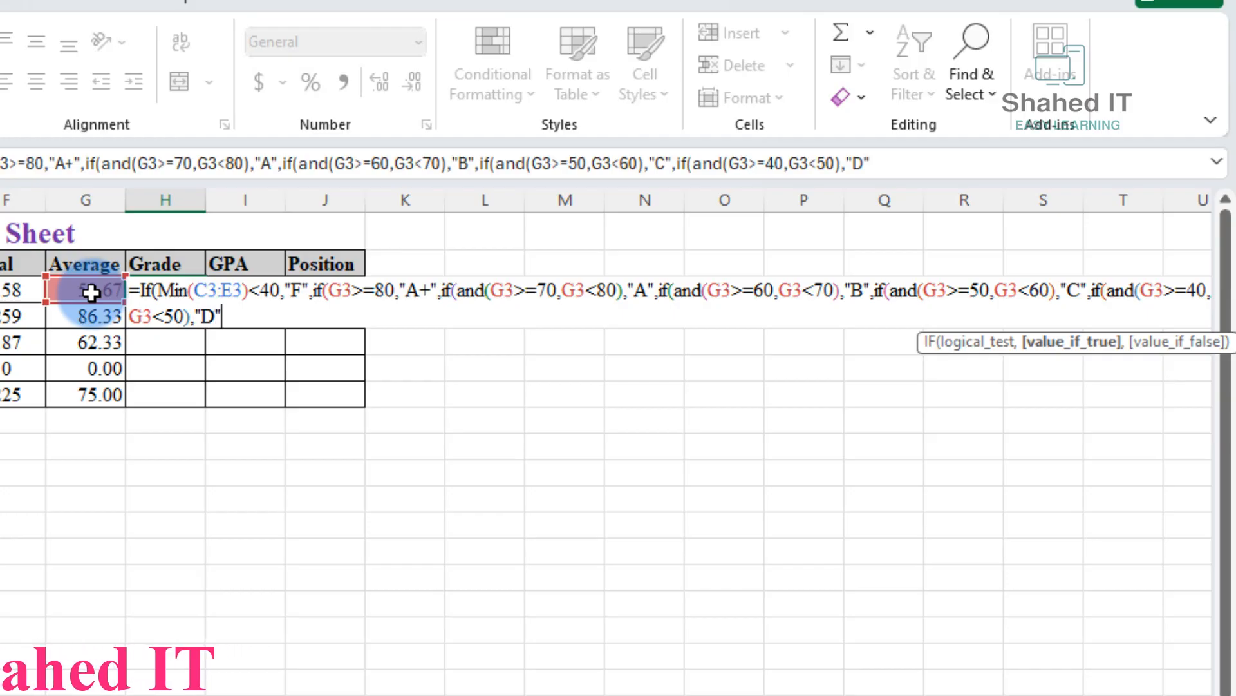
{"action": "type", "text": ","}
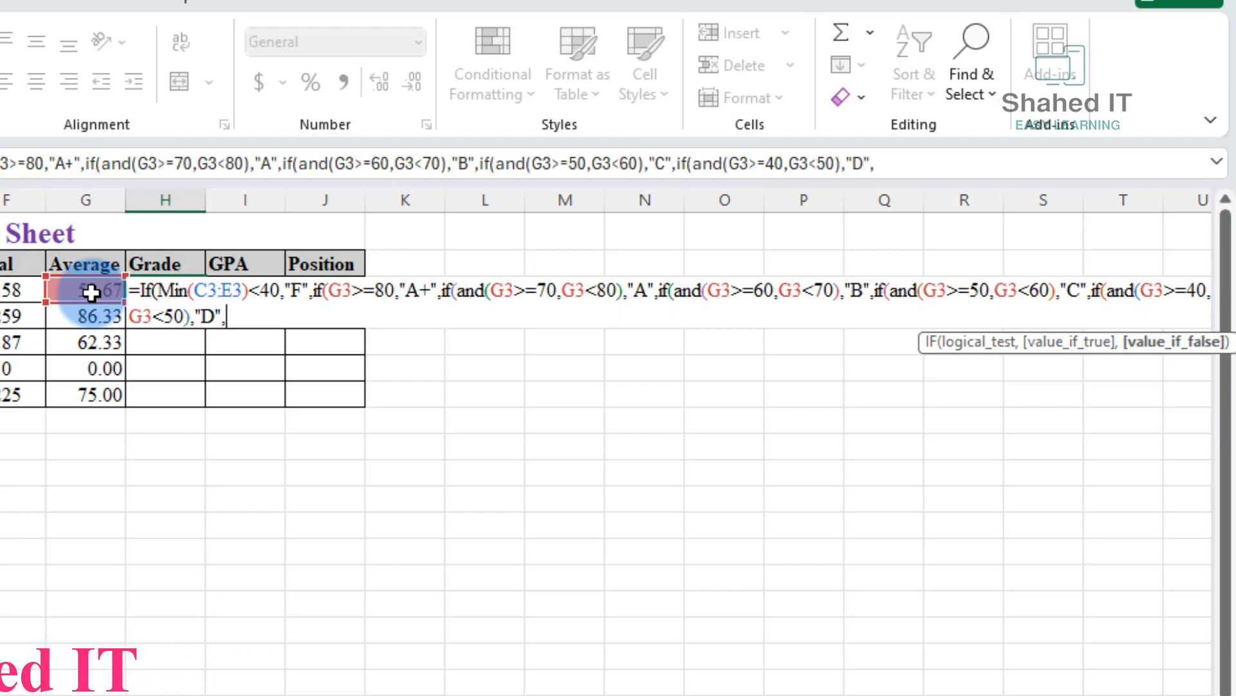
Finish the H3 Grade formula with a nested IF(G3<40,"F") condition, close all open parentheses and enter it.
{"action": "type", "text": "if("}
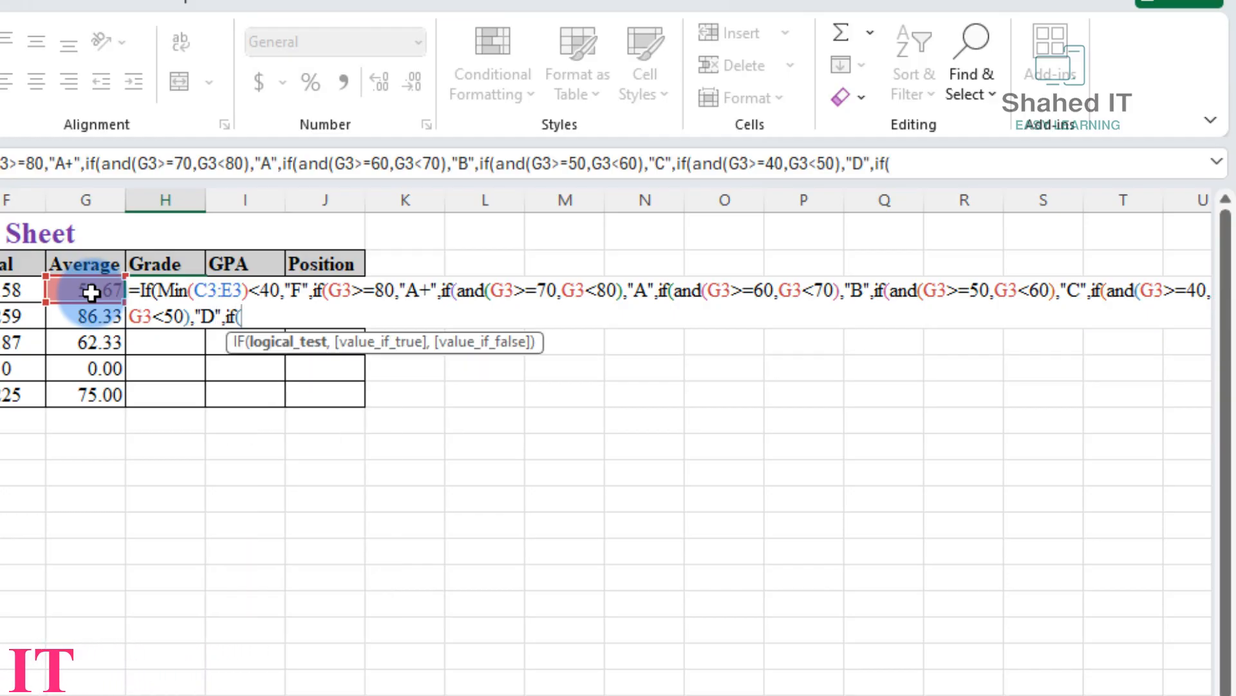
{"action": "left_click", "coordinate": [91, 292]}
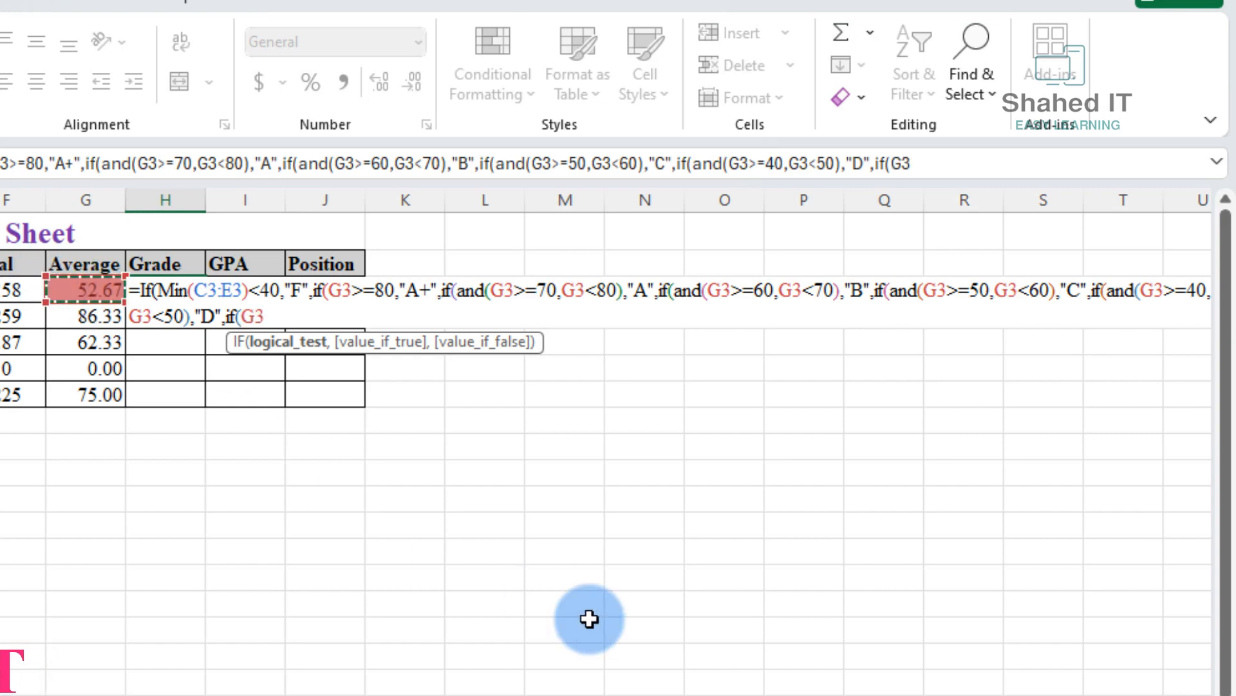
{"action": "type", "text": "<"}
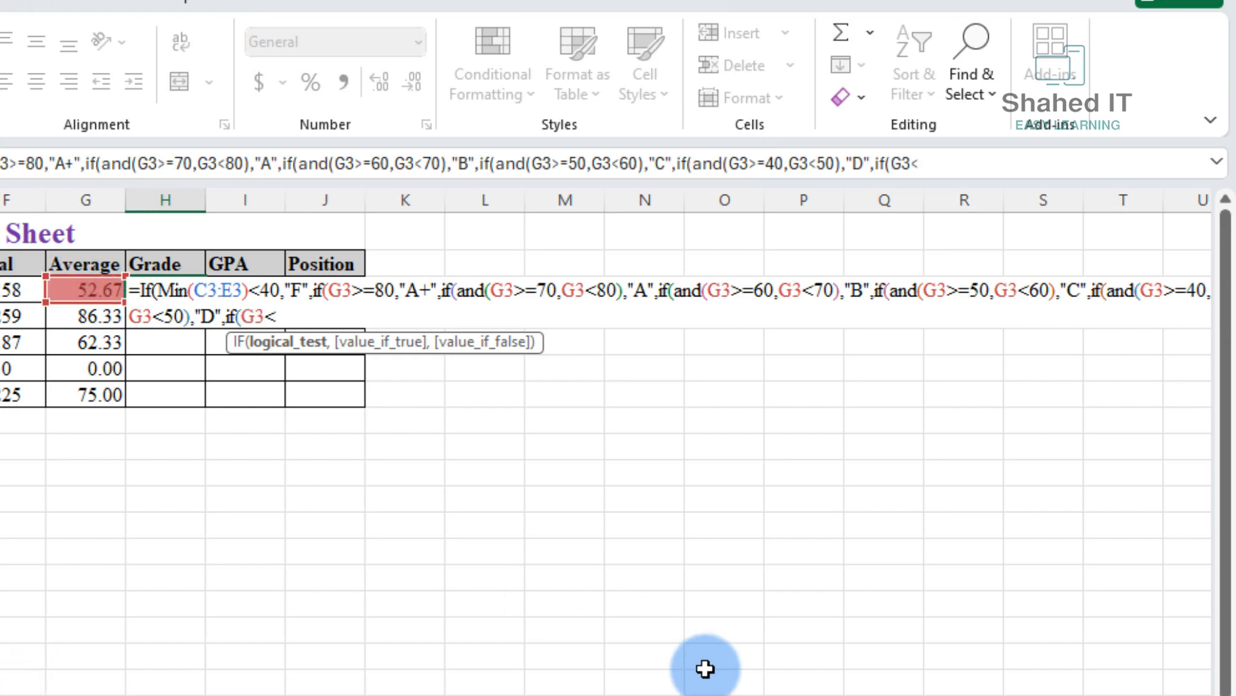
{"action": "type", "text": "40,"}
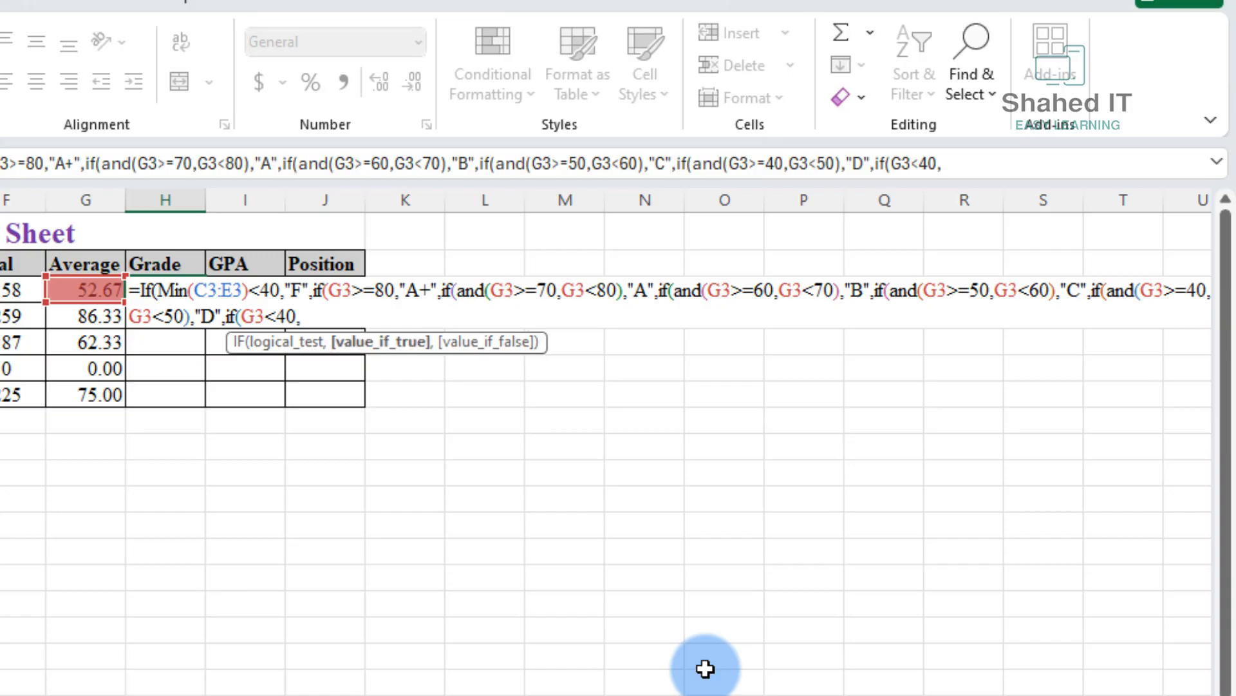
{"action": "type", "text": "\"F\")))"}
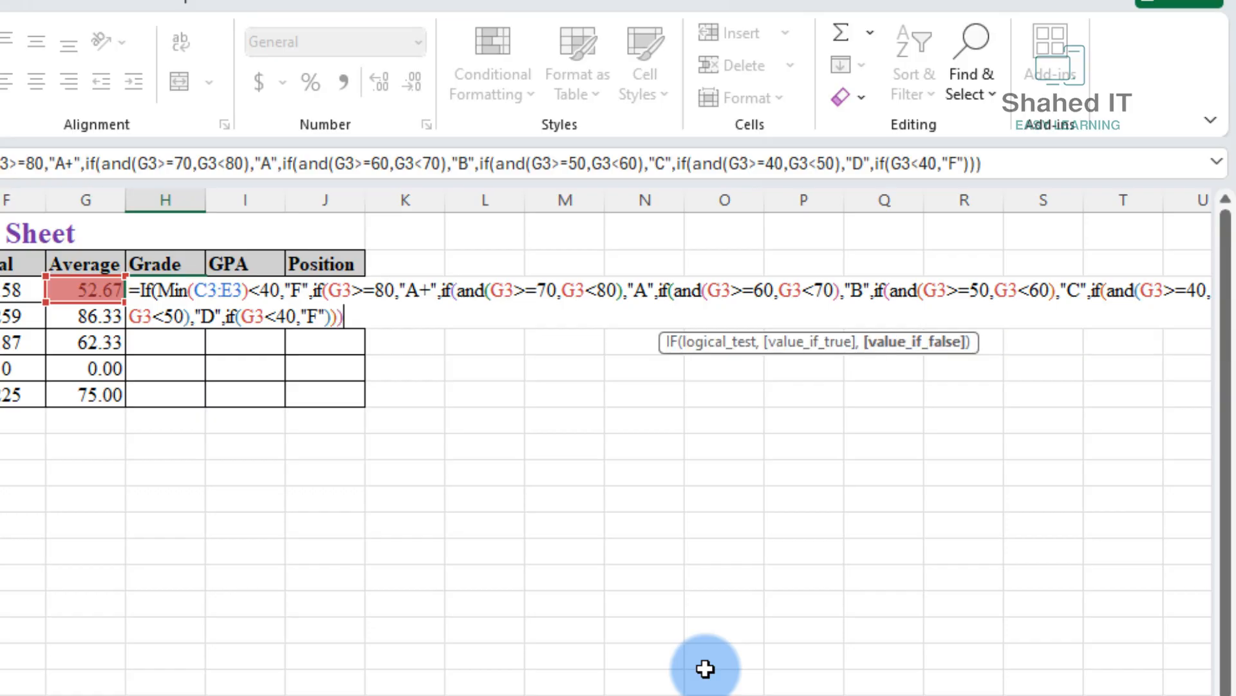
{"action": "type", "text": "))"}
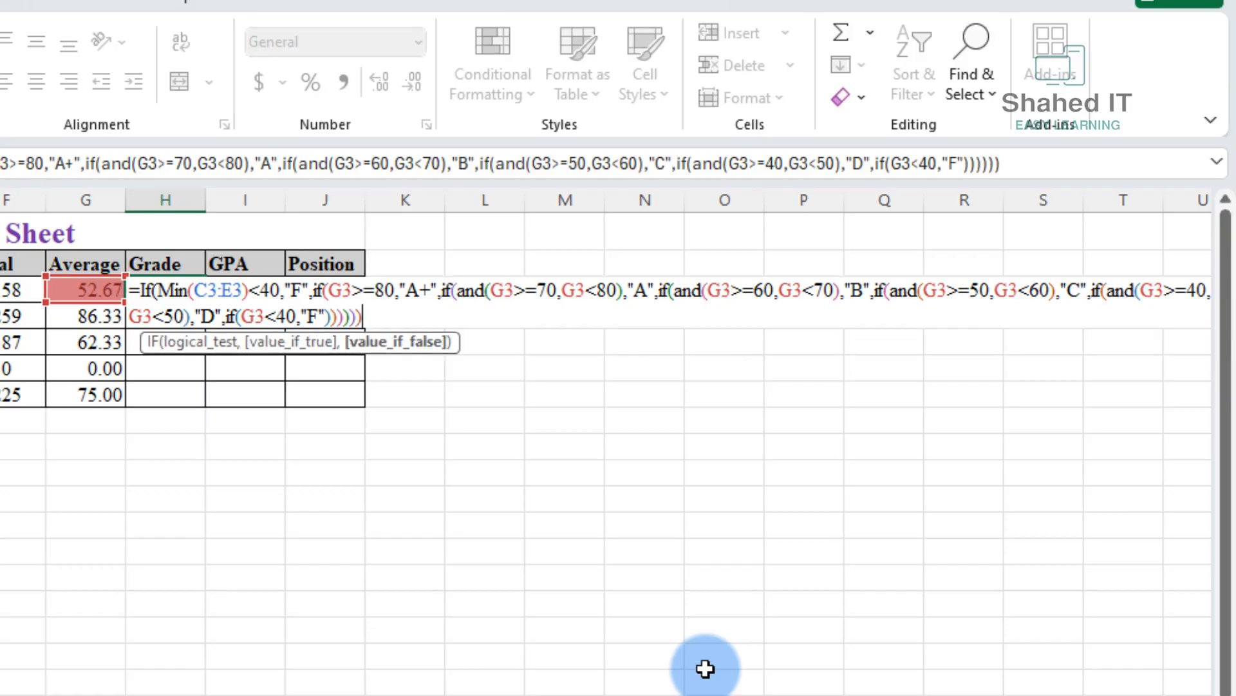
{"action": "type", "text": ")"}
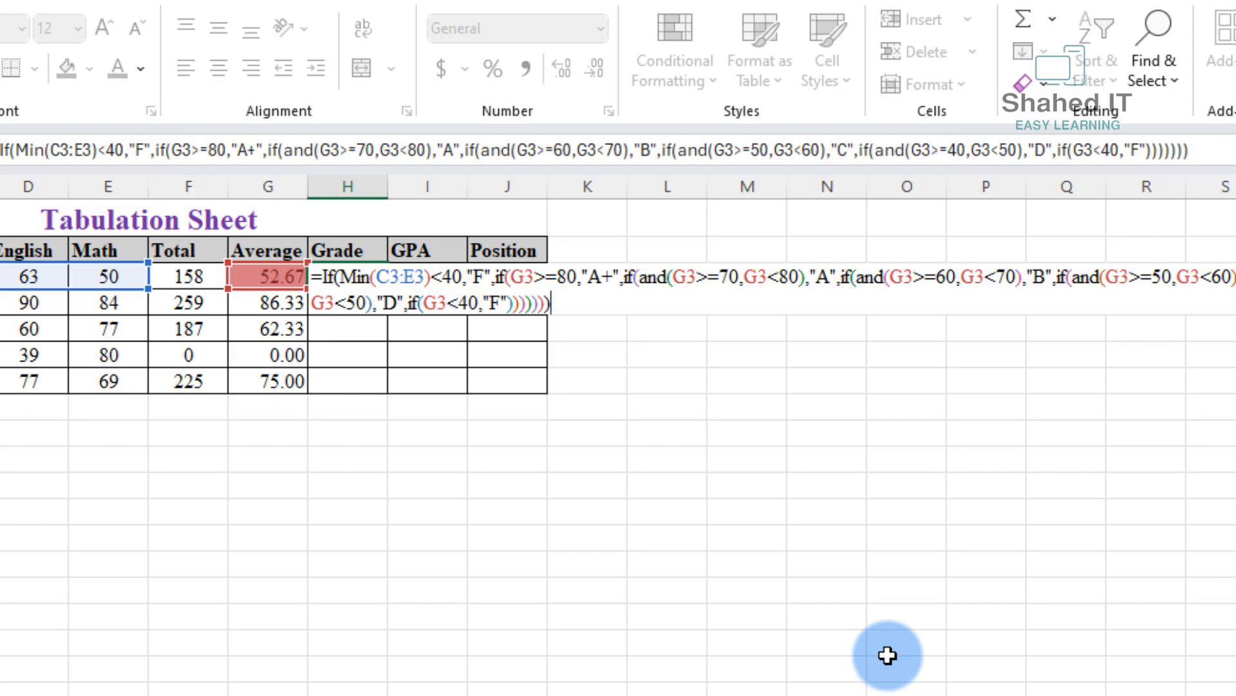
{"action": "key", "text": "Return"}
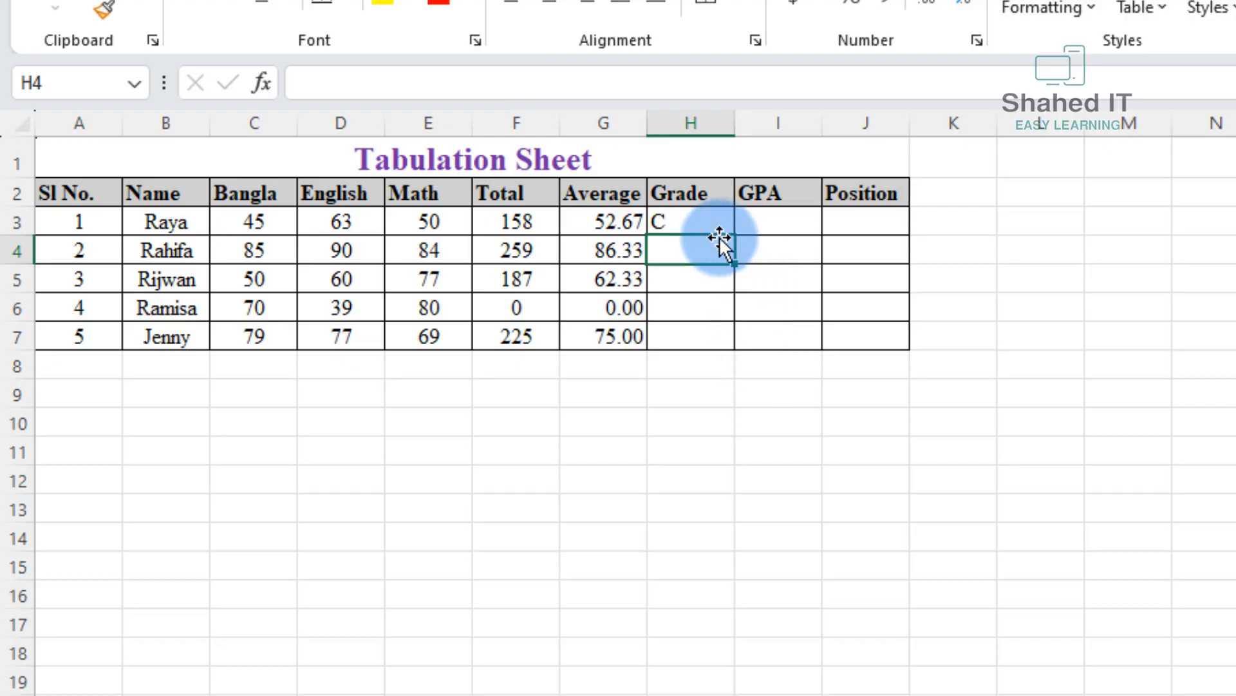
Fill the Grade formula from H3 down to H7 for the remaining students.
{"action": "left_click", "coordinate": [702, 221]}
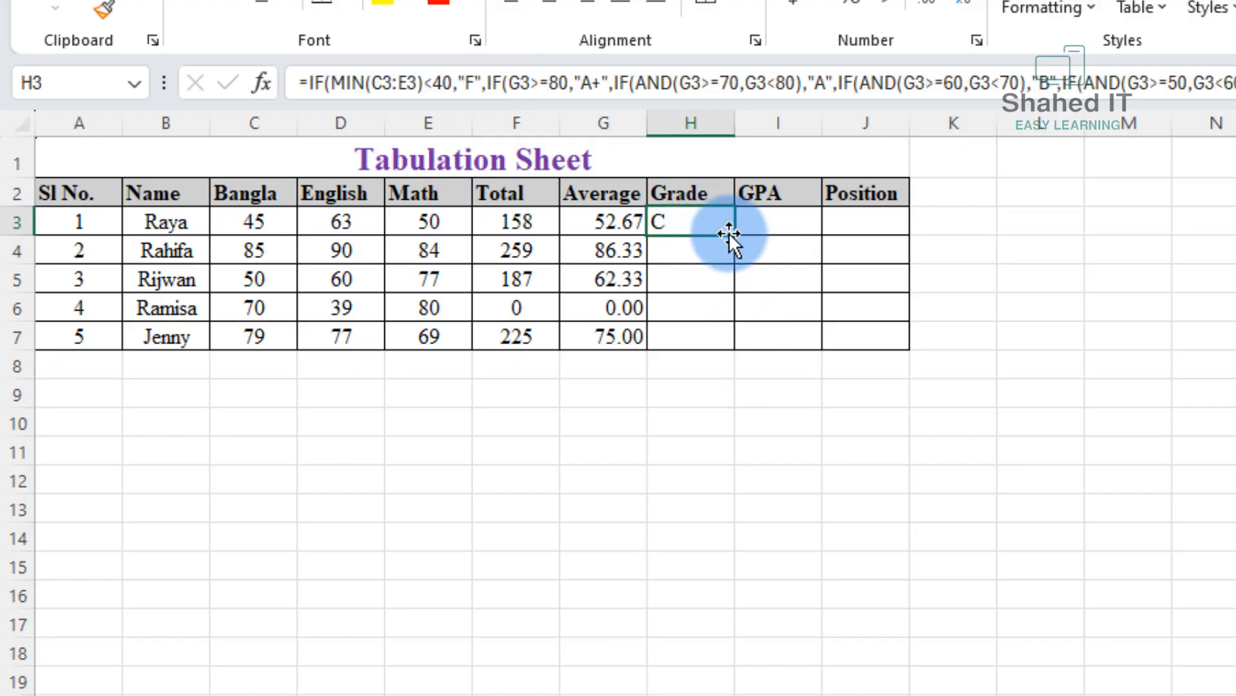
{"action": "left_click_drag", "start_coordinate": [734, 236], "coordinate": [740, 341]}
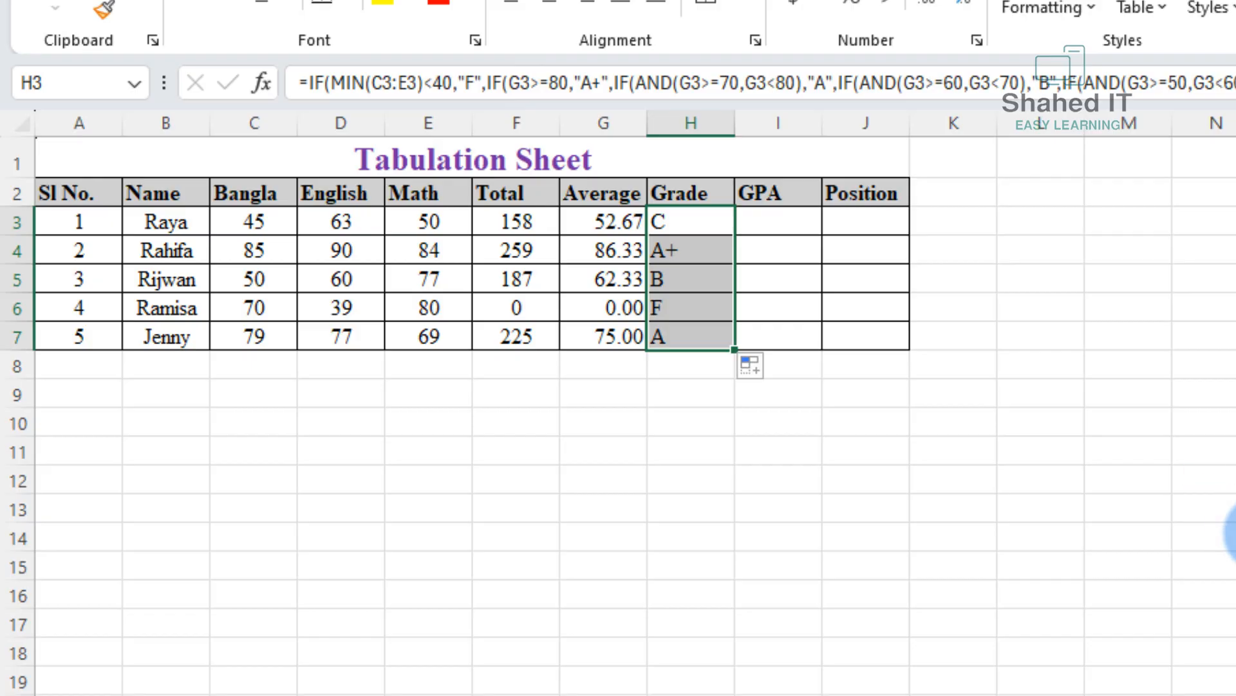
{"action": "left_click", "coordinate": [1234, 566]}
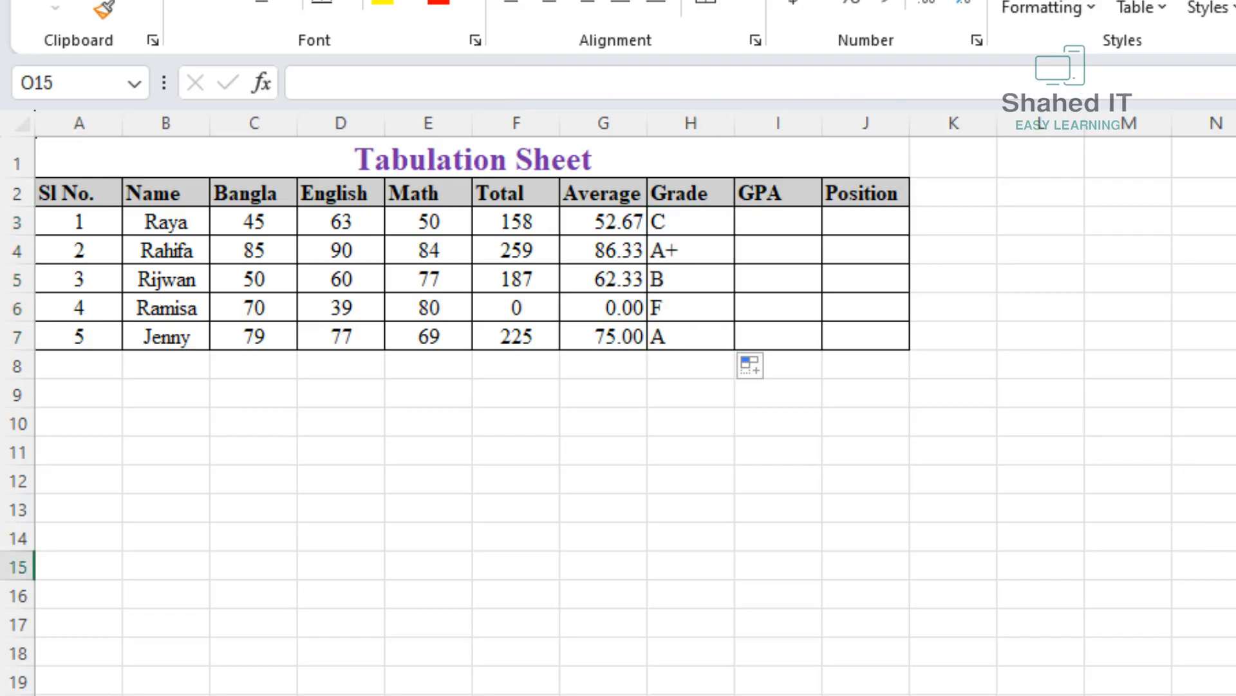
Copy the Grade formula from H3 and paste it into the GPA cell I3.
{"action": "left_click", "coordinate": [696, 223]}
{"action": "right_click", "coordinate": [696, 223]}
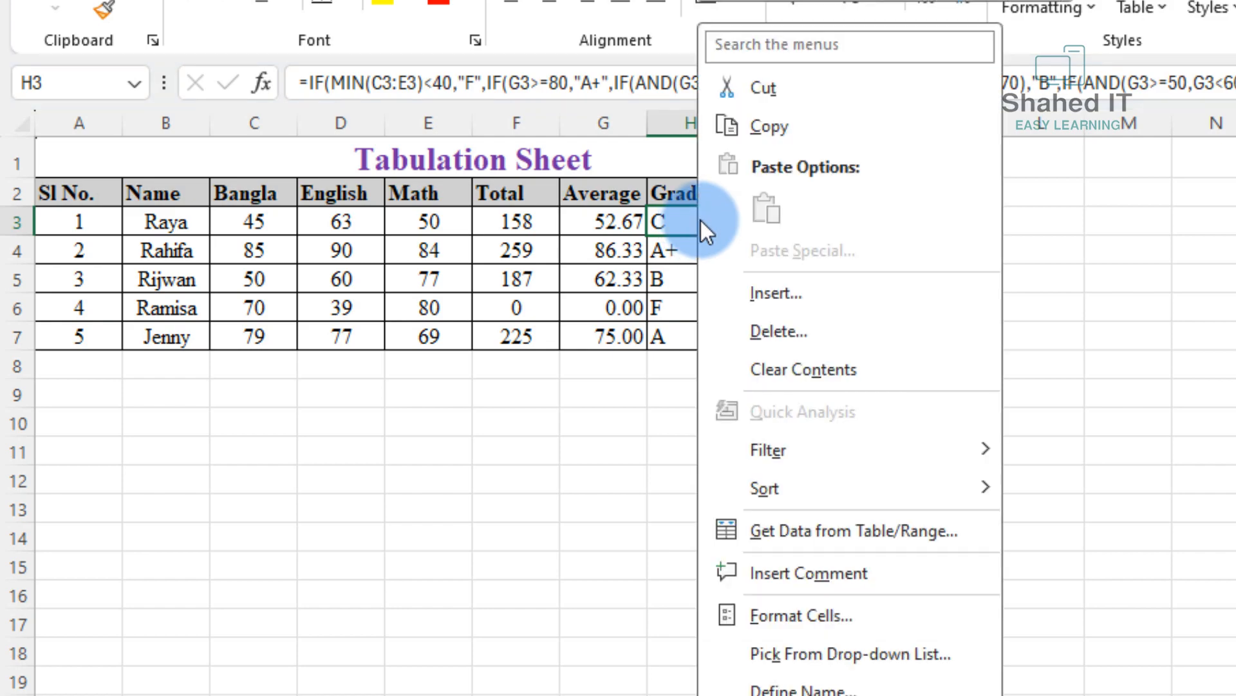
{"action": "left_click", "coordinate": [771, 139]}
{"action": "left_click", "coordinate": [770, 226]}
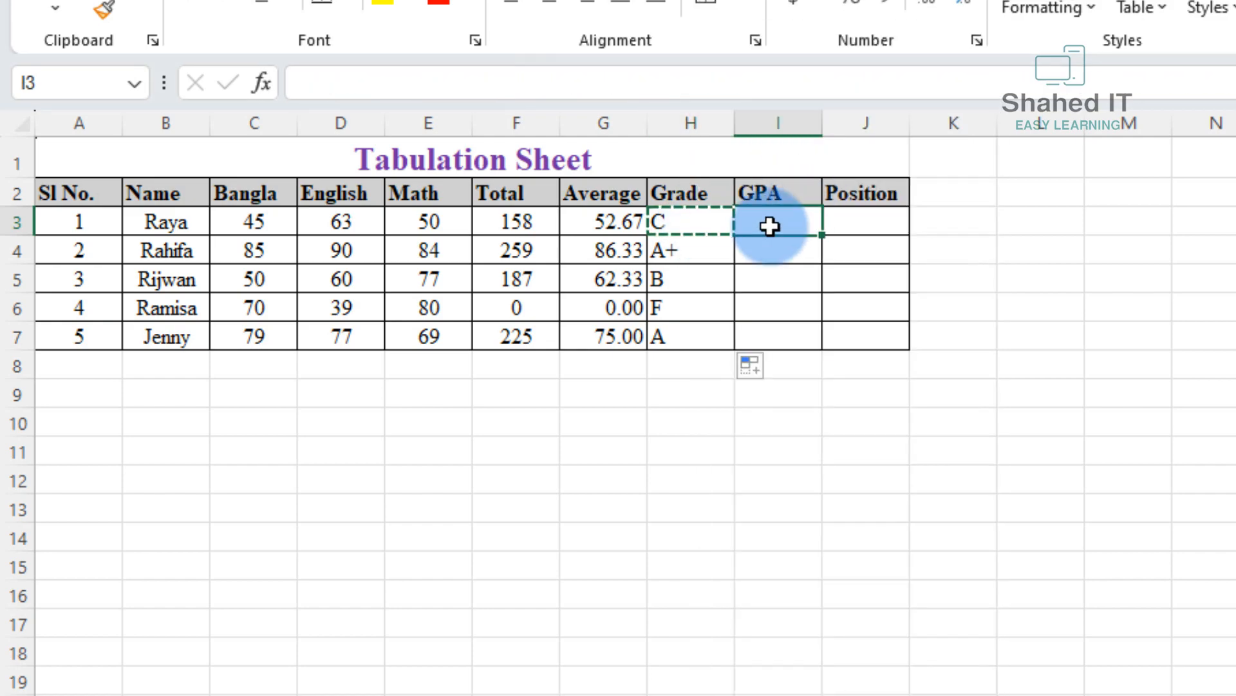
{"action": "right_click", "coordinate": [770, 226]}
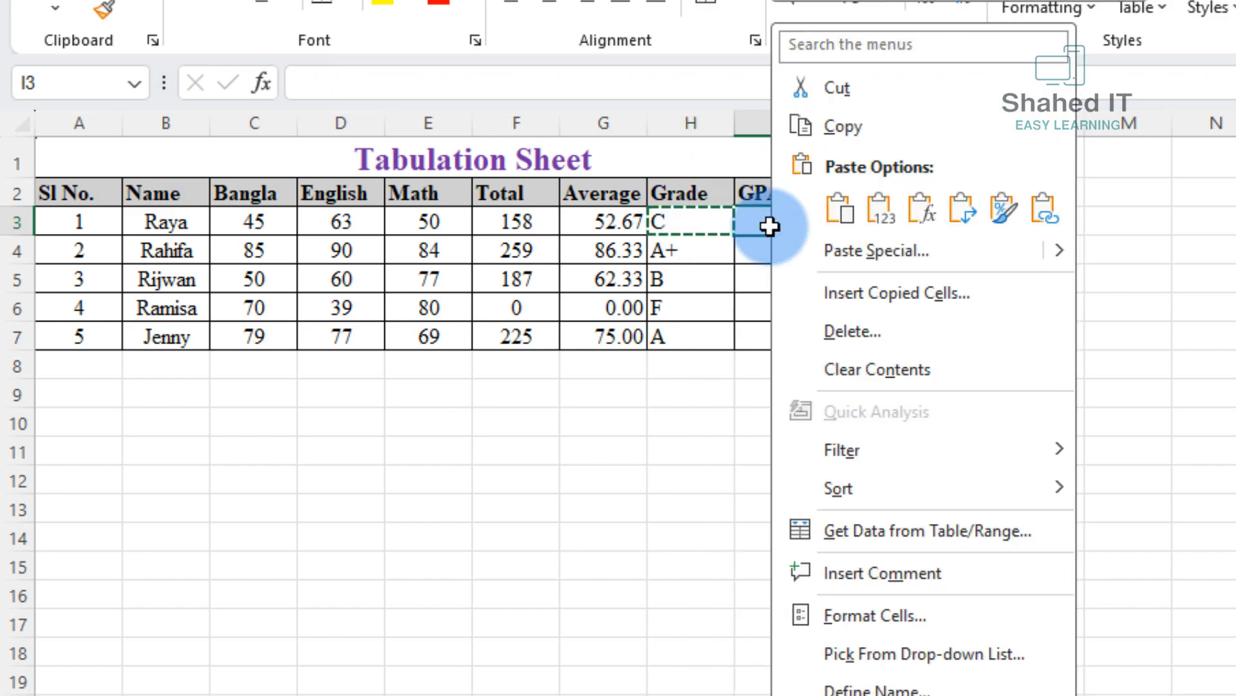
{"action": "left_click", "coordinate": [839, 210]}
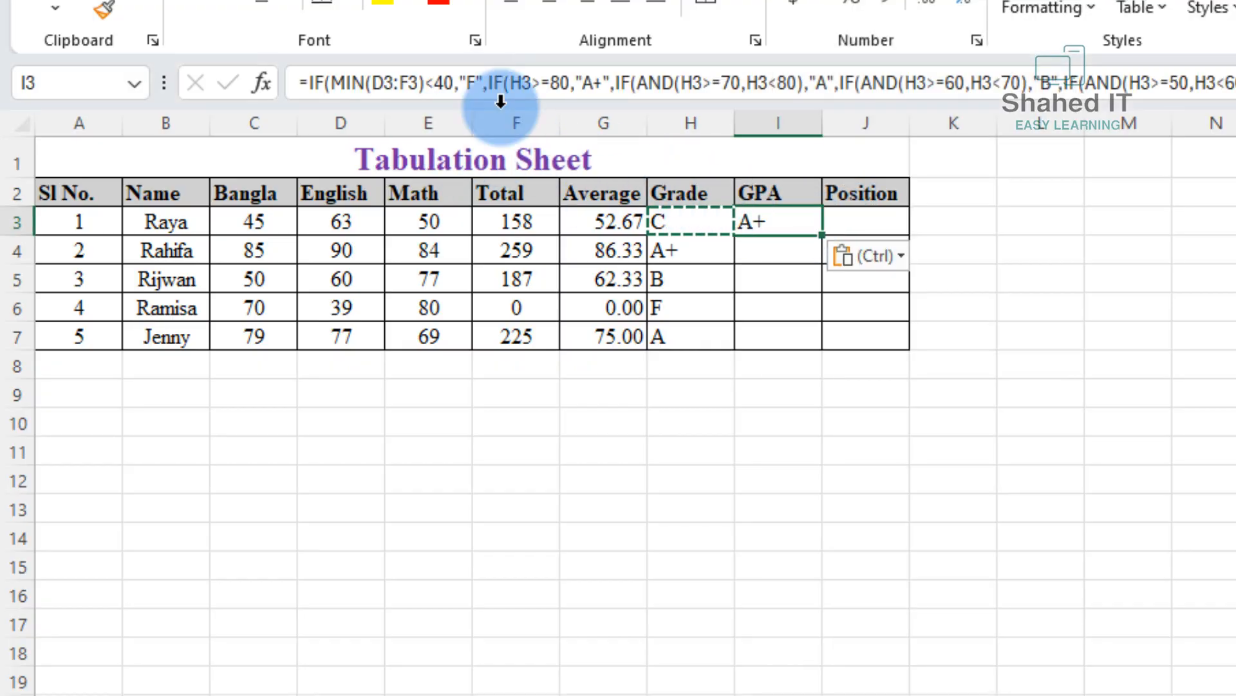
In the I3 formula, change the MIN range to C3:E3 and make the >=80 condition refer to G3.
{"action": "left_click", "coordinate": [420, 82]}
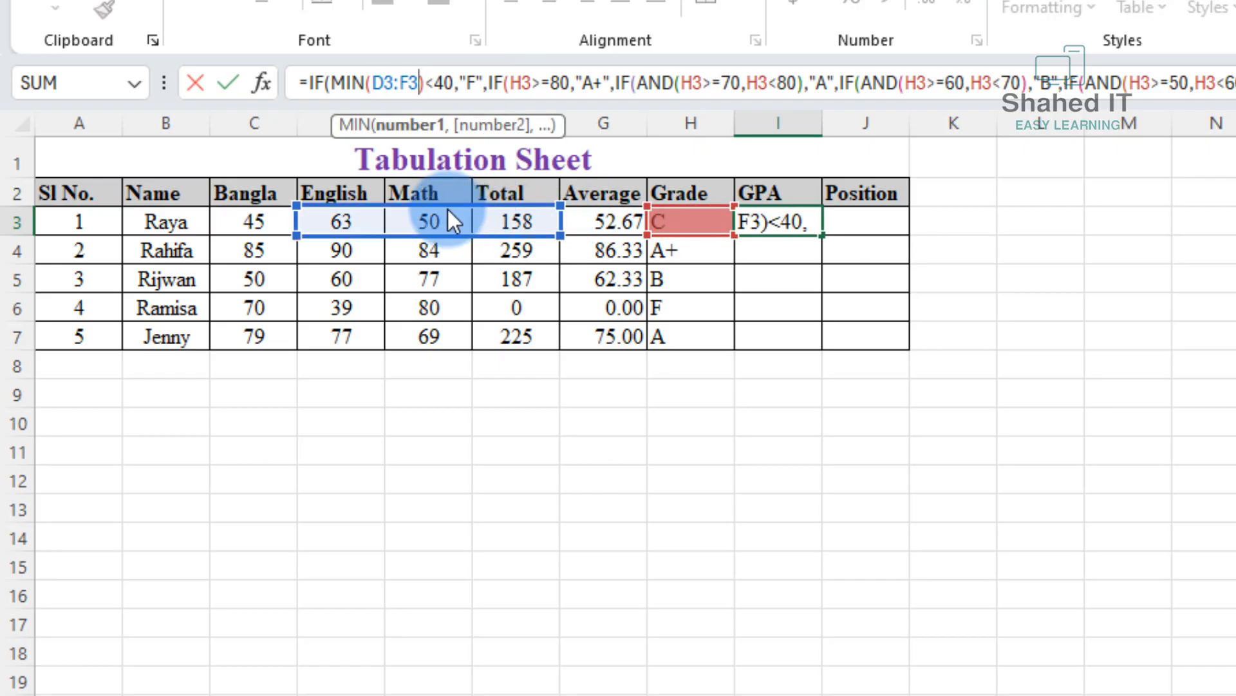
{"action": "left_click_drag", "start_coordinate": [456, 215], "coordinate": [422, 216]}
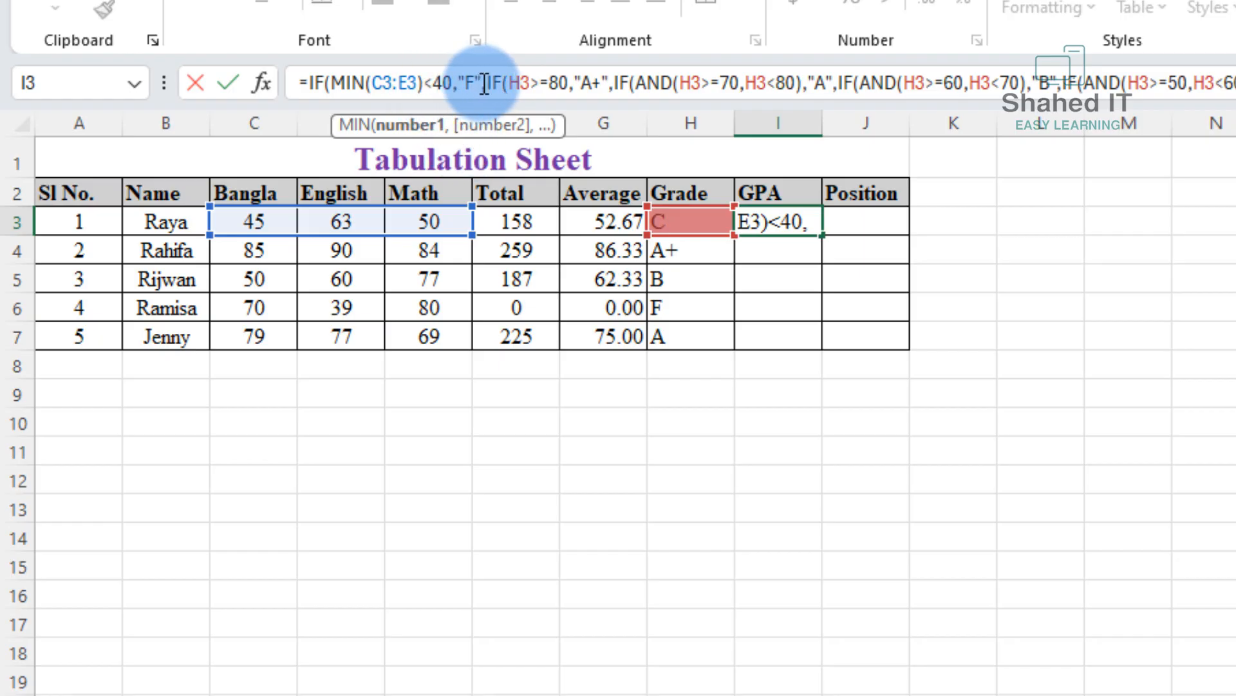
{"action": "left_click", "coordinate": [530, 85]}
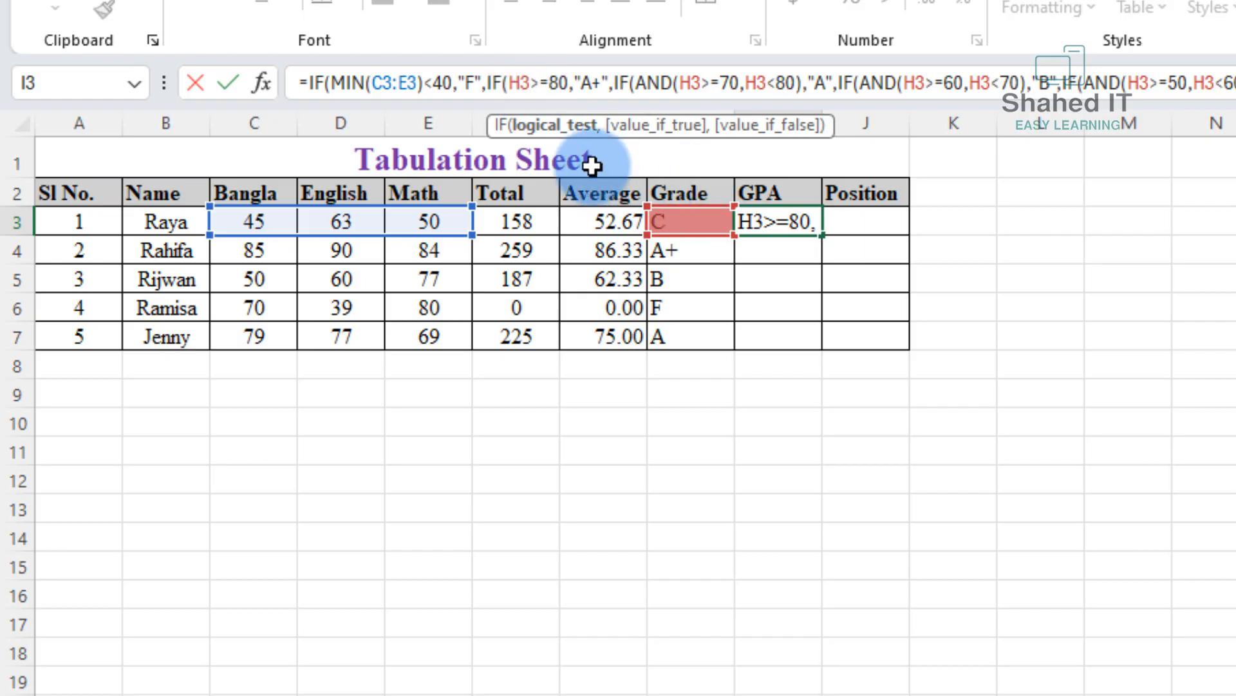
{"action": "left_click", "coordinate": [522, 84]}
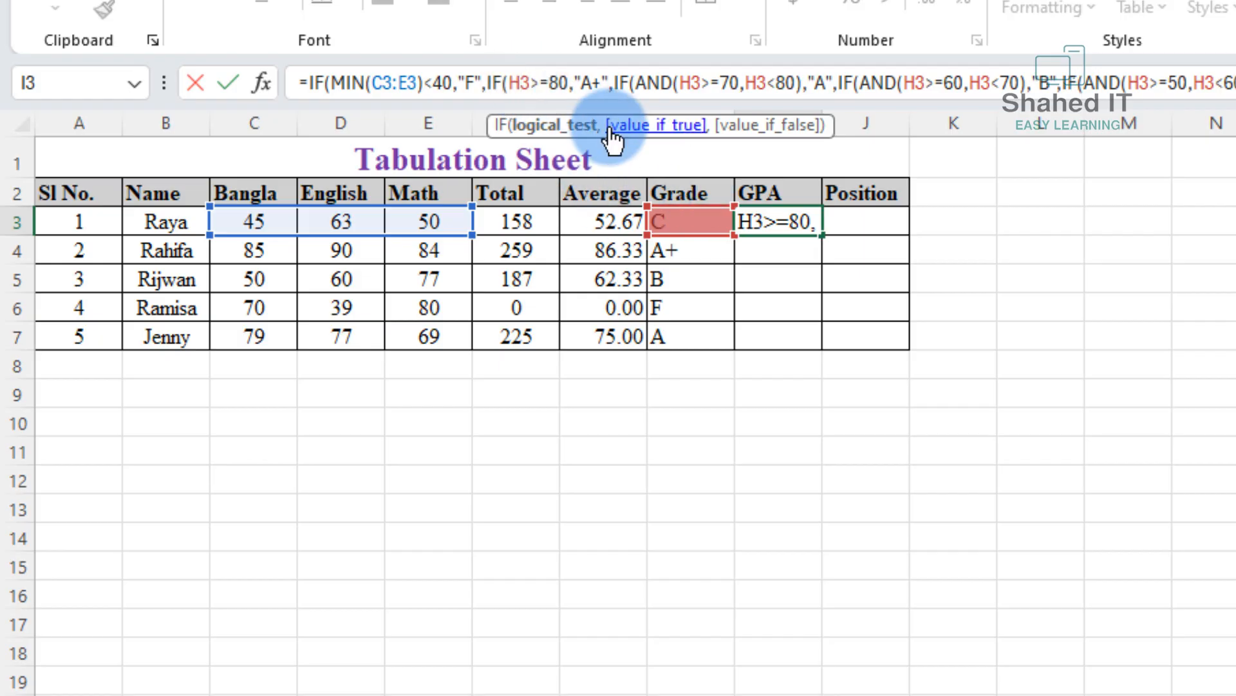
{"action": "key", "text": "Delete"}
{"action": "type", "text": "g"}
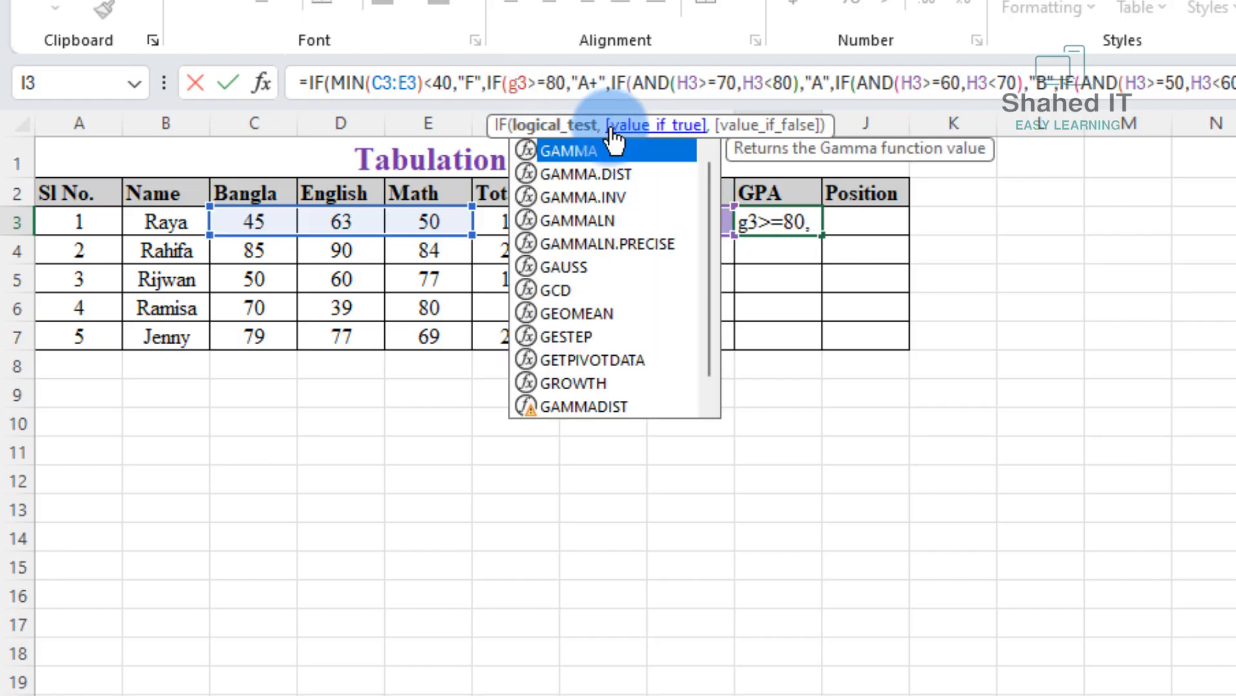
Make both comparisons of the >=70 and <80 condition in the I3 formula refer to G3.
{"action": "left_click", "coordinate": [691, 84]}
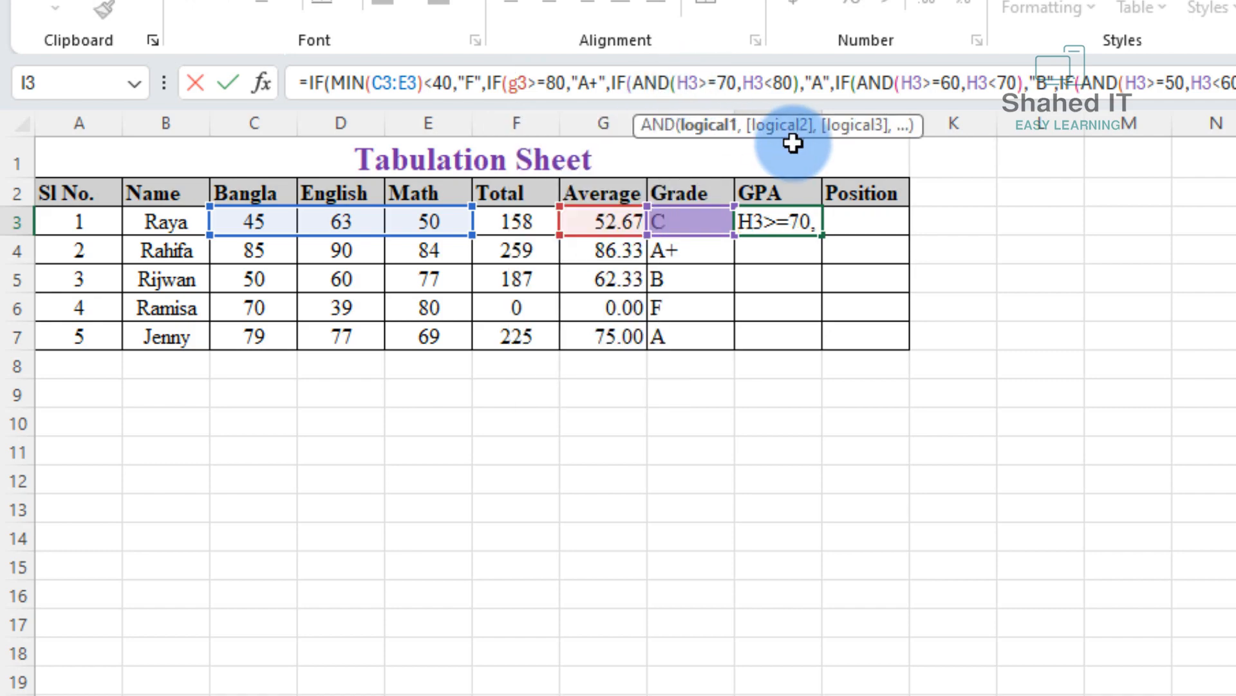
{"action": "key", "text": "BackSpace"}
{"action": "type", "text": "g"}
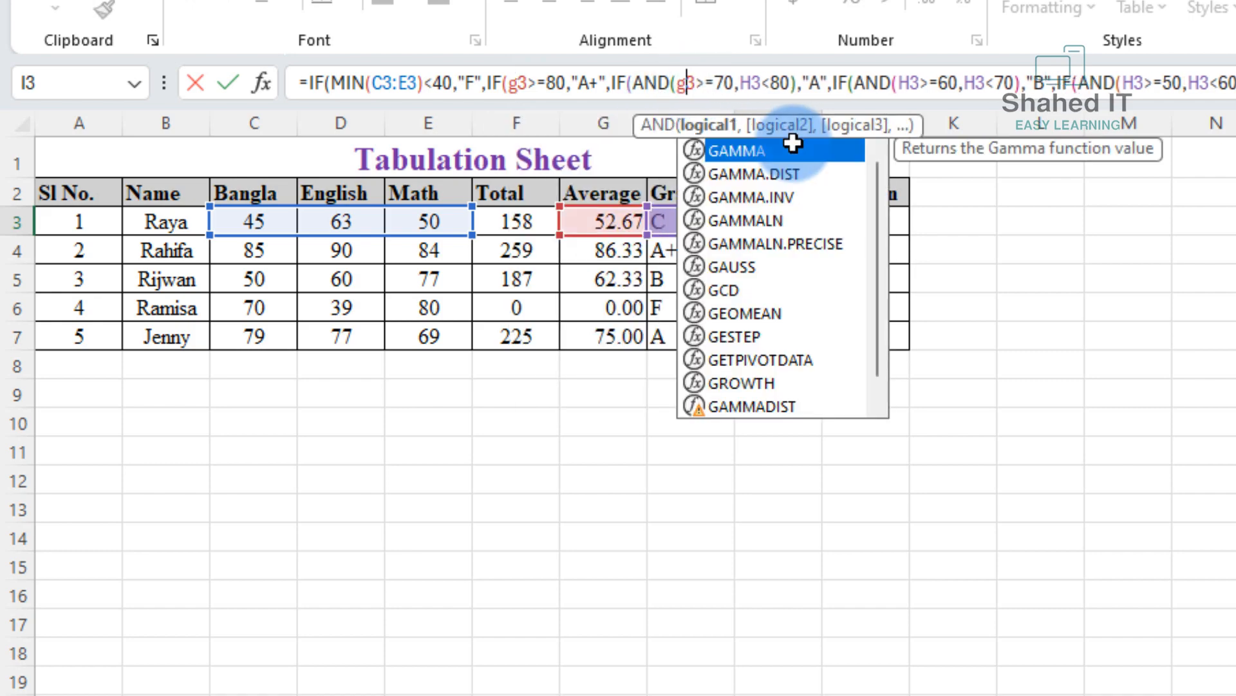
{"action": "left_click", "coordinate": [750, 87]}
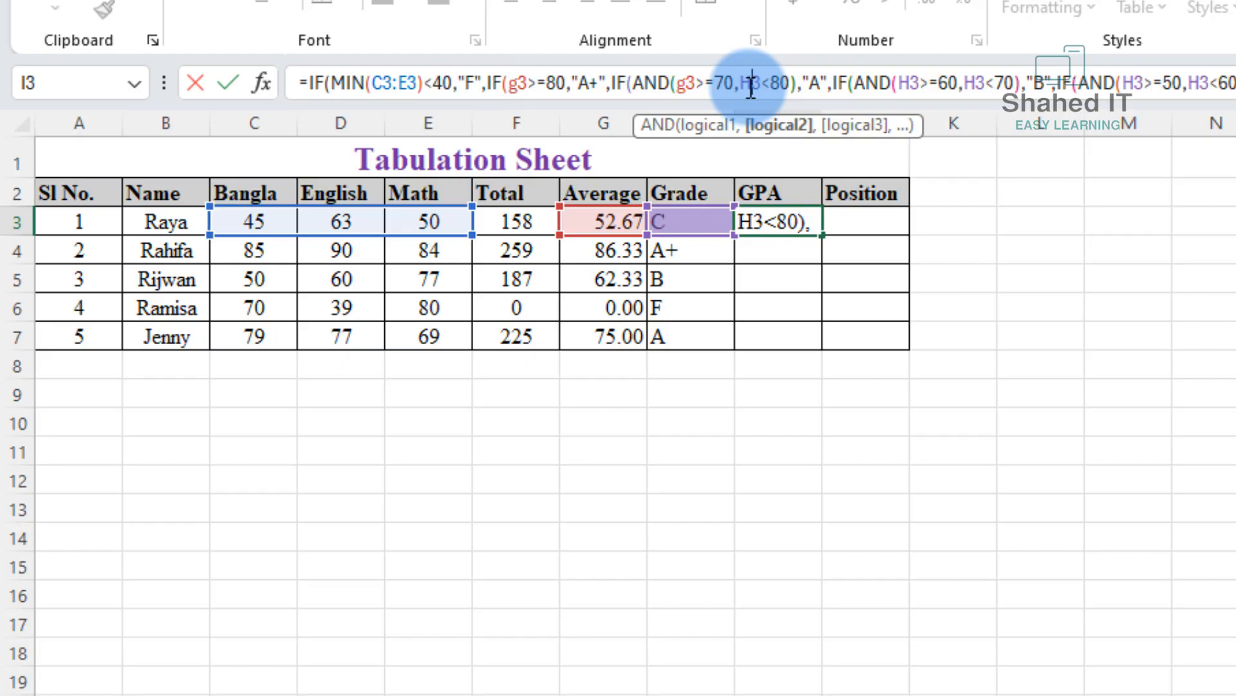
{"action": "key", "text": "BackSpace"}
{"action": "type", "text": "g"}
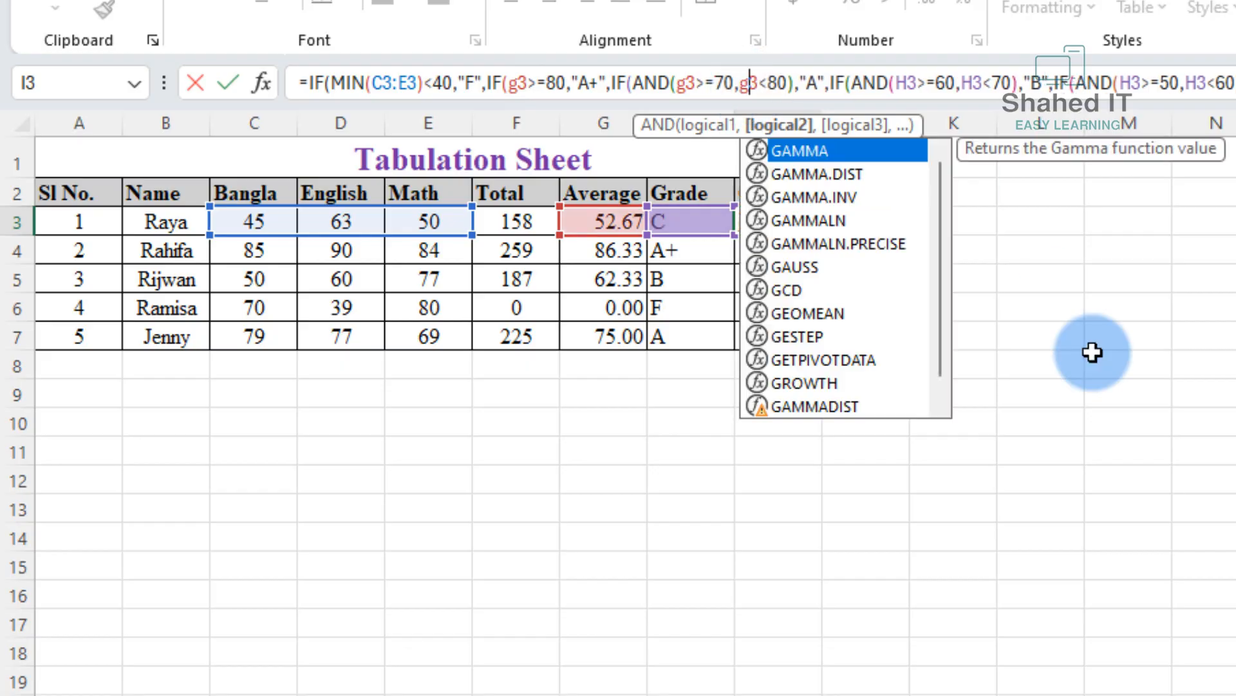
Make both comparisons of the >=60 and <70 condition in the I3 formula refer to G3.
{"action": "left_click", "coordinate": [910, 85]}
{"action": "key", "text": "BackSpace"}
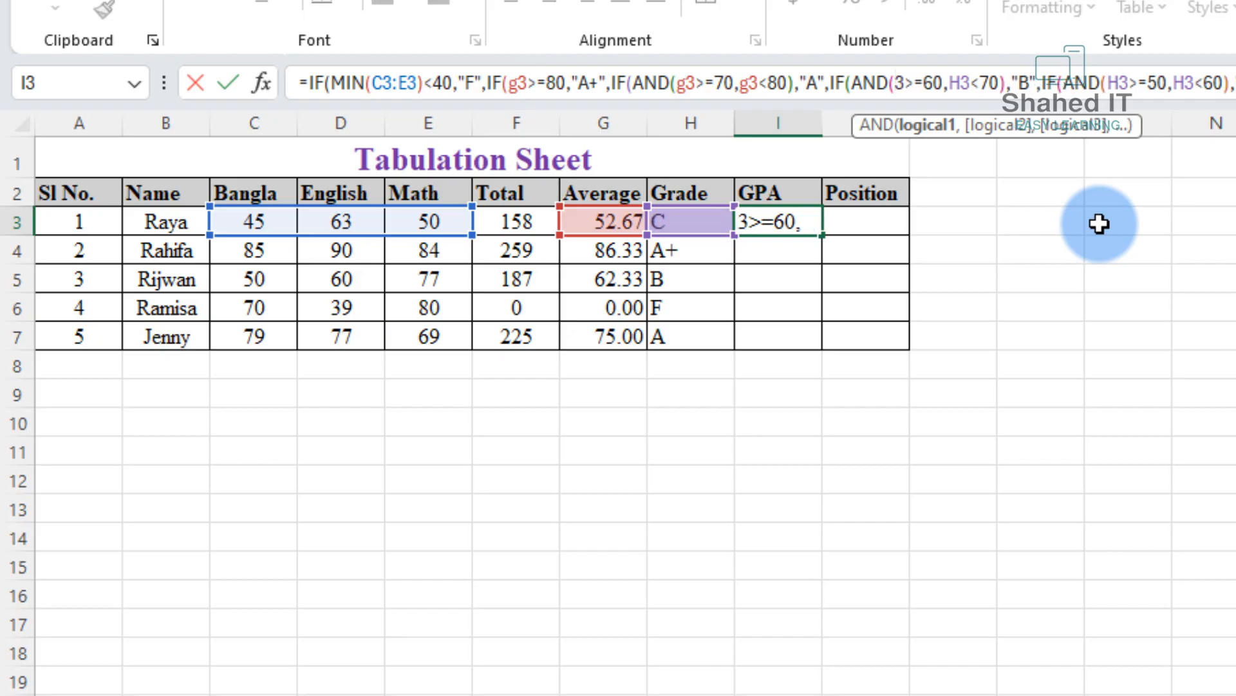
{"action": "type", "text": "g"}
{"action": "left_click", "coordinate": [971, 85]}
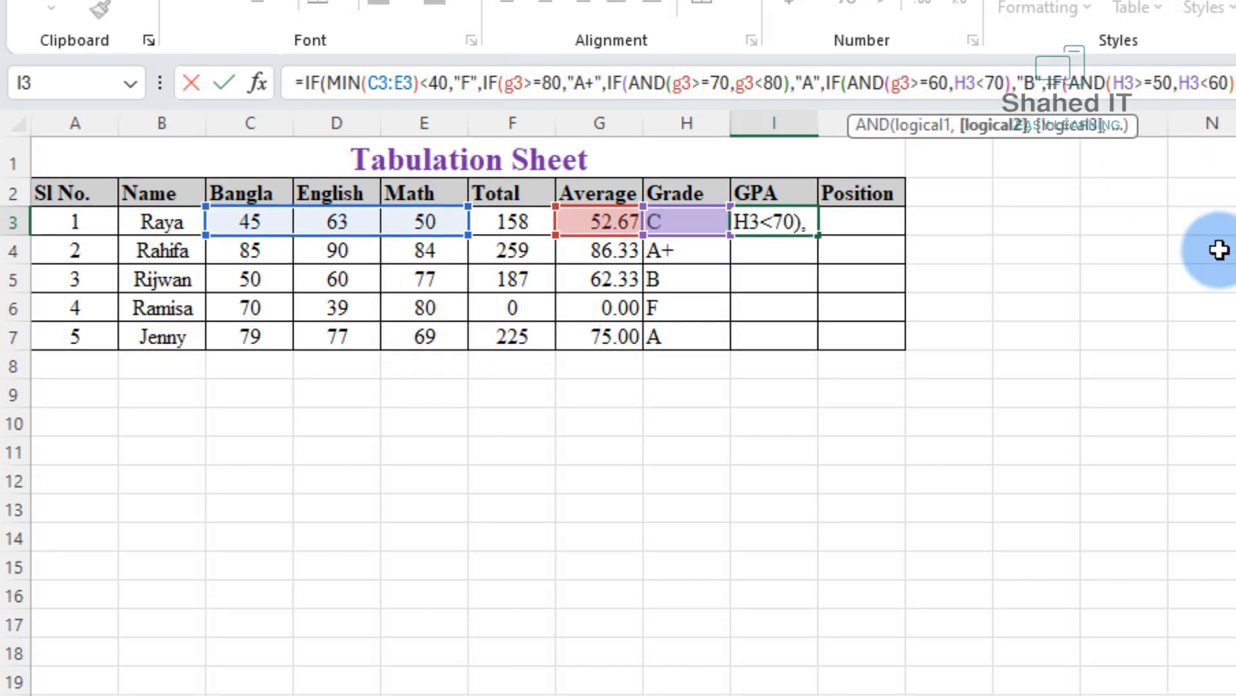
{"action": "key", "text": "BackSpace"}
{"action": "type", "text": "g"}
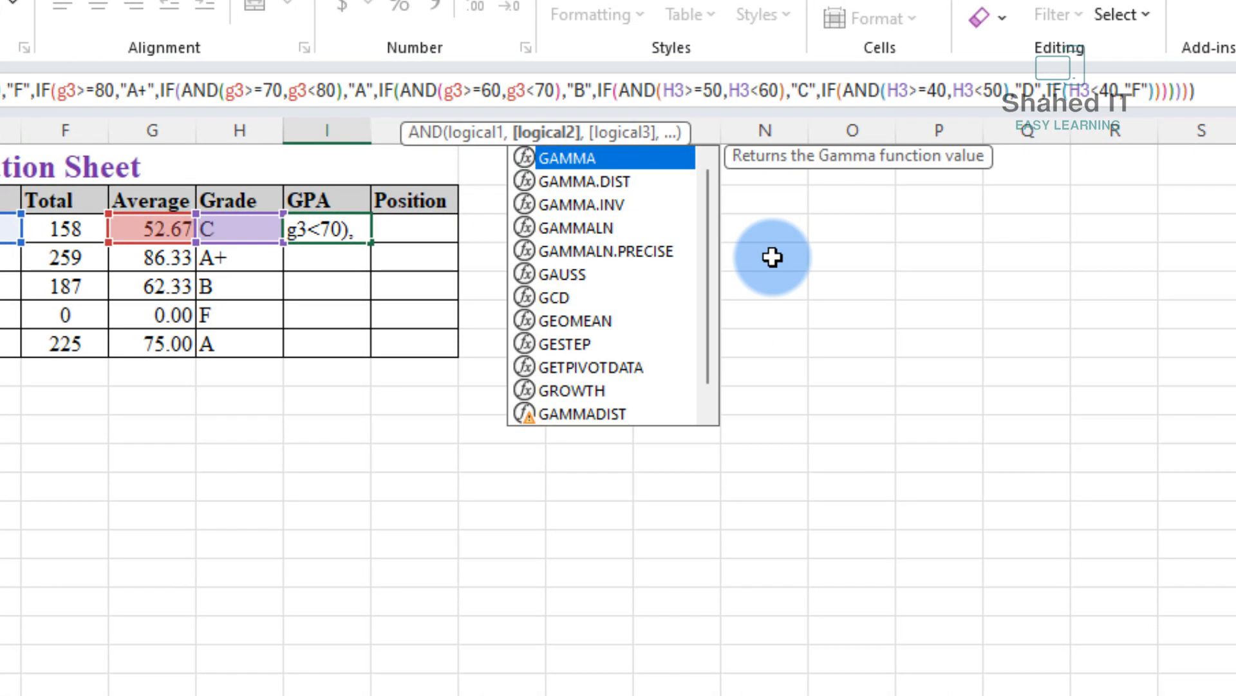
Make both comparisons of the >=50 and <60 condition in the I3 formula refer to G3.
{"action": "left_click", "coordinate": [675, 90]}
{"action": "key", "text": "BackSpace"}
{"action": "type", "text": "g"}
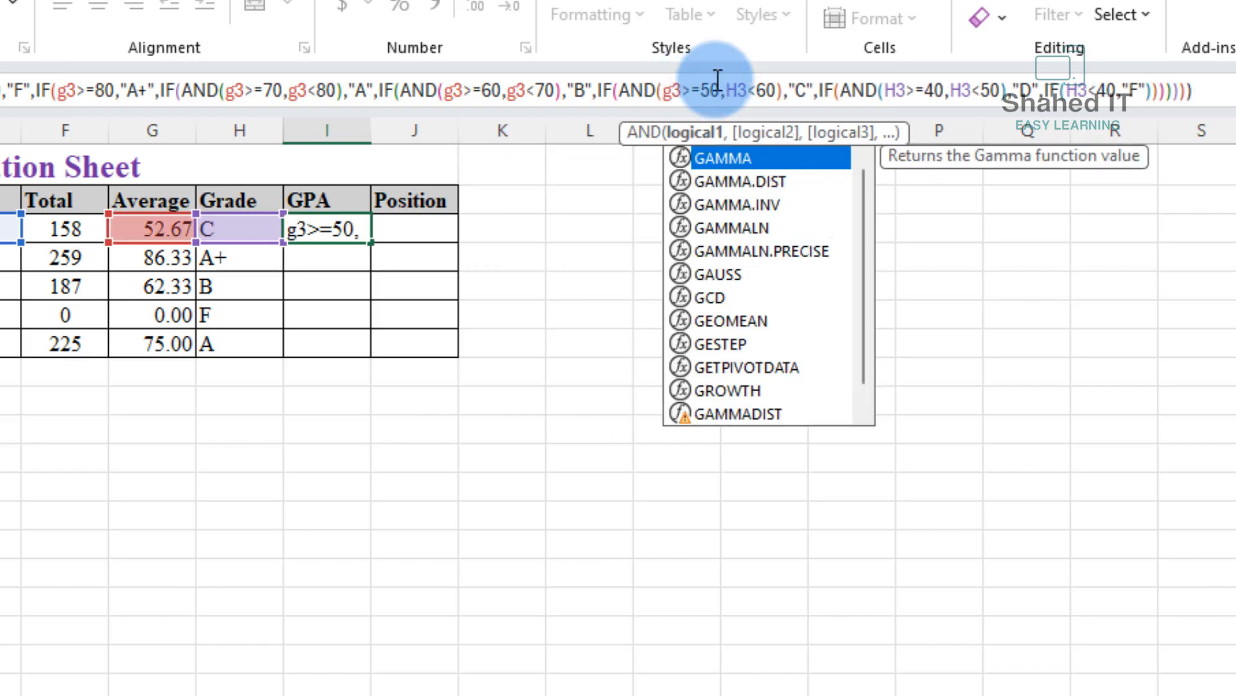
{"action": "left_click", "coordinate": [738, 90]}
{"action": "key", "text": "BackSpace"}
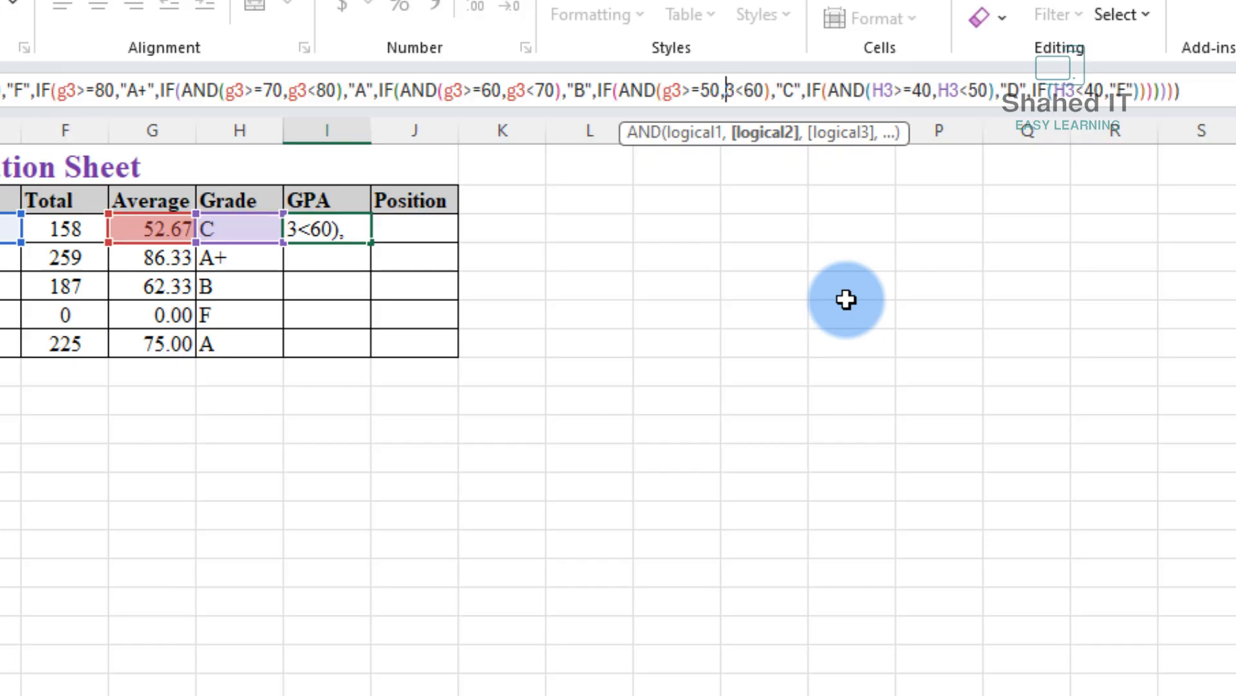
{"action": "type", "text": "g"}
Make both comparisons of the >=40 and <50 condition in the I3 formula refer to G3.
{"action": "left_click", "coordinate": [893, 91]}
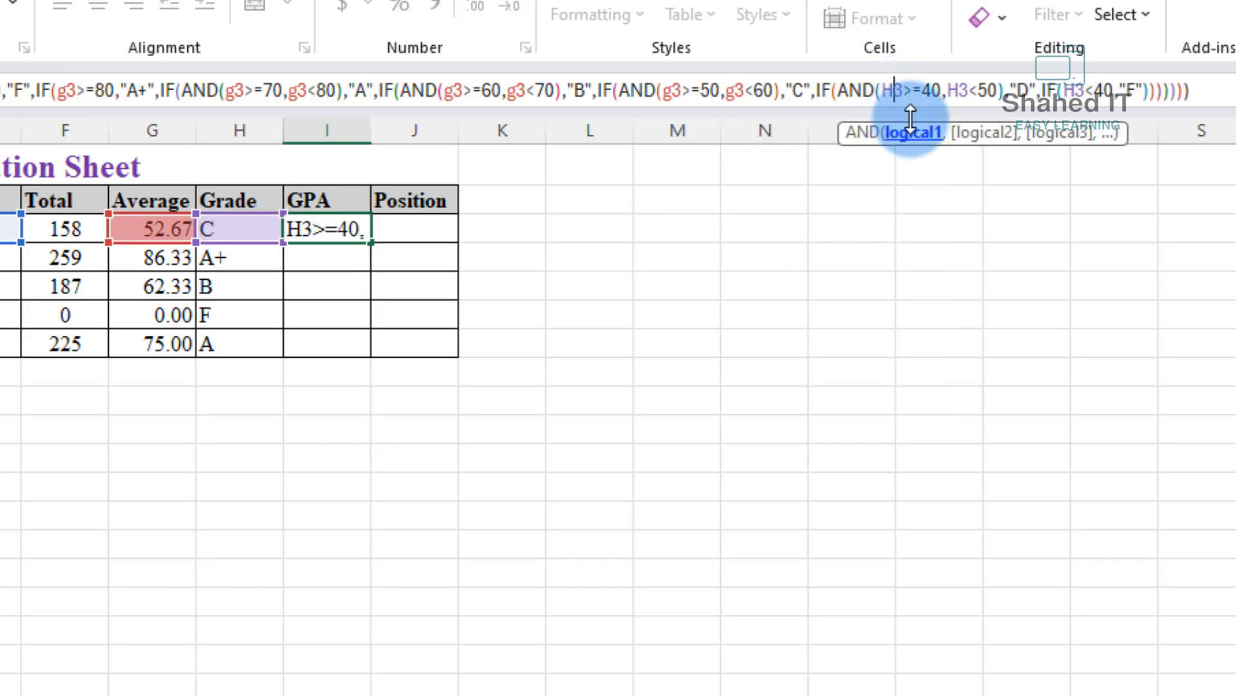
{"action": "key", "text": "BackSpace"}
{"action": "type", "text": "g"}
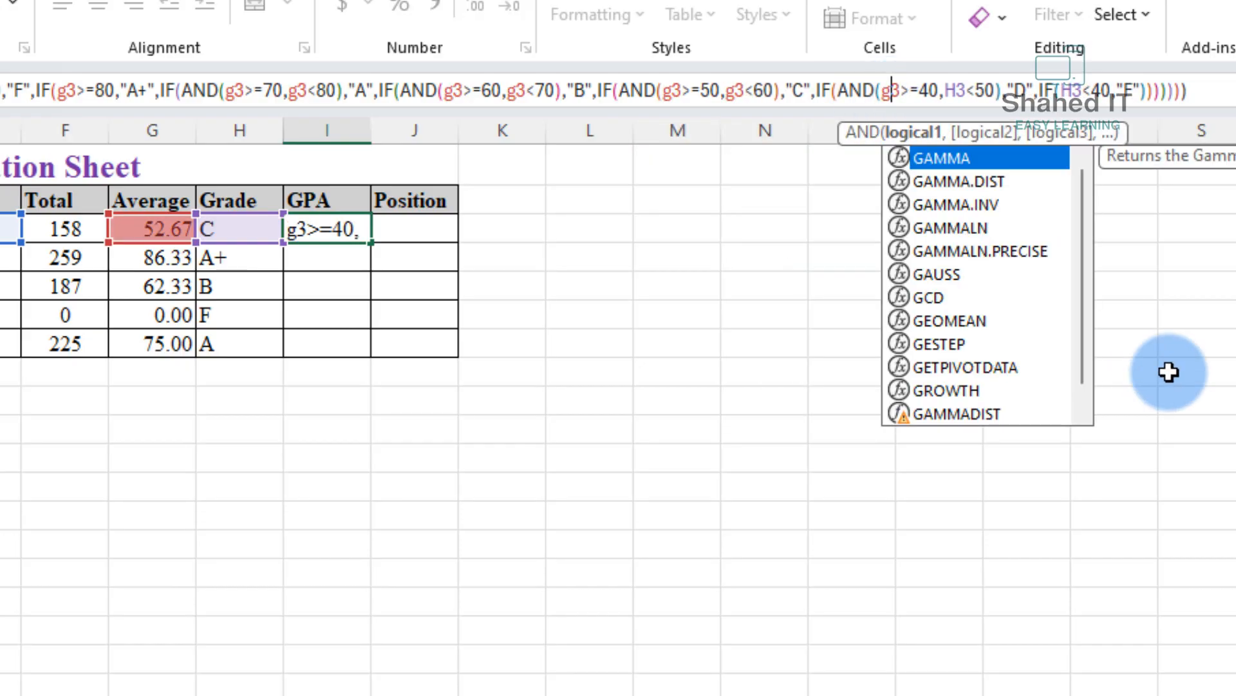
{"action": "left_click", "coordinate": [951, 90]}
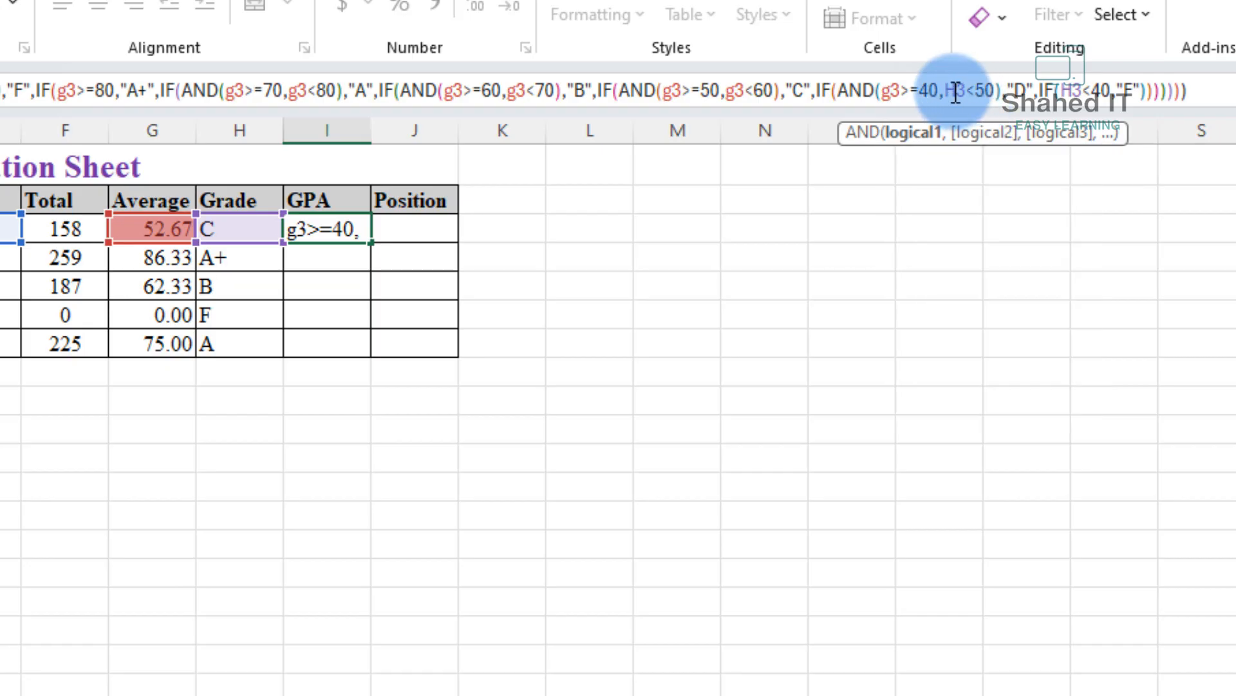
{"action": "key", "text": "BackSpace"}
{"action": "type", "text": "g"}
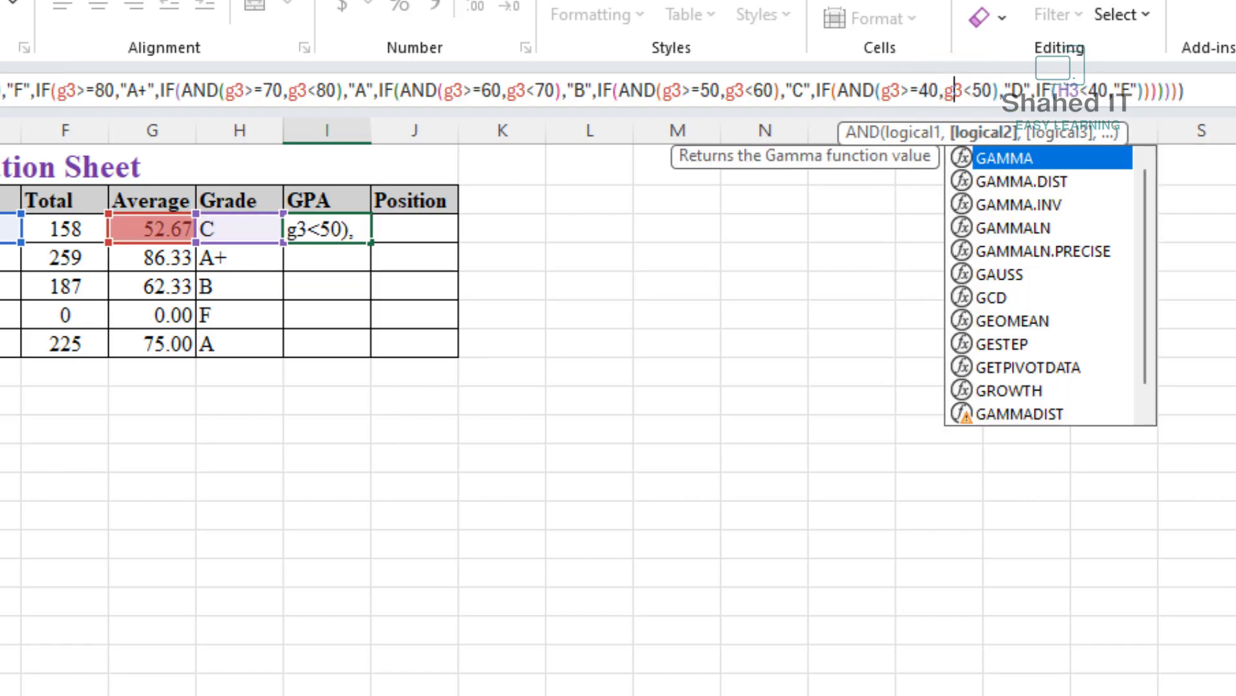
Make the last nested IF condition (<40) in the I3 formula refer to G3.
{"action": "left_click", "coordinate": [1070, 90]}
{"action": "key", "text": "BackSpace"}
{"action": "type", "text": "g"}
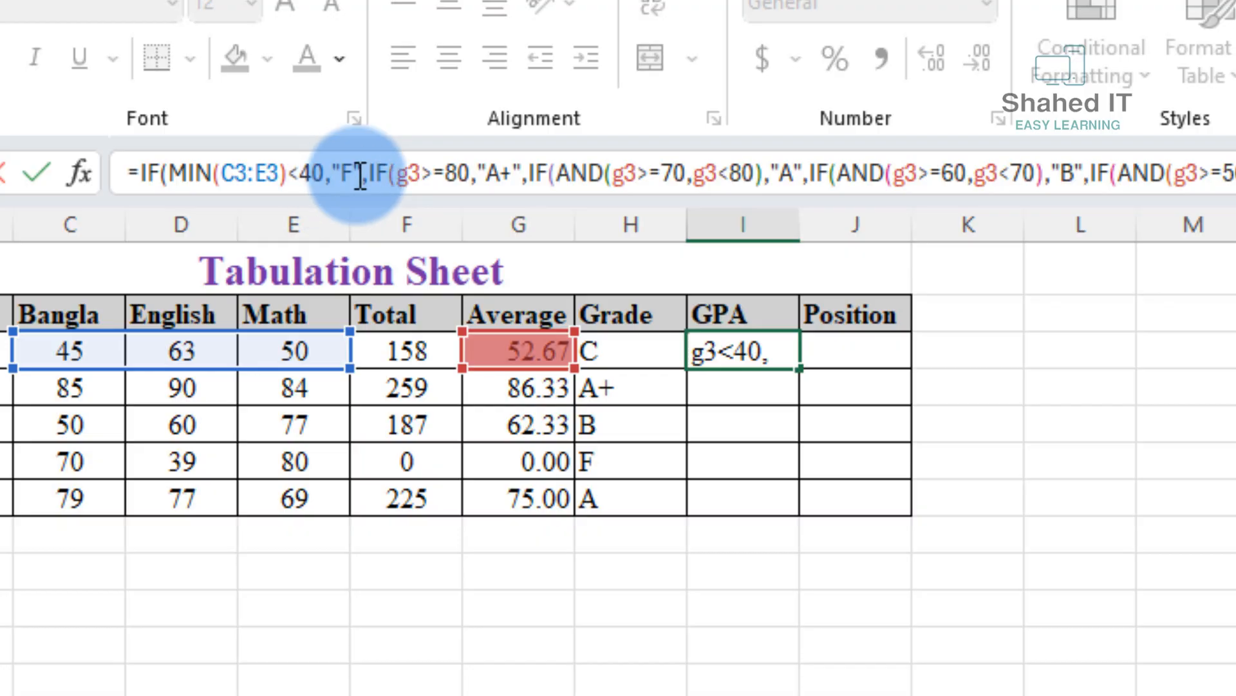
Set the result of the MIN(C3:E3)<40 condition in the I3 GPA formula to 0.
{"action": "left_click", "coordinate": [353, 173]}
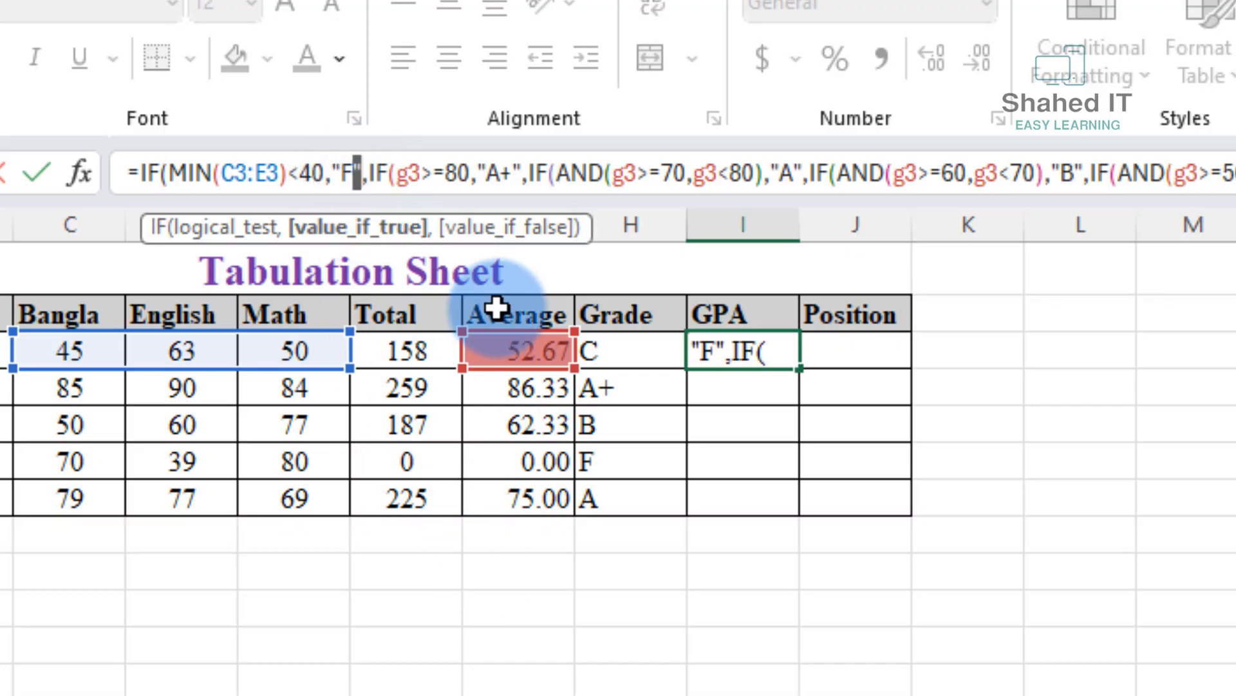
{"action": "key", "text": "Delete"}
{"action": "key", "text": "BackSpace"}
{"action": "key", "text": "BackSpace"}
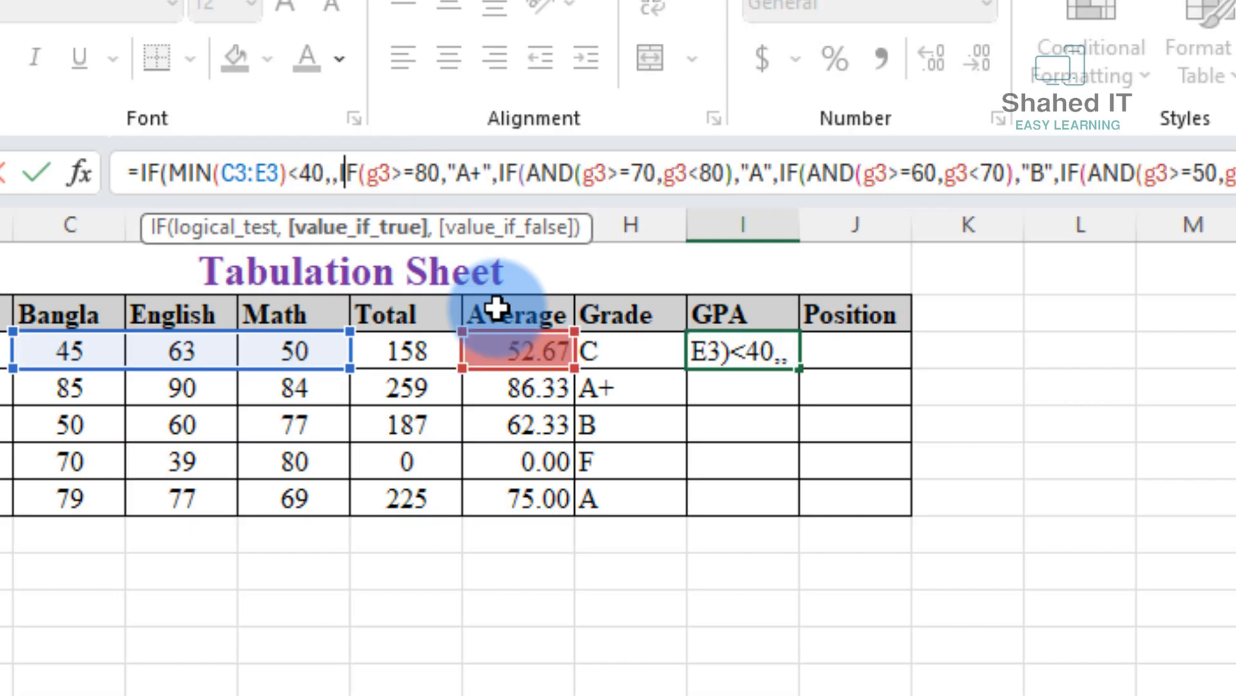
{"action": "type", "text": "0"}
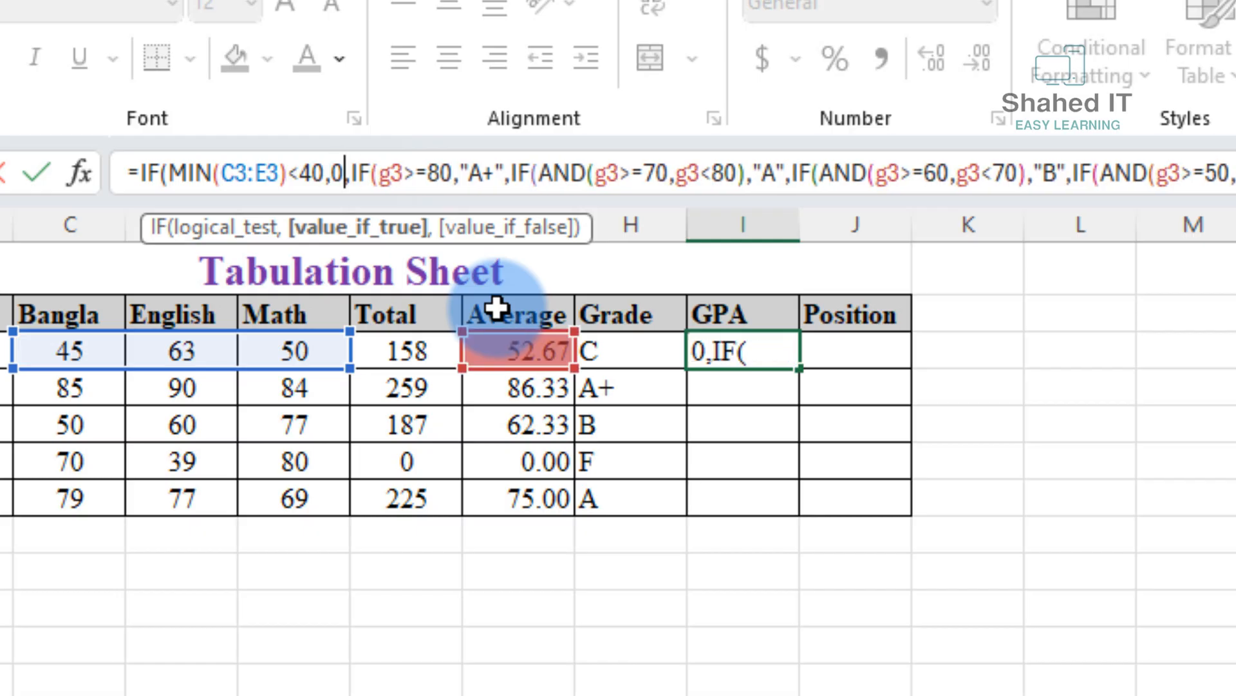
Set the result of the G3>=80 condition in the I3 GPA formula to 4.
{"action": "left_click", "coordinate": [502, 172]}
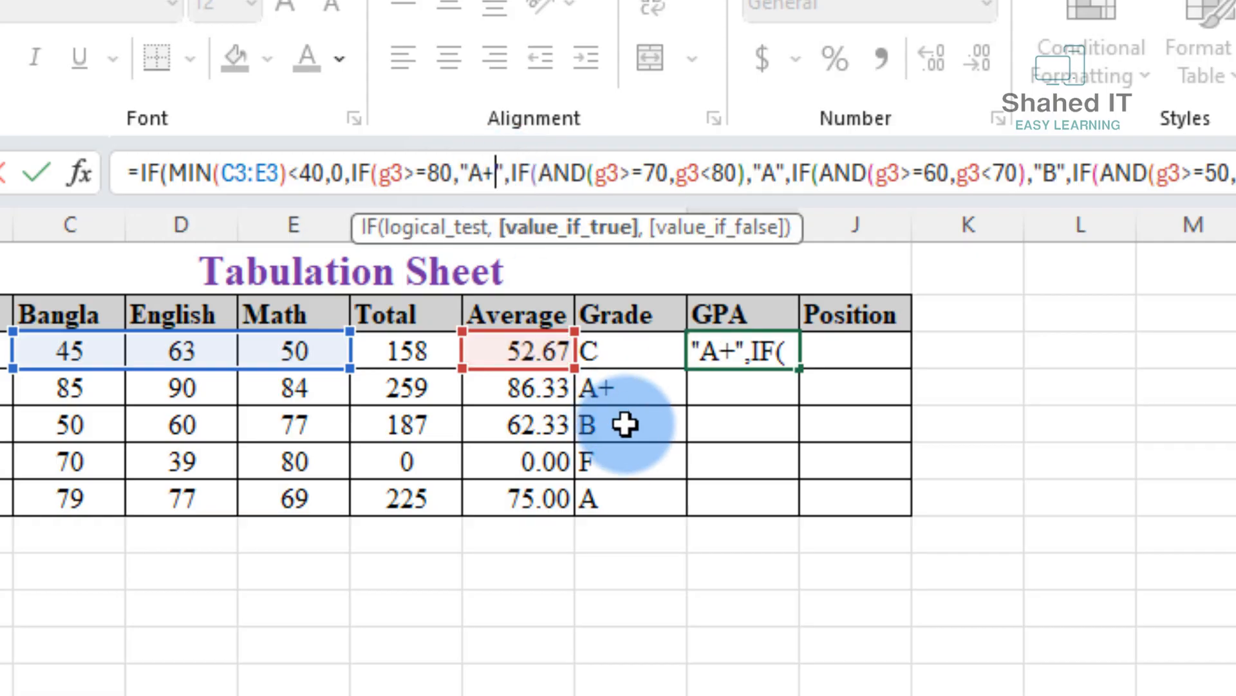
{"action": "key", "text": "BackSpace"}
{"action": "key", "text": "BackSpace"}
{"action": "key", "text": "Delete"}
{"action": "key", "text": "BackSpace"}
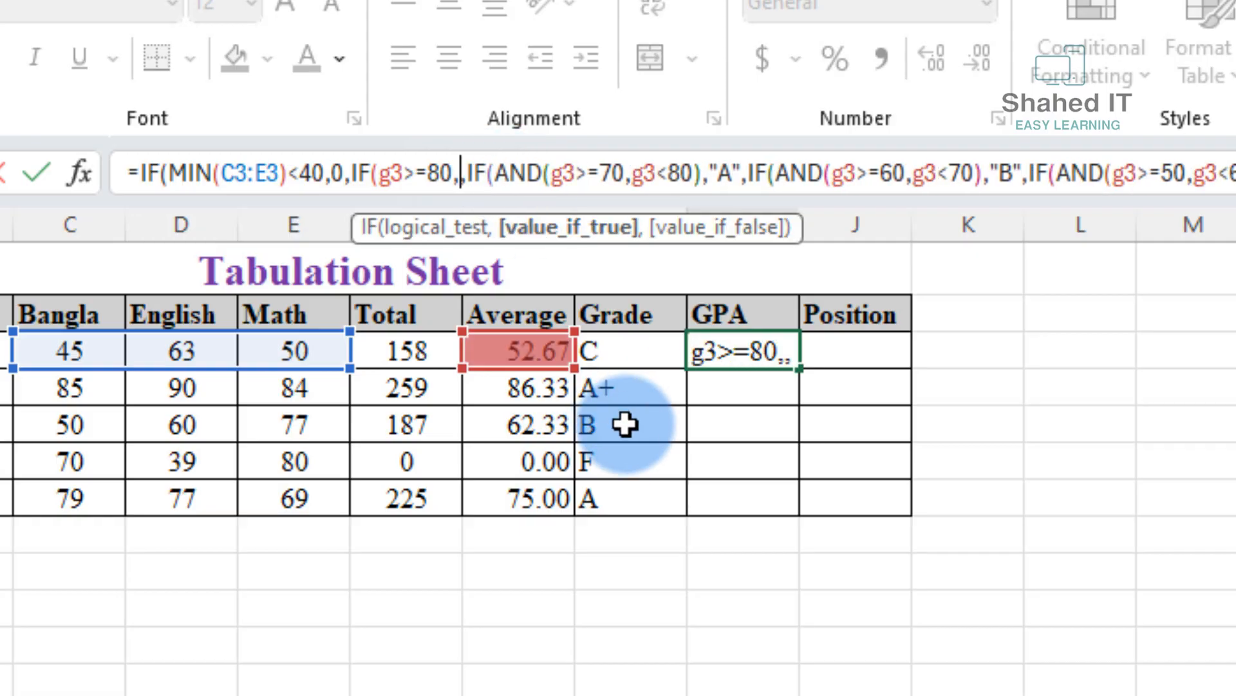
{"action": "type", "text": "4"}
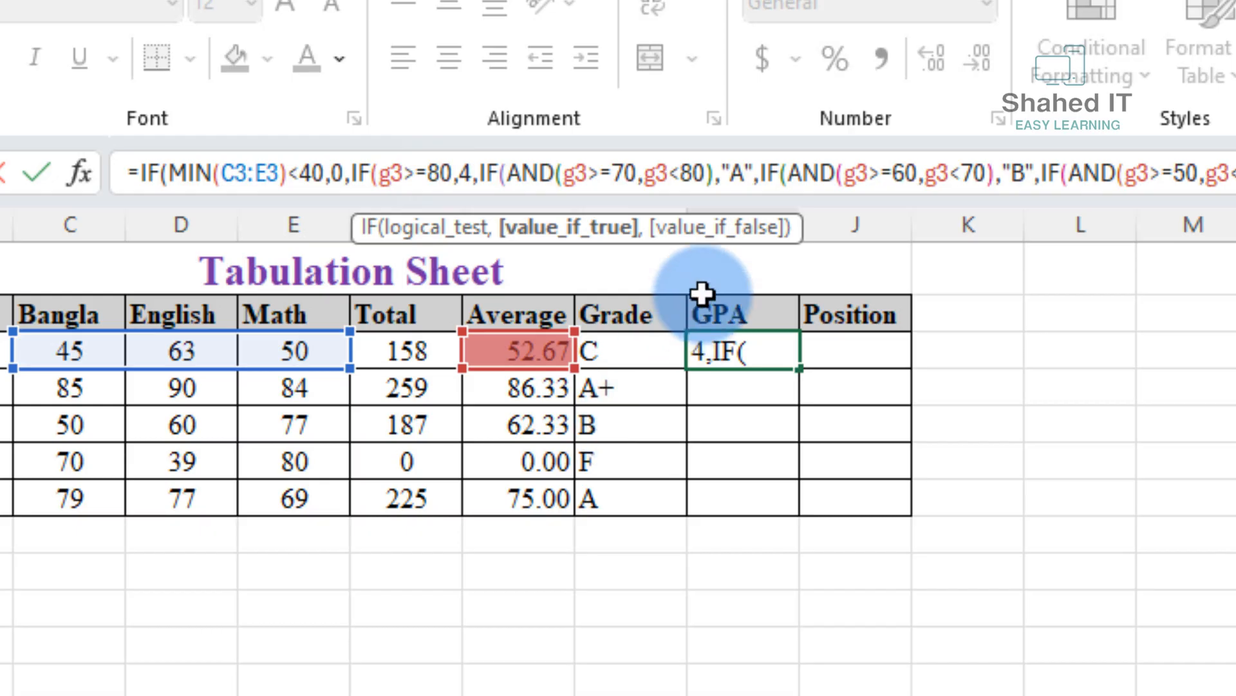
In the I3 GPA formula, set the result of the 70-to-80 condition to 3.5 and the 60-to-70 condition to 3.
{"action": "left_click_drag", "start_coordinate": [751, 173], "coordinate": [721, 173]}
{"action": "type", "text": "3.5"}
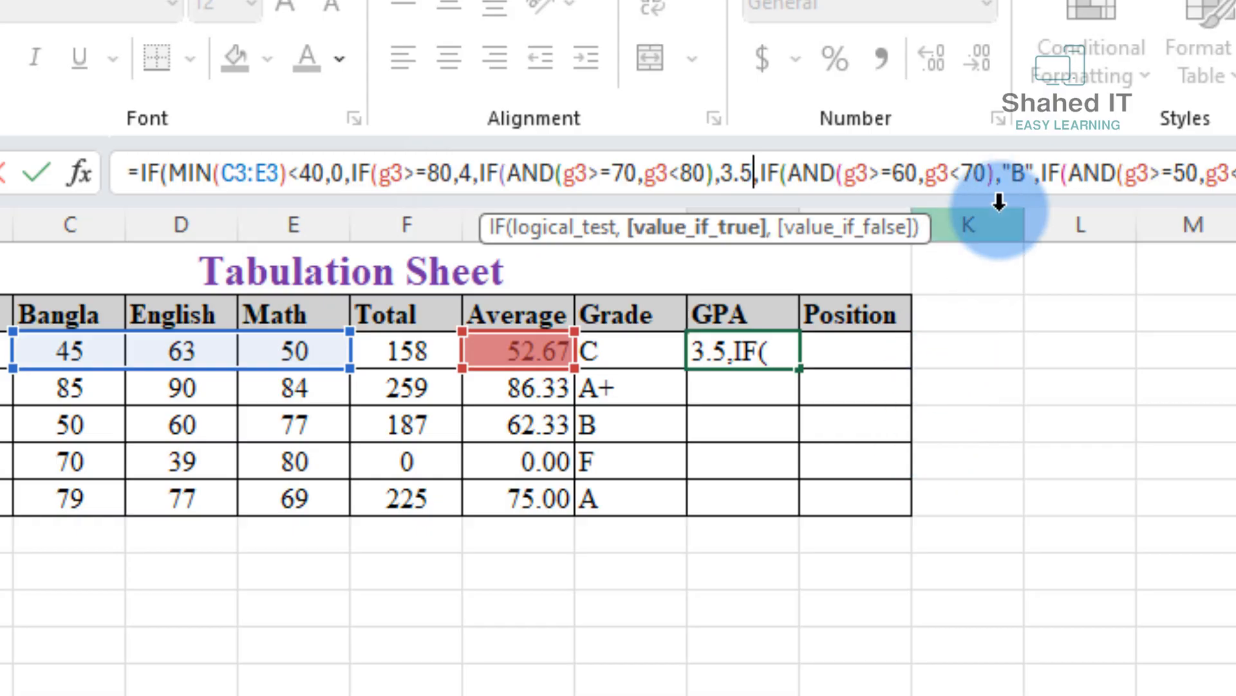
{"action": "left_click", "coordinate": [1033, 173]}
{"action": "key", "text": "BackSpace"}
{"action": "key", "text": "BackSpace"}
{"action": "key", "text": "BackSpace"}
{"action": "type", "text": "3"}
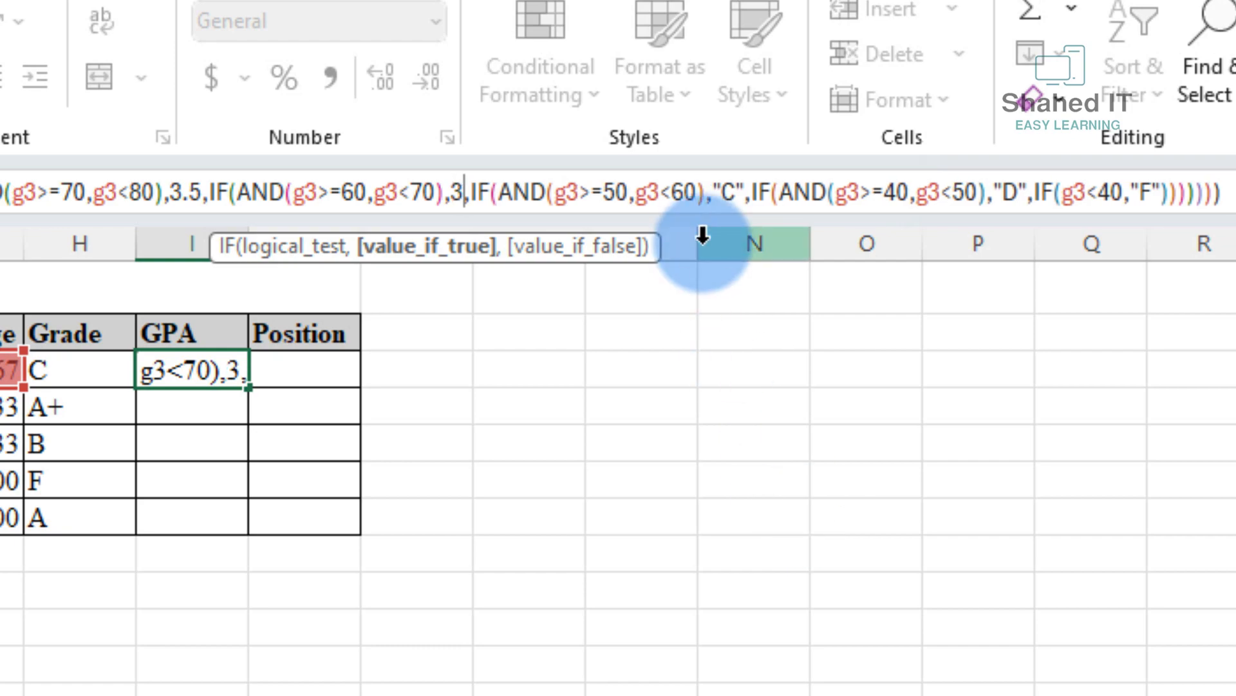
Set the result of the 50-to-60 condition in the I3 GPA formula to 2.5.
{"action": "left_click", "coordinate": [745, 192]}
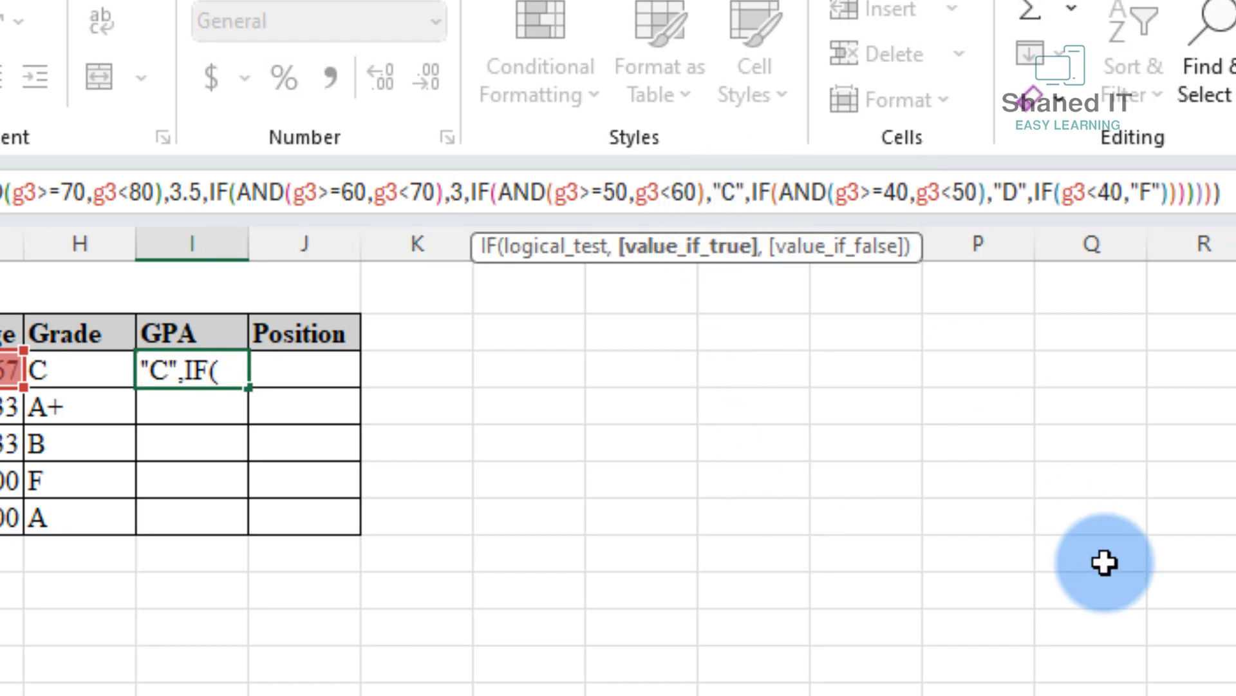
{"action": "key", "text": "BackSpace"}
{"action": "key", "text": "BackSpace"}
{"action": "key", "text": "BackSpace"}
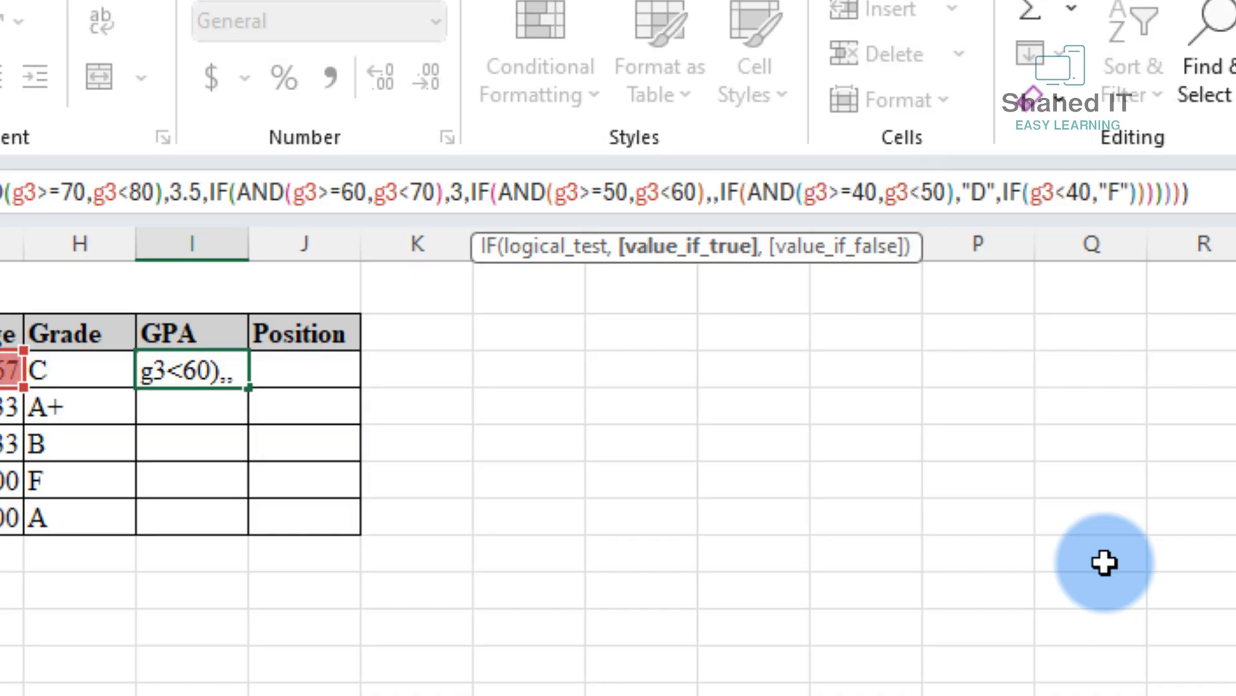
{"action": "type", "text": "2.5"}
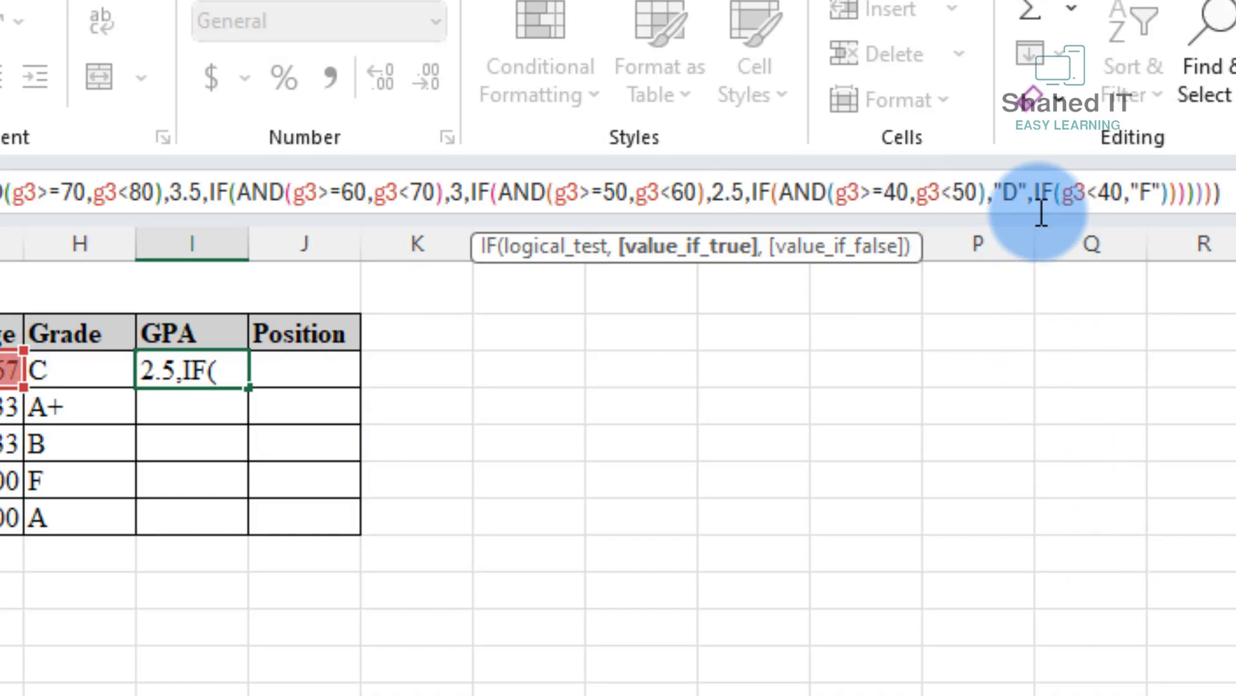
Replace the result of the 40-to-50 condition in the I3 GPA formula with 2.
{"action": "left_click", "coordinate": [1030, 193]}
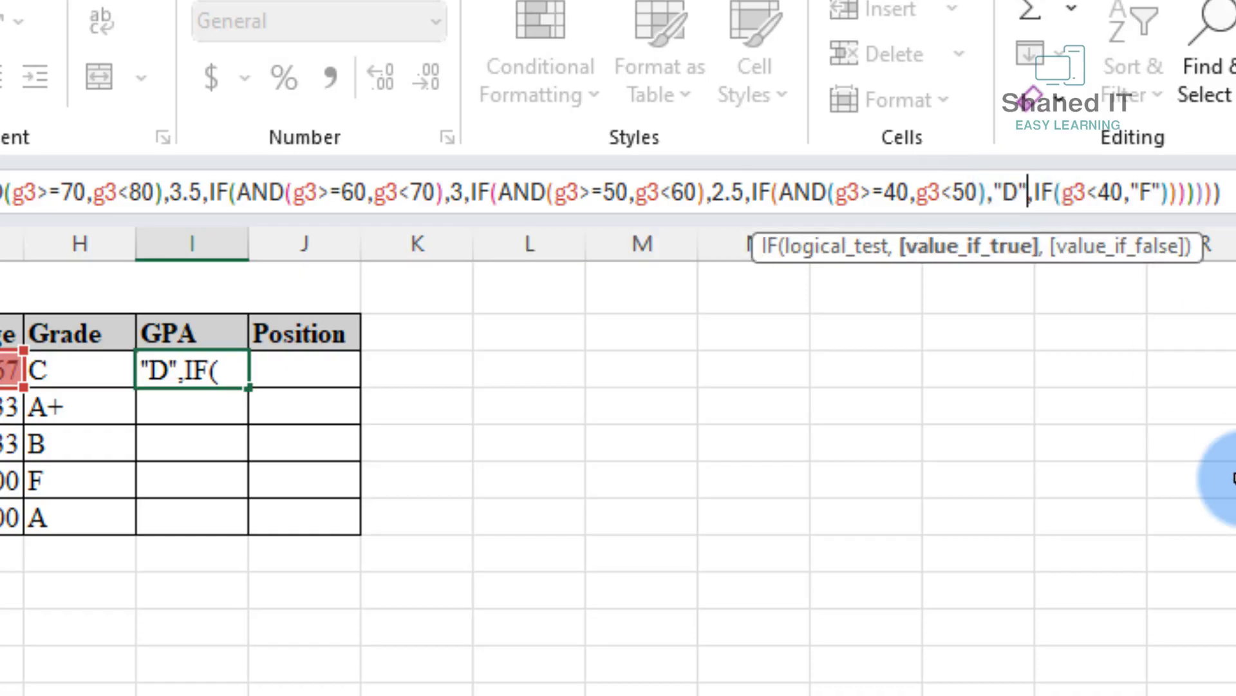
{"action": "key", "text": "BackSpace"}
{"action": "key", "text": "BackSpace"}
{"action": "key", "text": "BackSpace"}
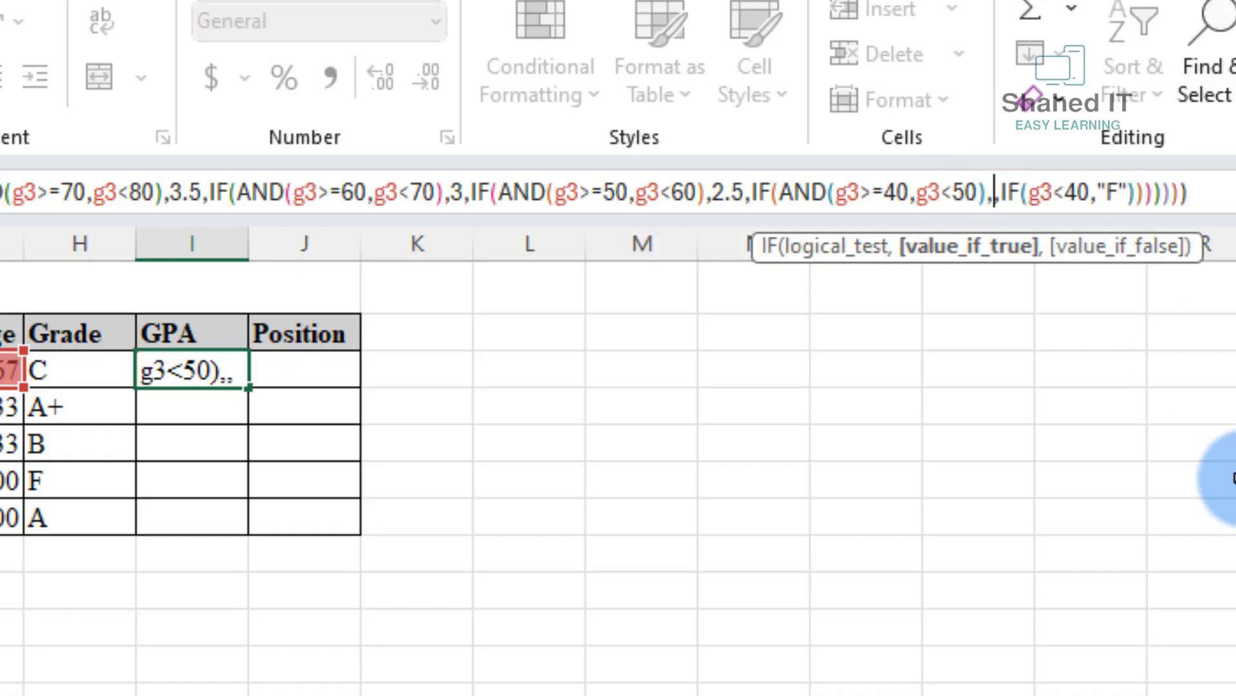
{"action": "type", "text": "2"}
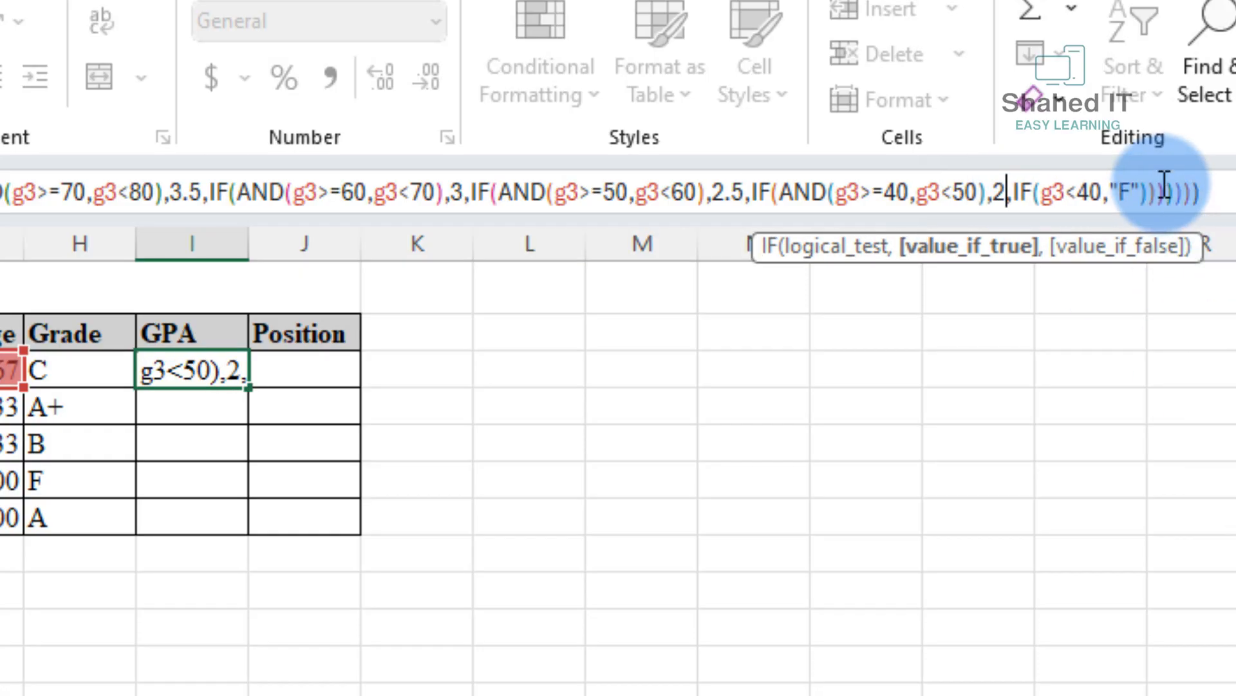
Set the result of the below-40 average condition in the I3 GPA formula to 0 and enter the formula.
{"action": "left_click", "coordinate": [1132, 193]}
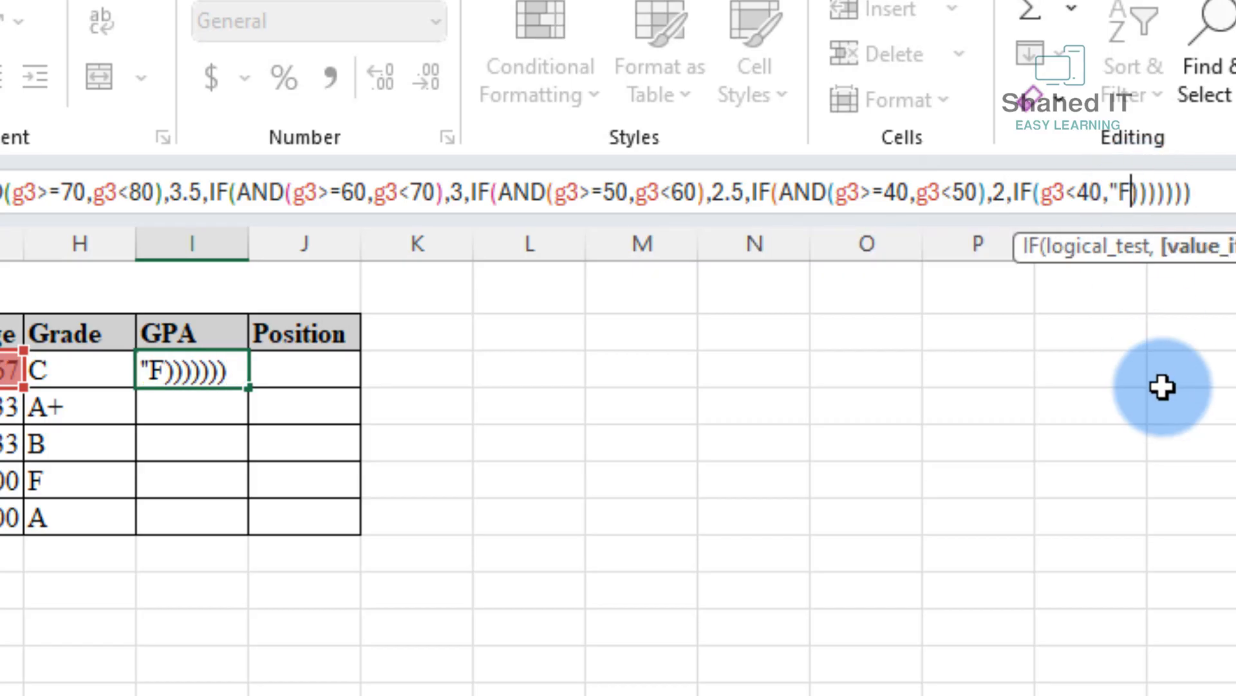
{"action": "key", "text": "BackSpace"}
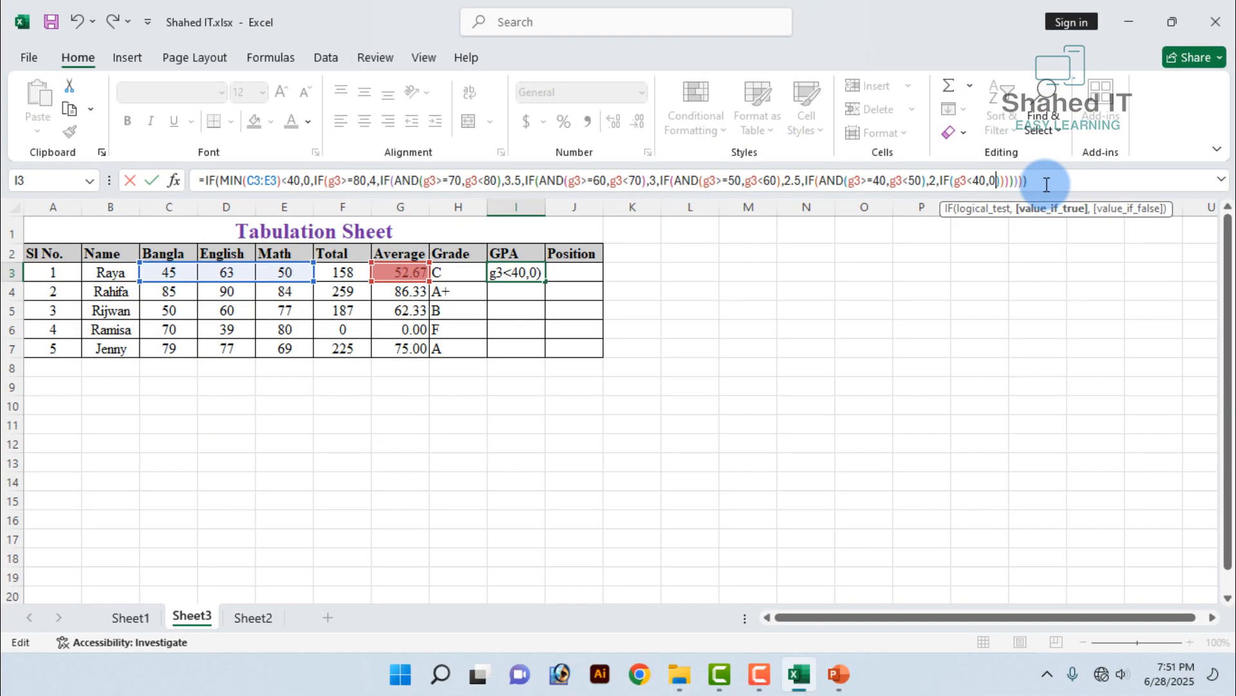
{"action": "left_click", "coordinate": [1206, 193]}
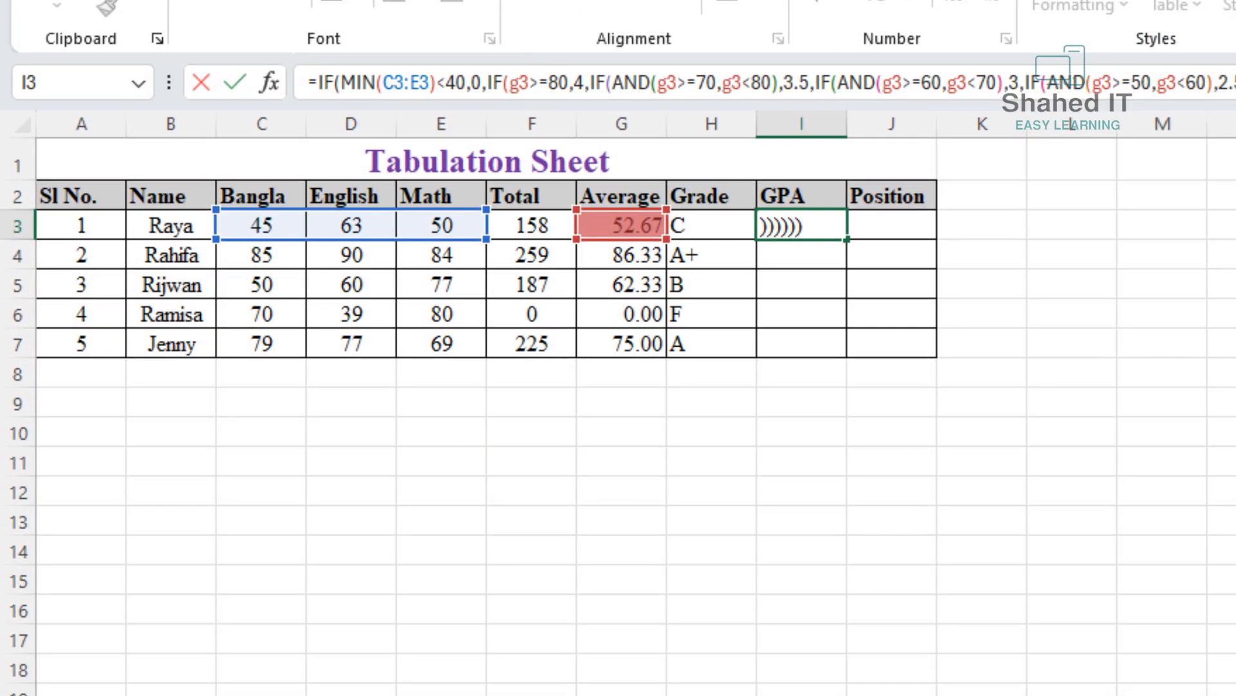
{"action": "key", "text": "Return"}
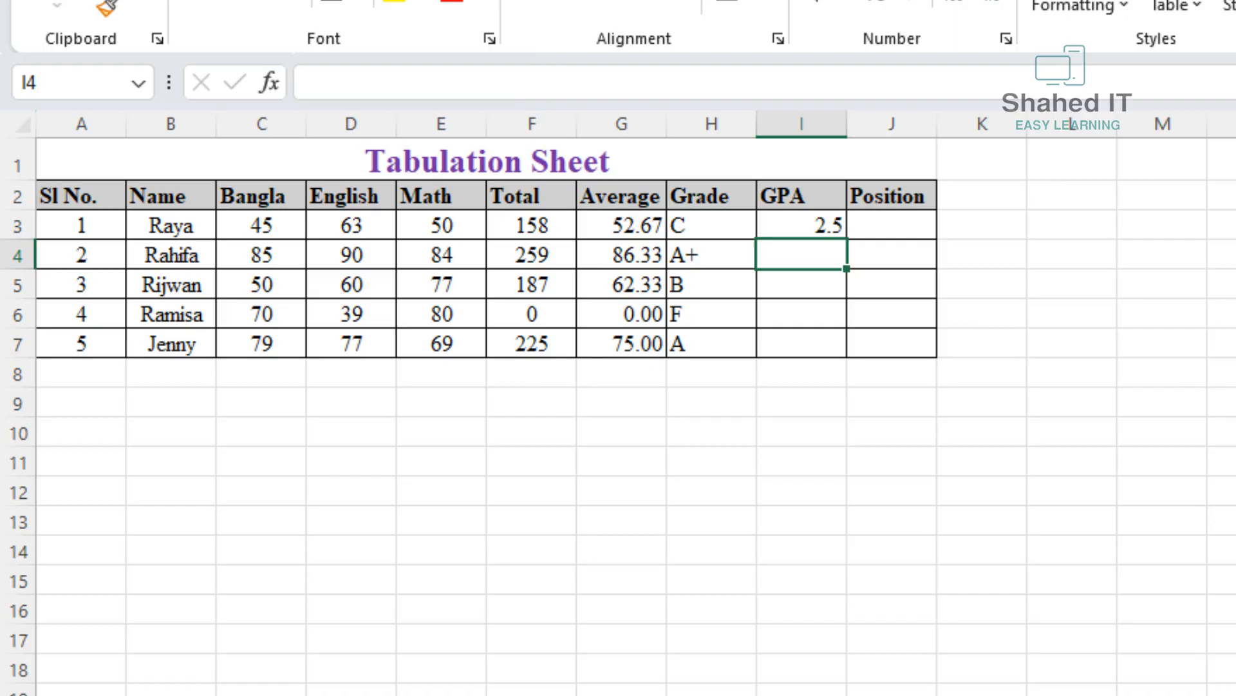
Copy the GPA formula from I3 down to I7 and apply the Number format to those cells.
{"action": "left_click", "coordinate": [824, 233]}
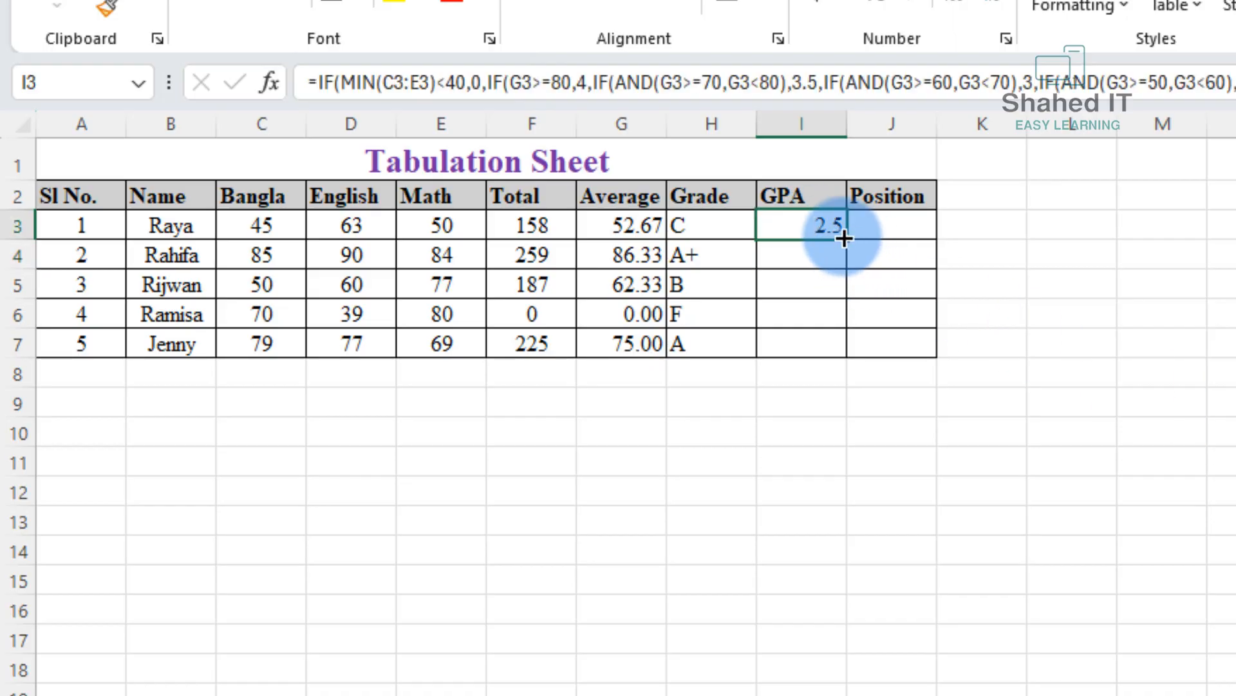
{"action": "left_click_drag", "start_coordinate": [845, 238], "coordinate": [856, 351]}
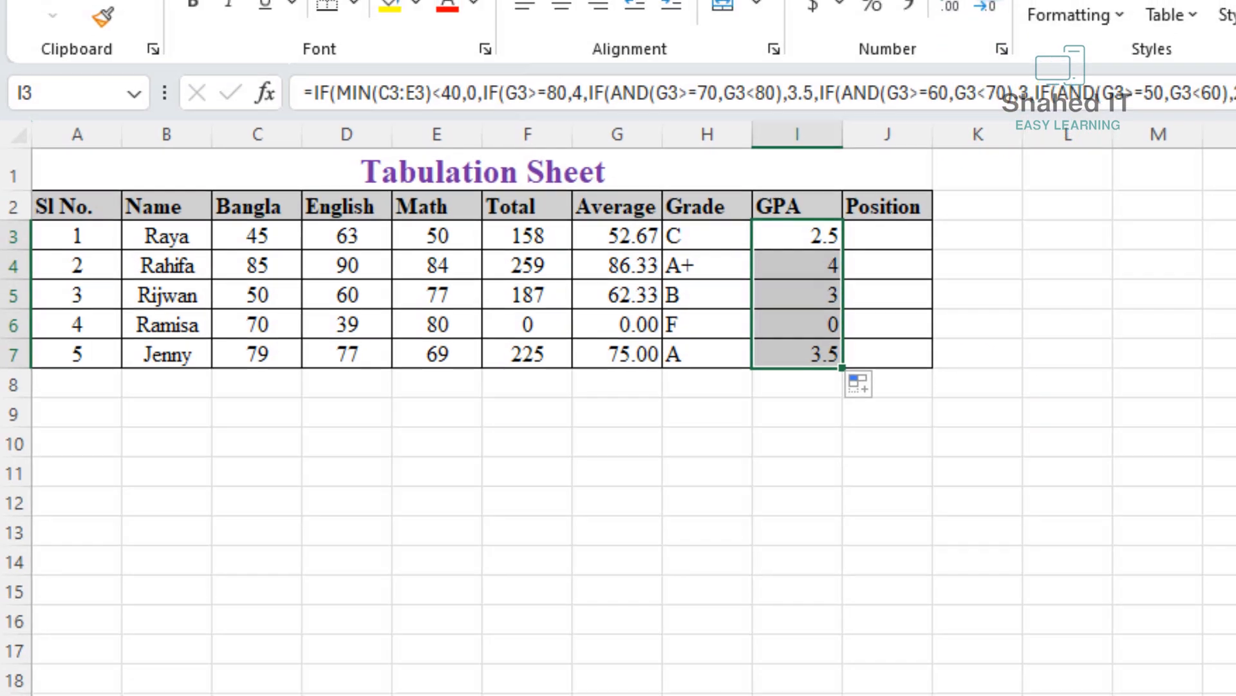
{"action": "left_click", "coordinate": [949, 47]}
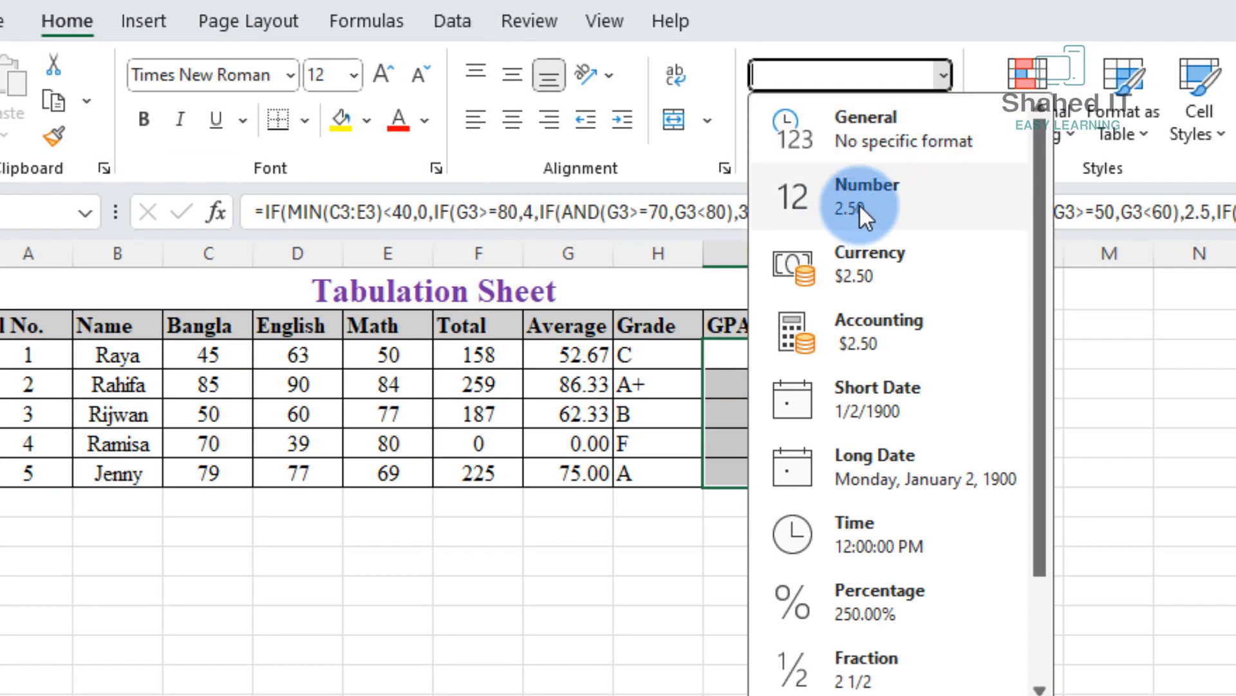
{"action": "left_click", "coordinate": [860, 204]}
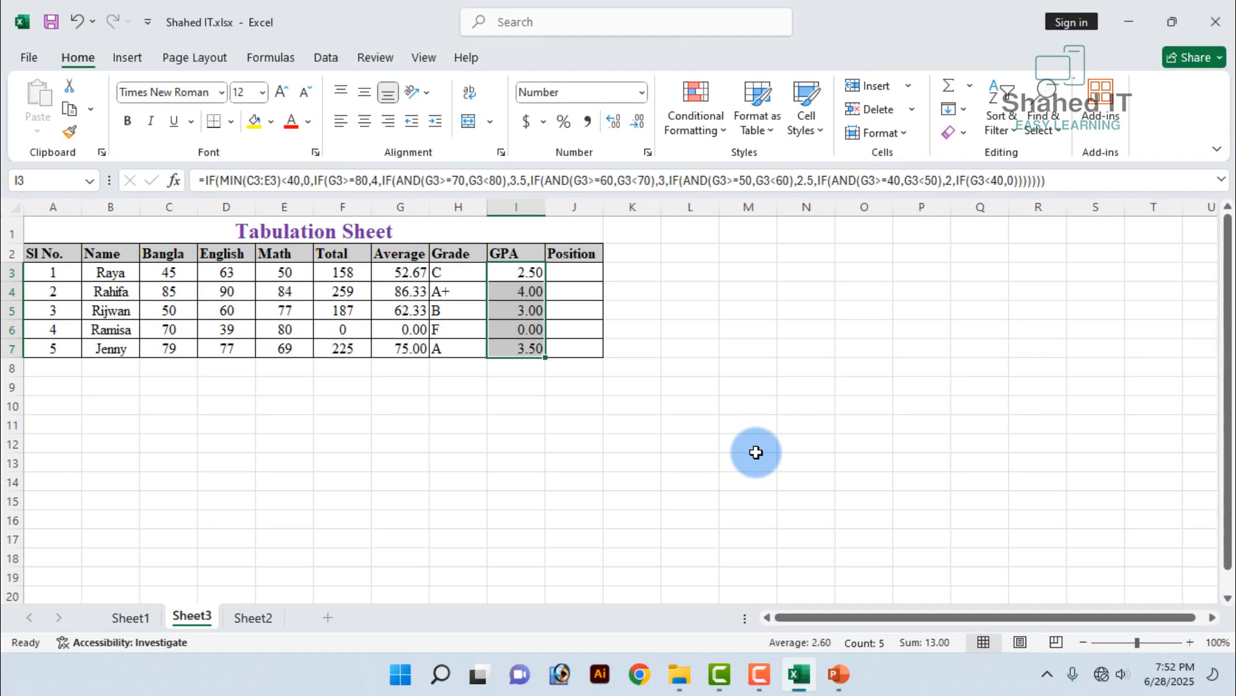
{"action": "left_click", "coordinate": [593, 387]}
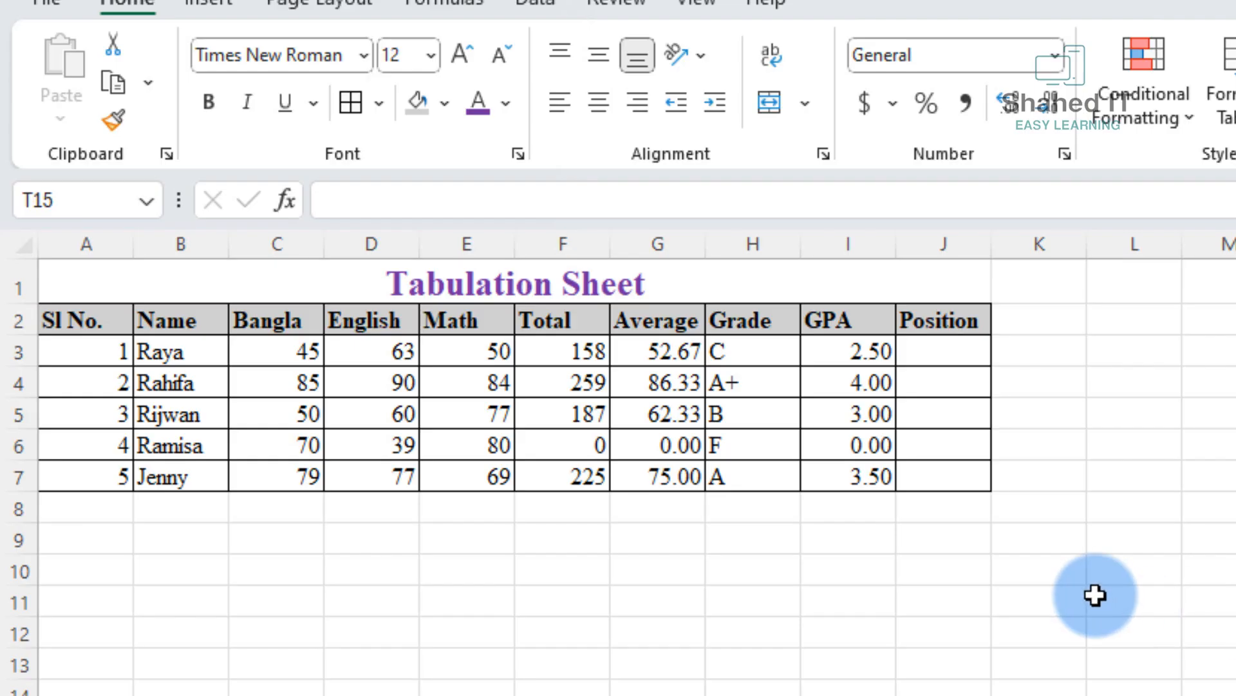
Start a RANK formula in J3 under Position with the total in F3 as the number to rank.
{"action": "left_click", "coordinate": [924, 349]}
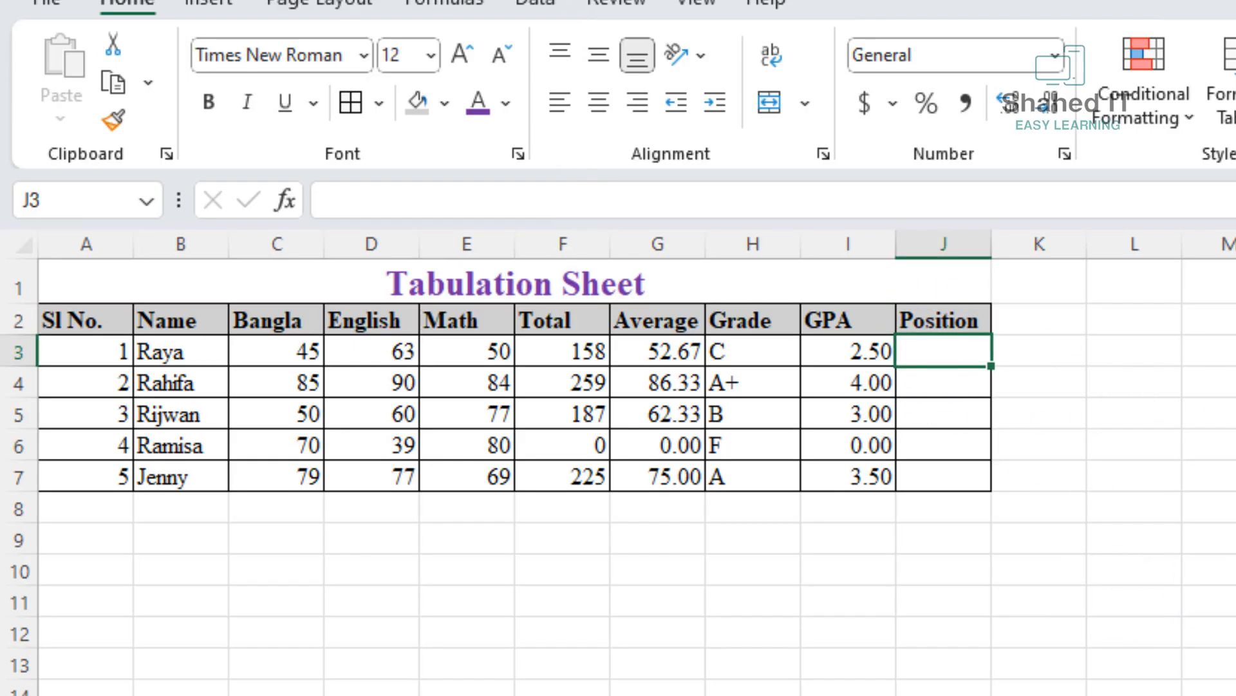
{"action": "type", "text": "="}
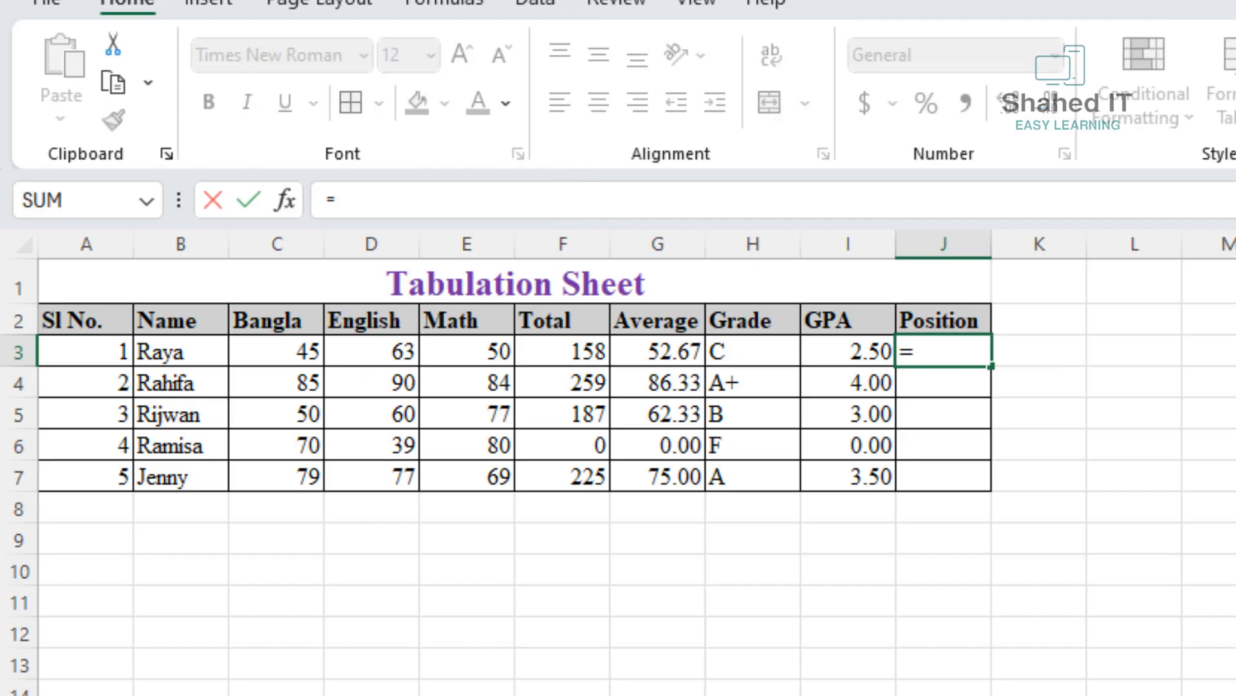
{"action": "type", "text": "Ran"}
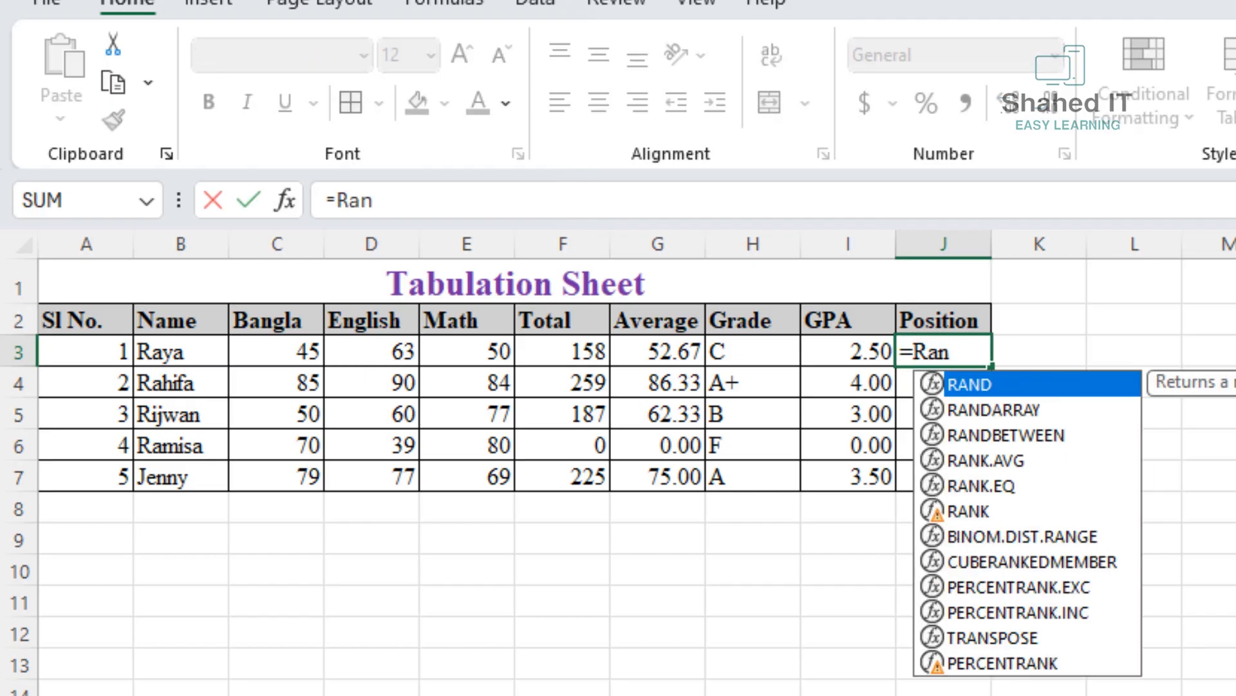
{"action": "type", "text": "k"}
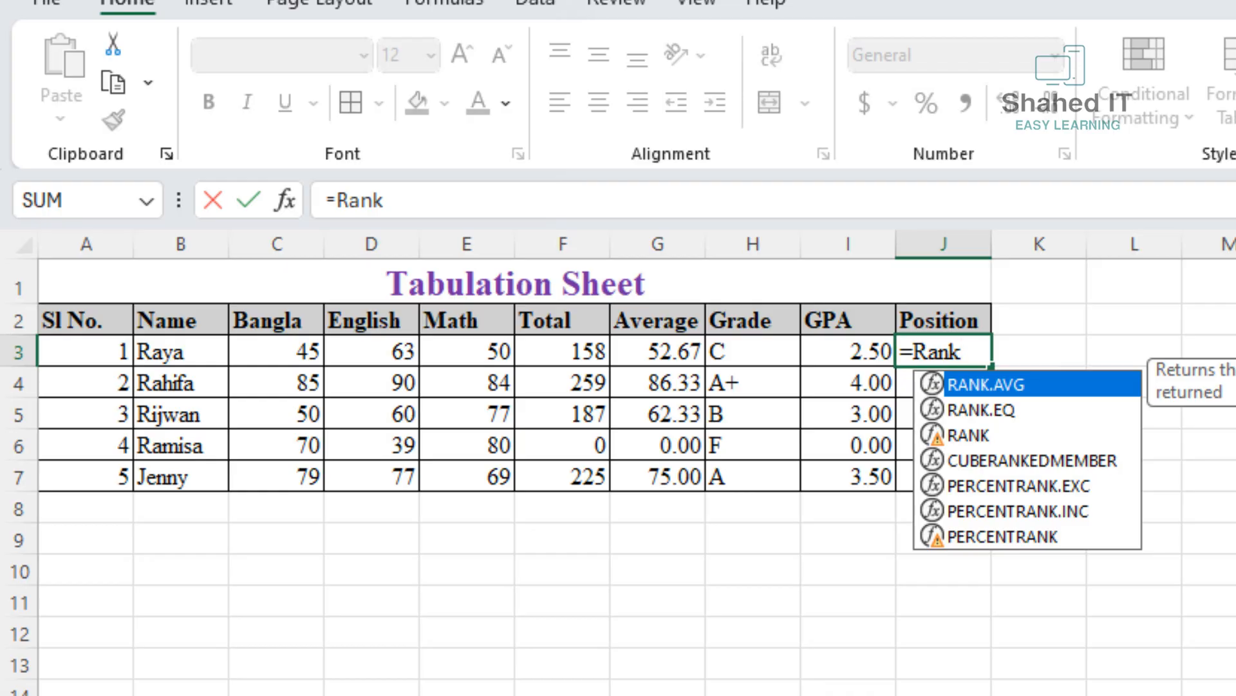
{"action": "type", "text": "("}
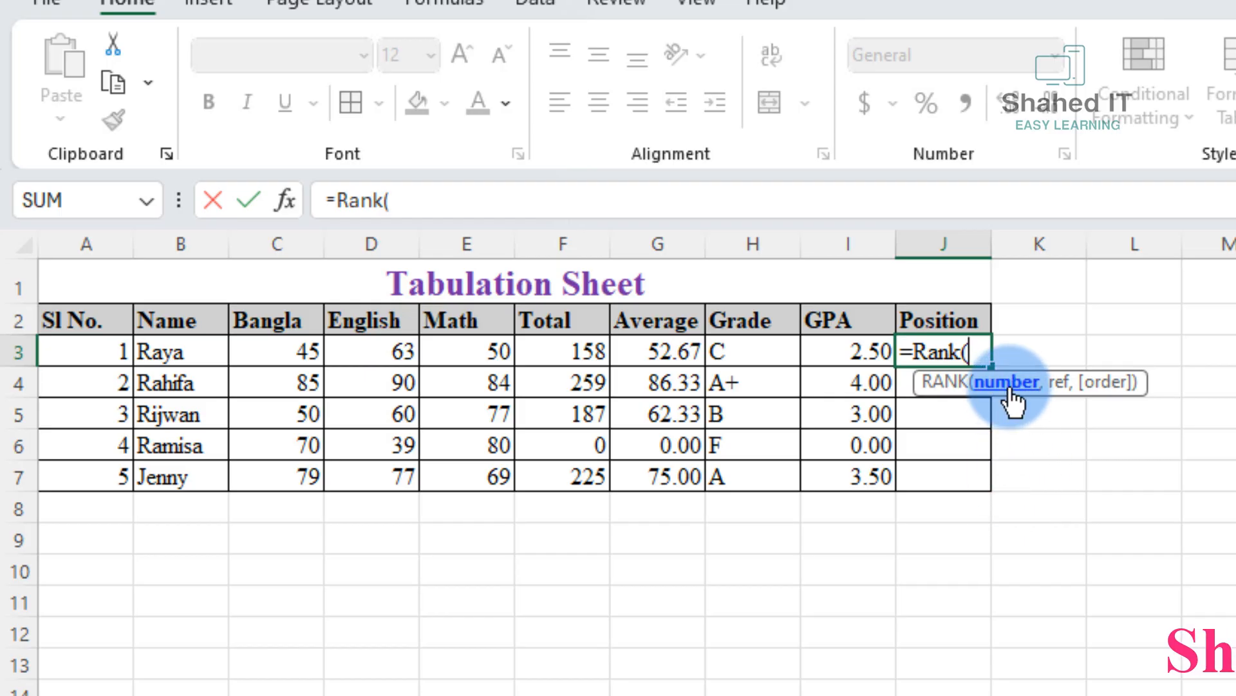
{"action": "left_click", "coordinate": [571, 350]}
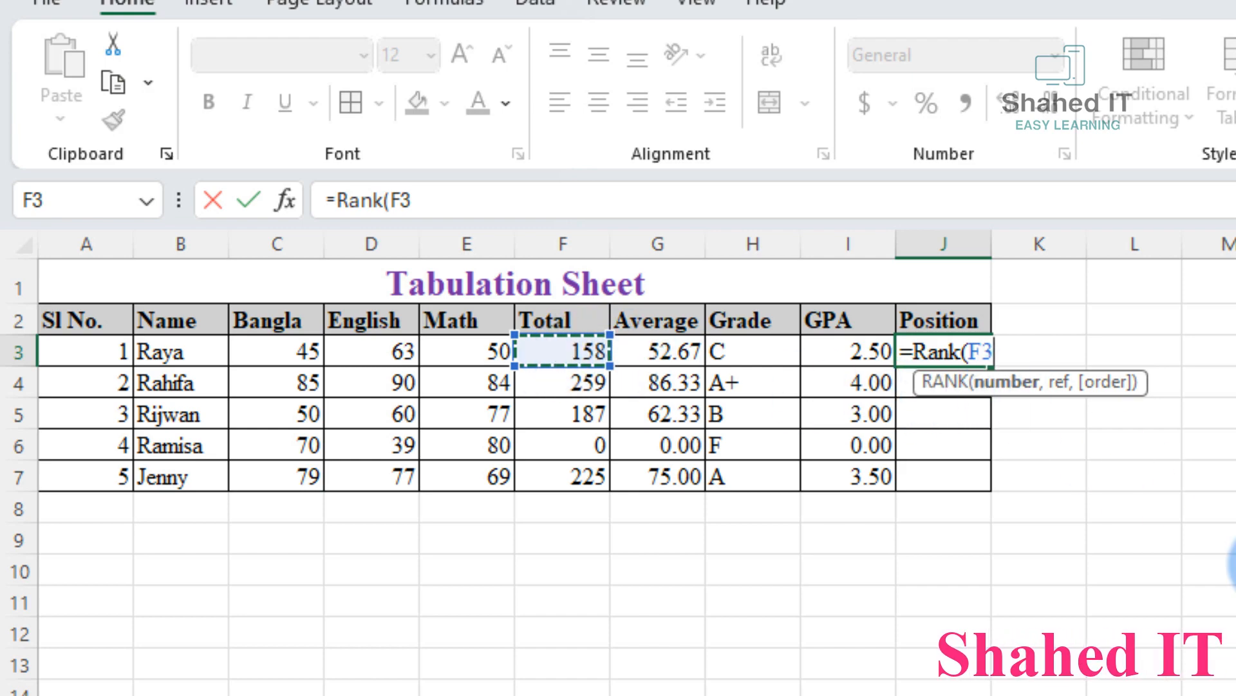
{"action": "type", "text": ","}
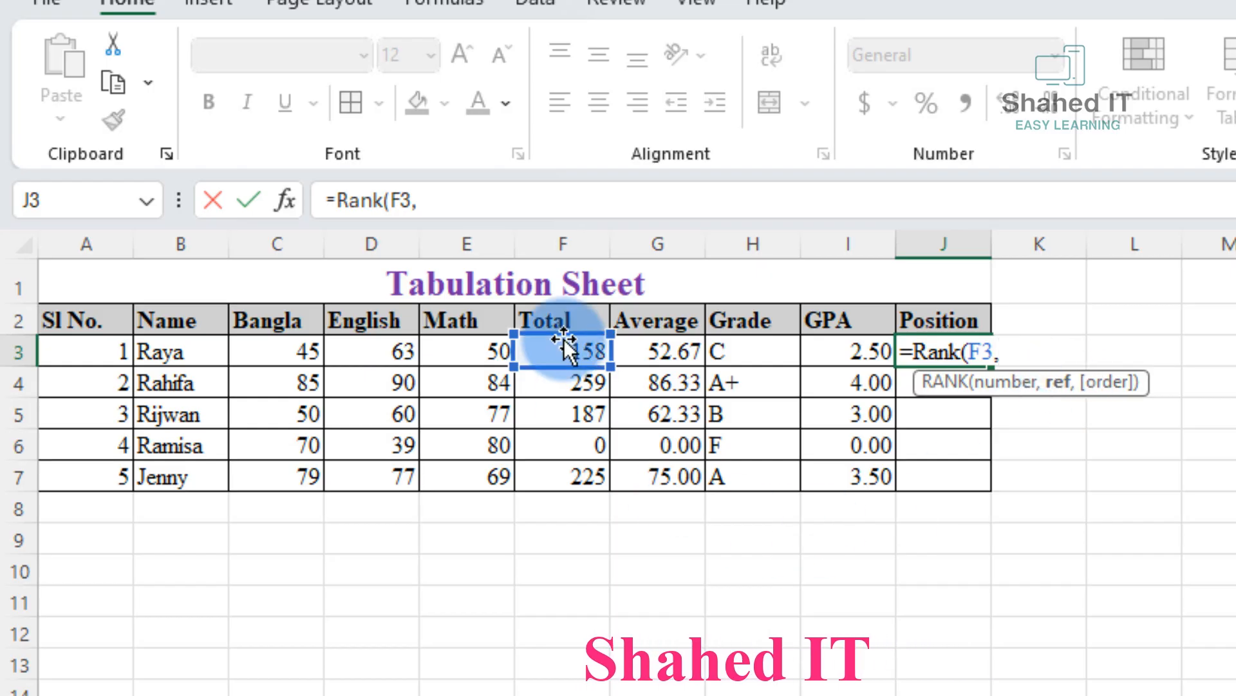
Complete the J3 RANK formula with the absolute range $F$3:$F$7 and order 0 for descending.
{"action": "left_click_drag", "start_coordinate": [564, 346], "coordinate": [573, 475]}
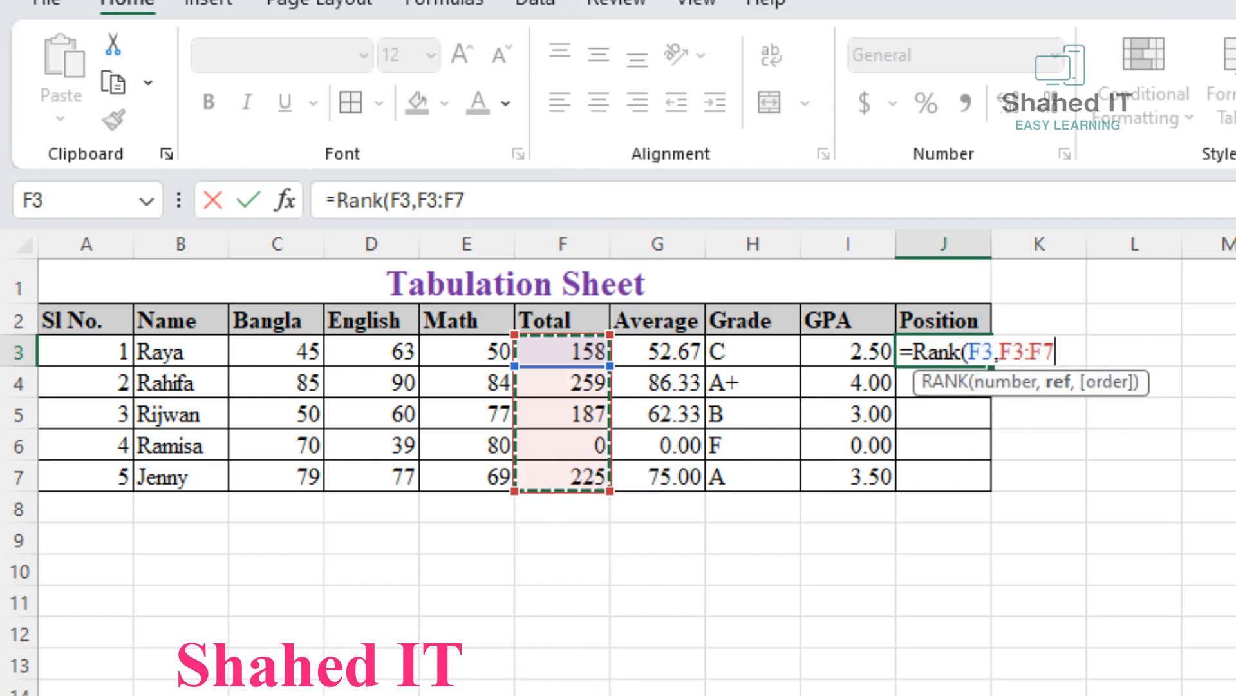
{"action": "key", "text": "F4"}
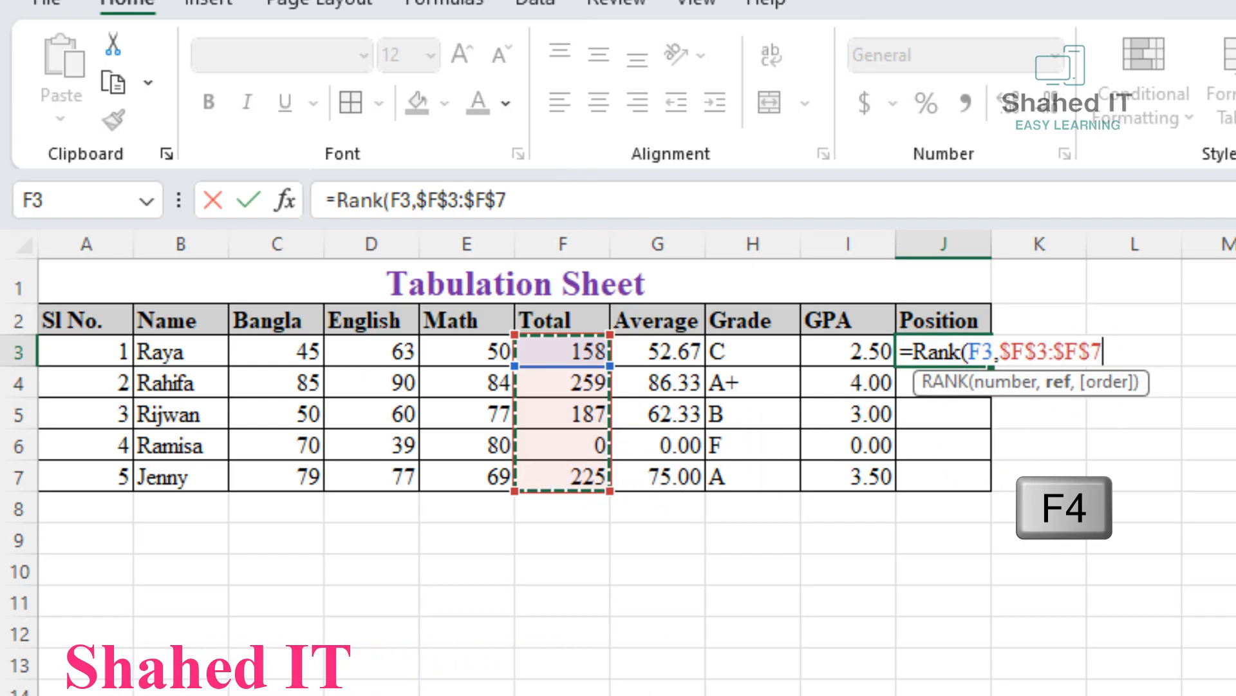
{"action": "type", "text": ","}
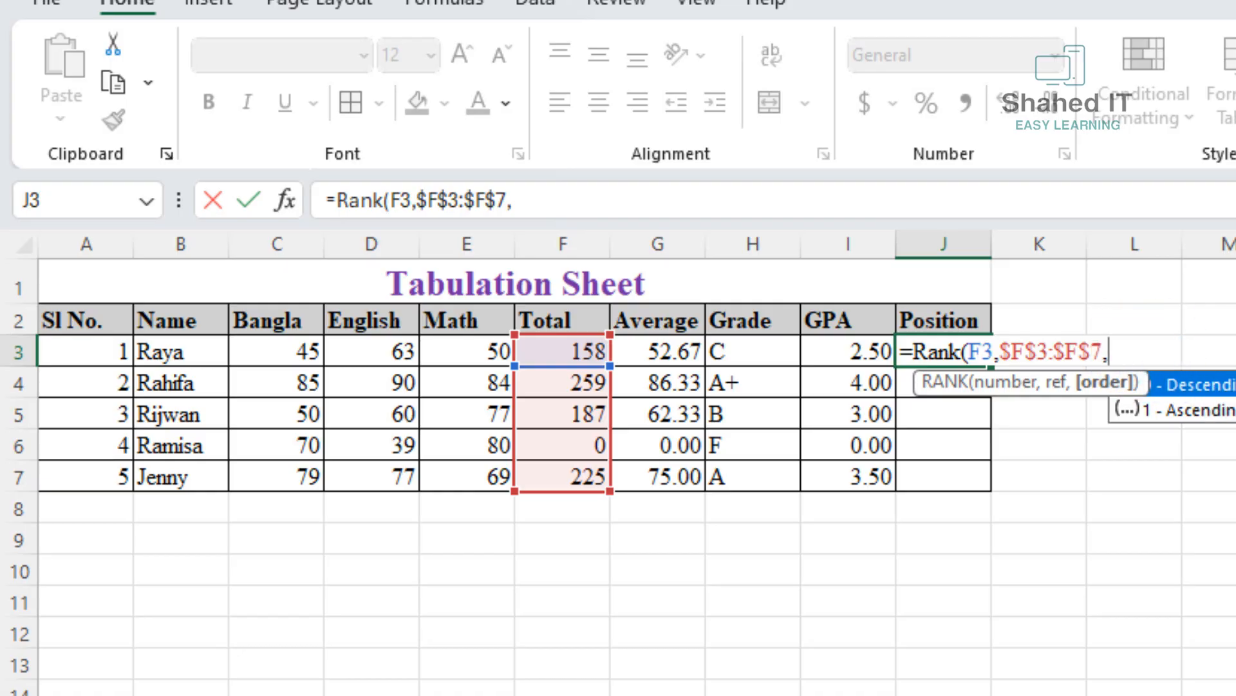
{"action": "type", "text": "0"}
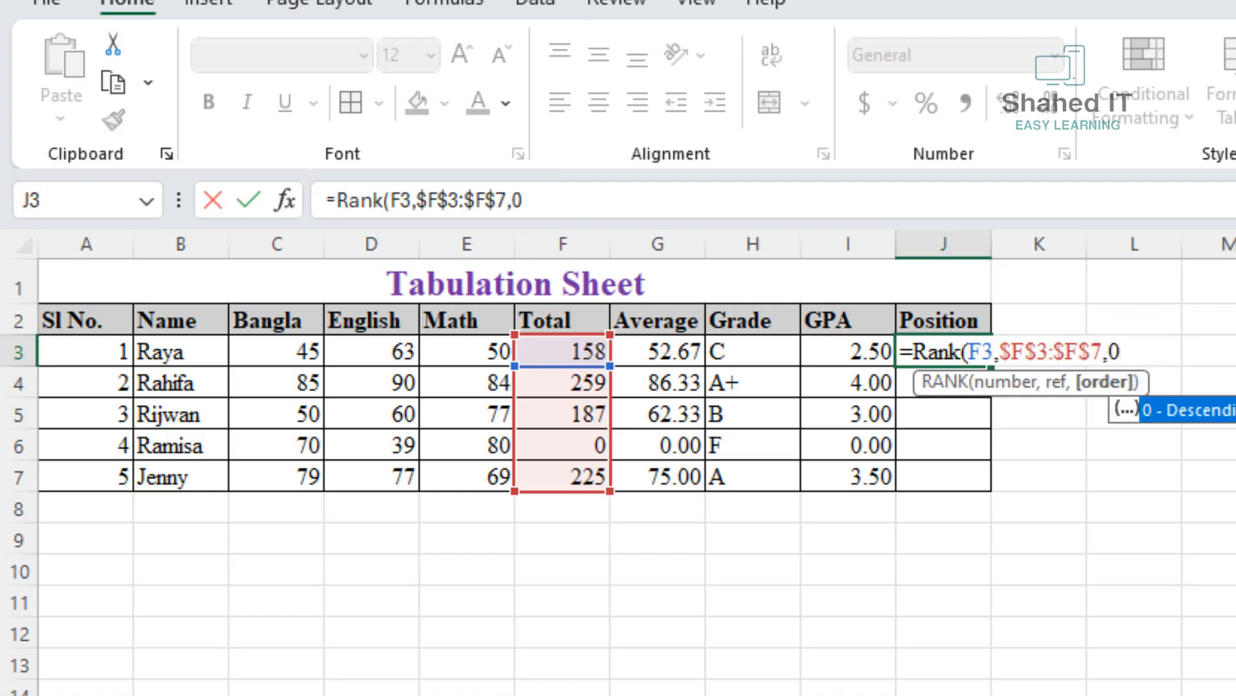
{"action": "type", "text": ")"}
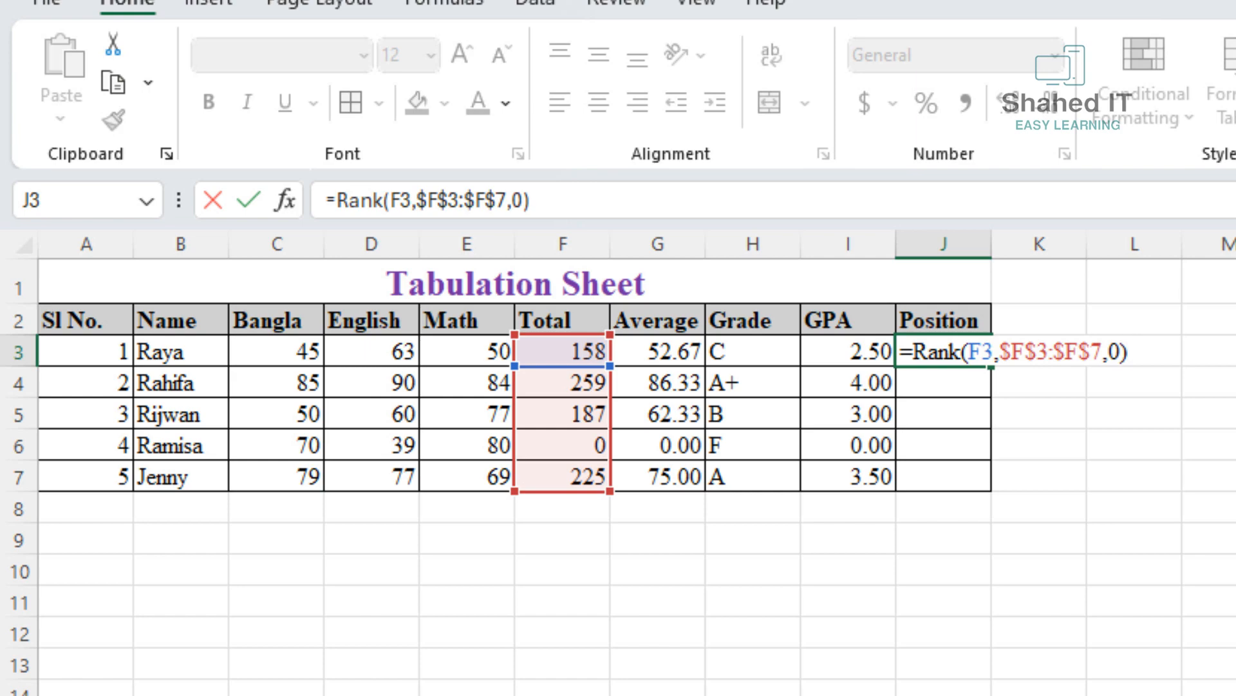
{"action": "key", "text": "Return"}
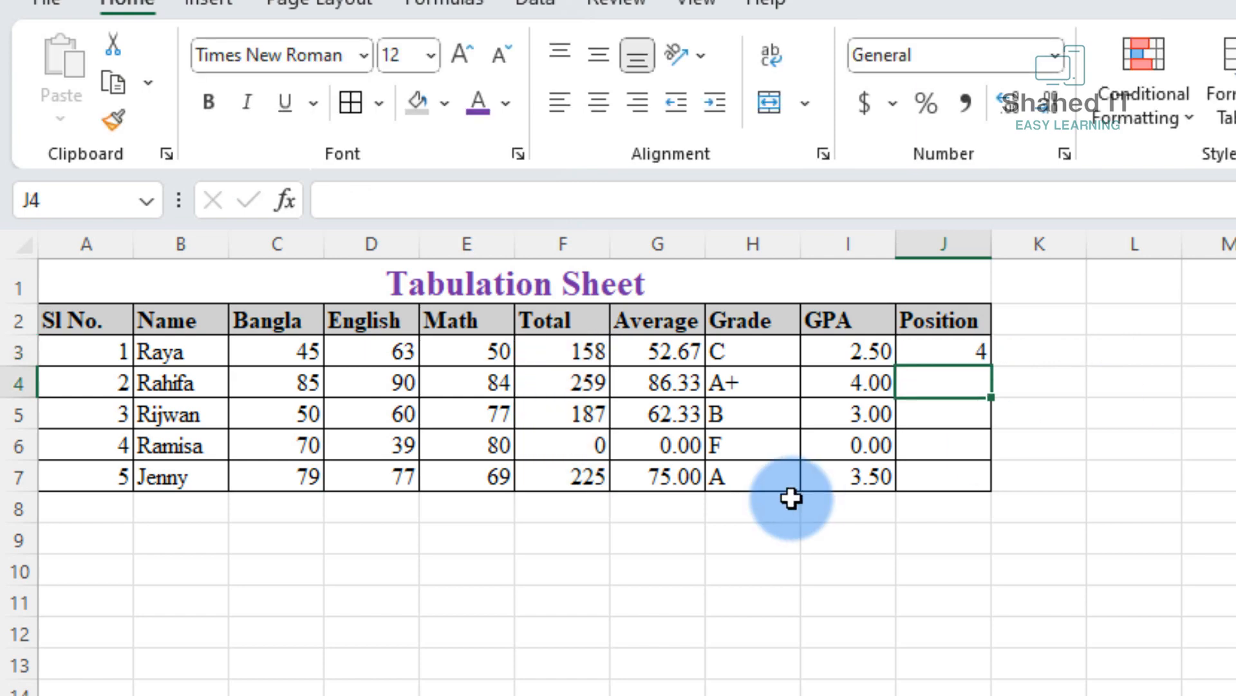
Copy the RANK formula from J3 down to J7 and check the students' results against their positions.
{"action": "left_click", "coordinate": [984, 354]}
{"action": "left_click_drag", "start_coordinate": [995, 371], "coordinate": [994, 489]}
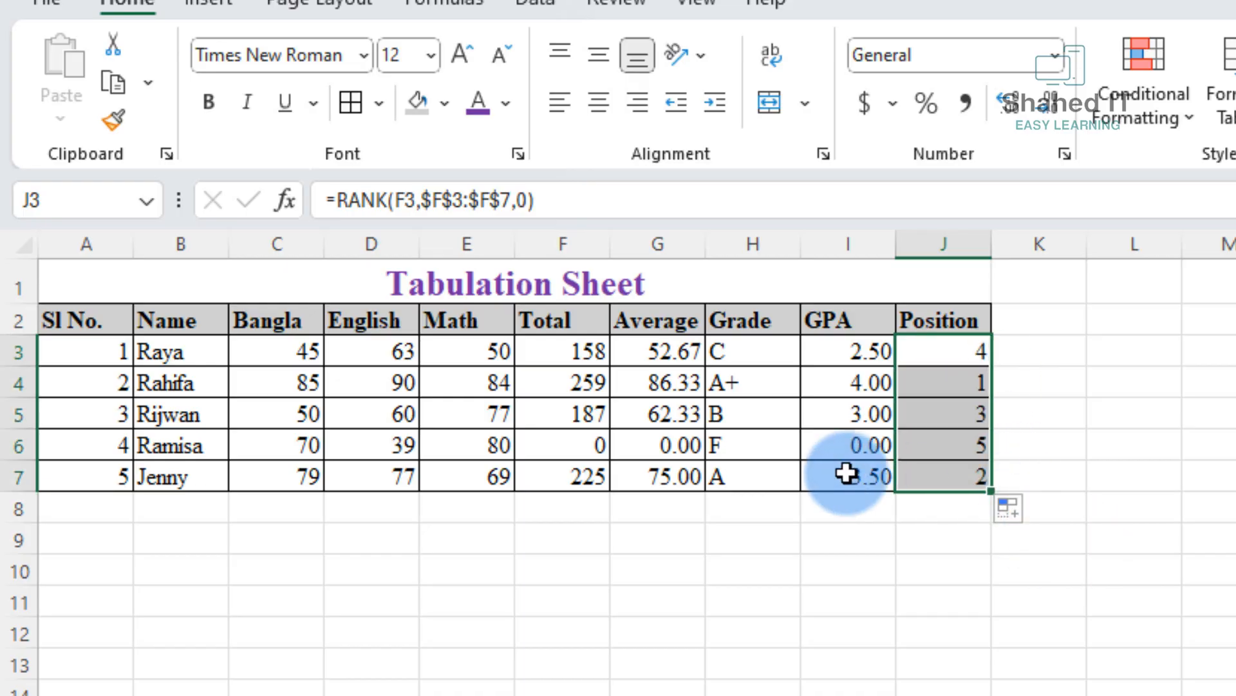
{"action": "left_click", "coordinate": [590, 385]}
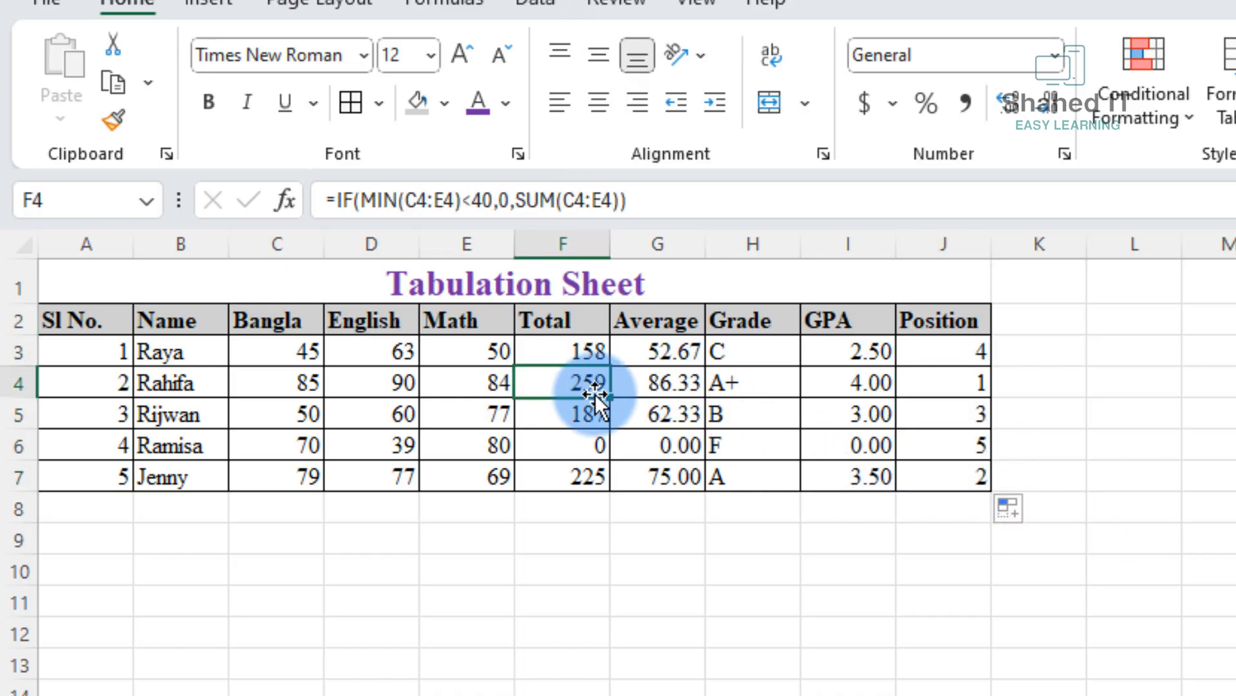
{"action": "left_click", "coordinate": [966, 388]}
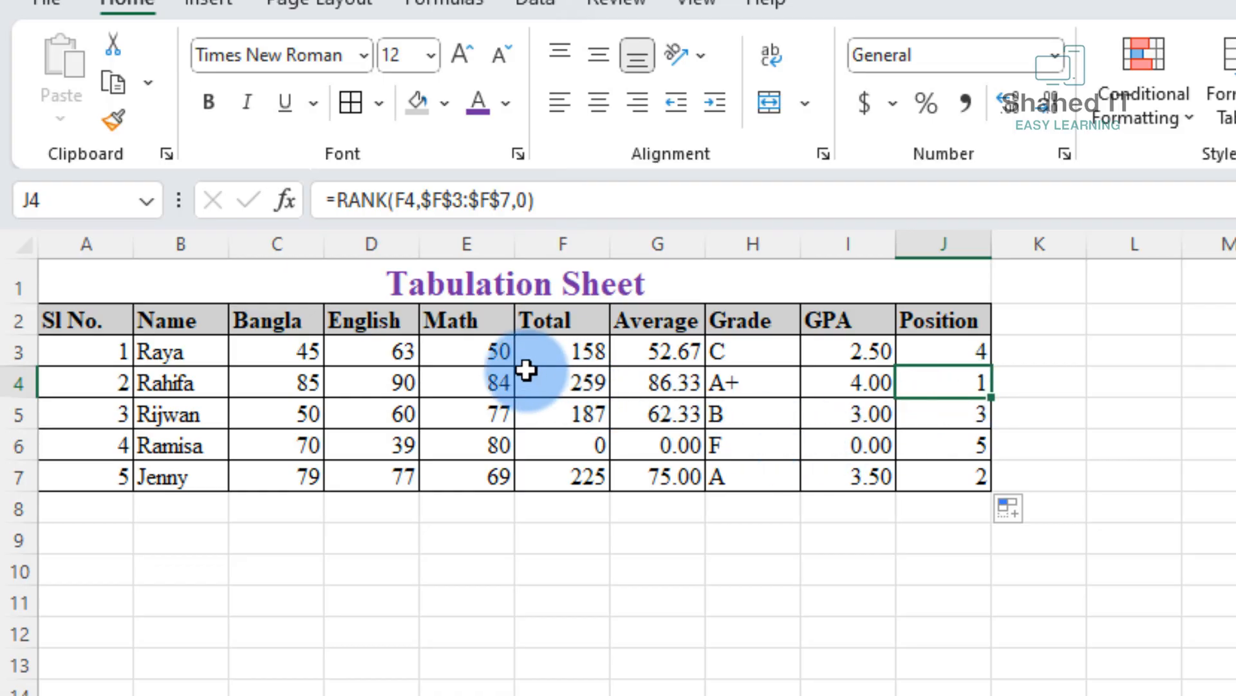
{"action": "left_click", "coordinate": [555, 358]}
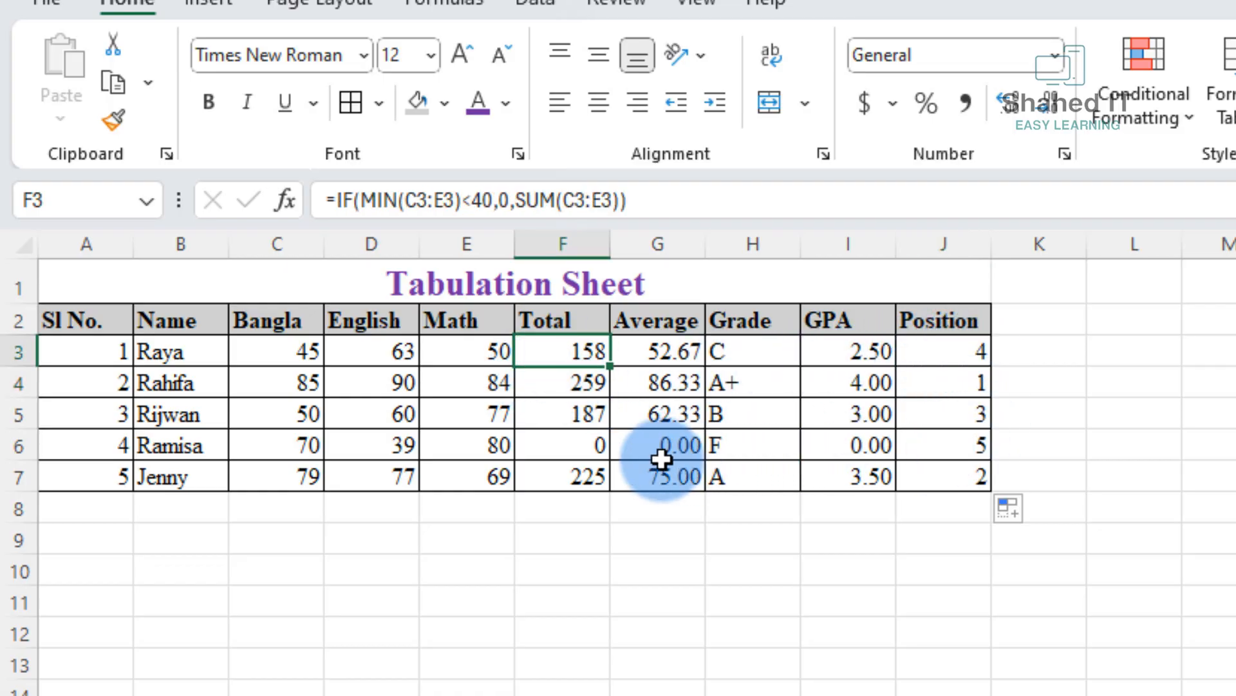
{"action": "left_click", "coordinate": [954, 352]}
{"action": "left_click", "coordinate": [663, 444]}
{"action": "left_click", "coordinate": [966, 448]}
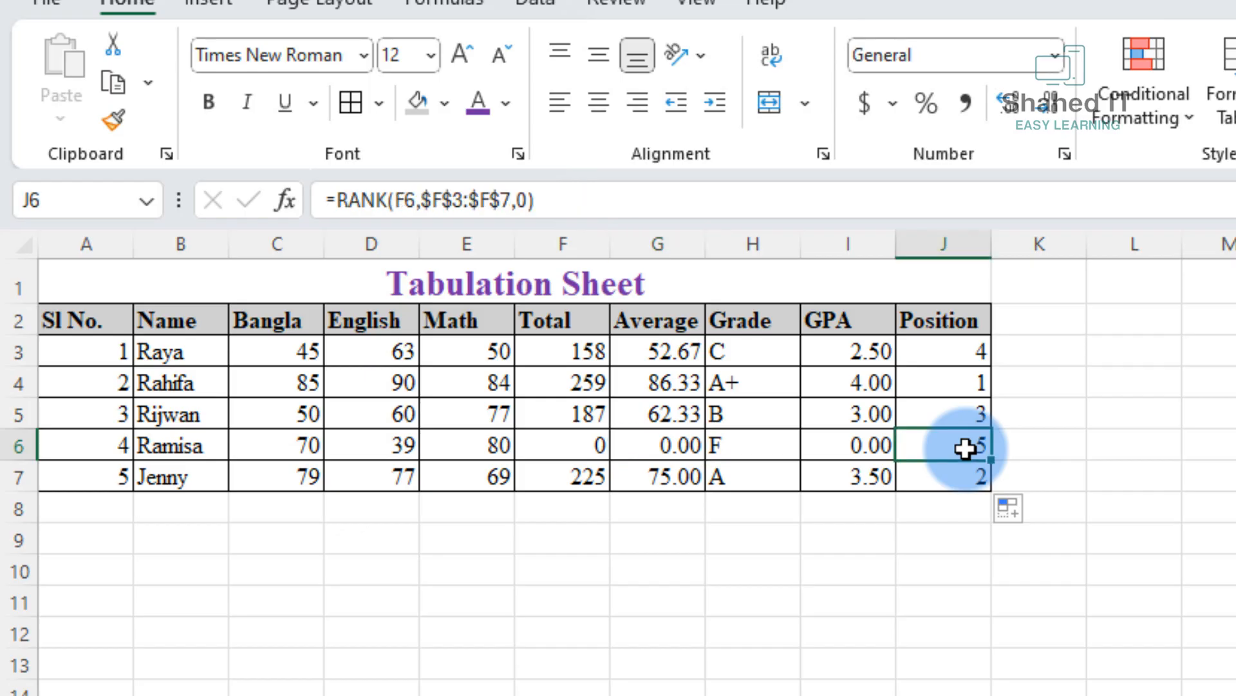
{"action": "left_click", "coordinate": [1166, 598]}
Center the contents of the student rows A3:J7 horizontally and vertically.
{"action": "left_click_drag", "start_coordinate": [91, 351], "coordinate": [939, 469]}
{"action": "left_click", "coordinate": [598, 101]}
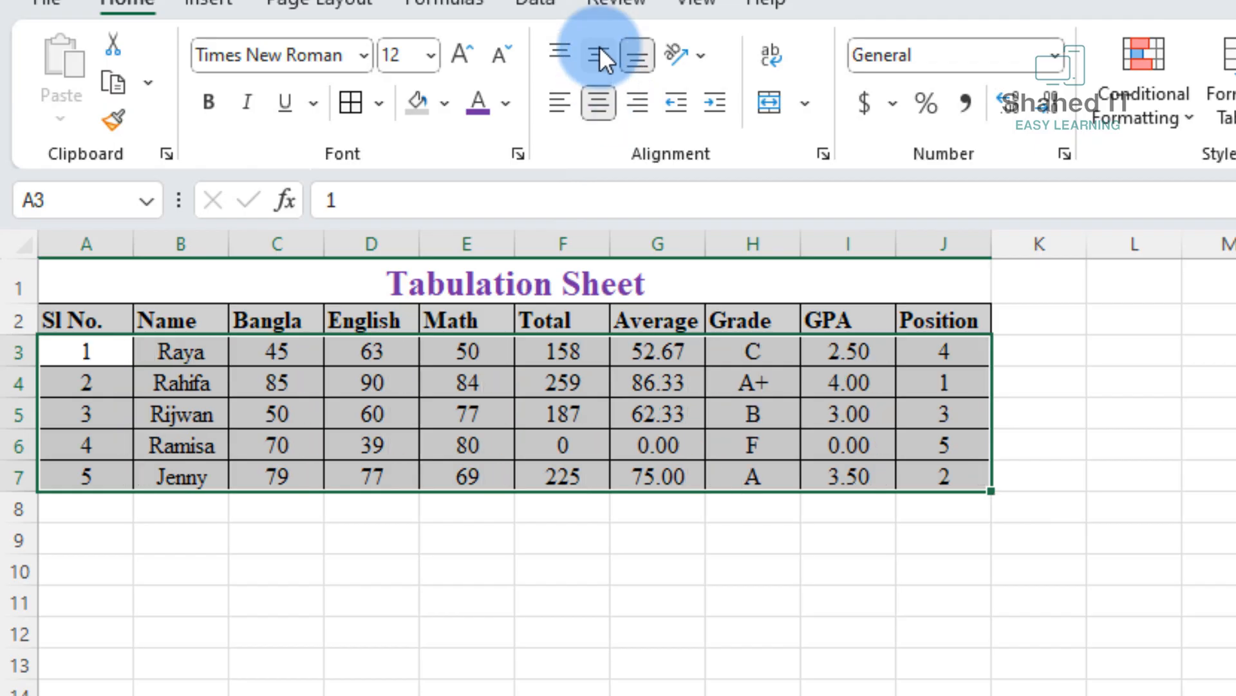
{"action": "left_click", "coordinate": [598, 55]}
{"action": "left_click", "coordinate": [979, 664]}
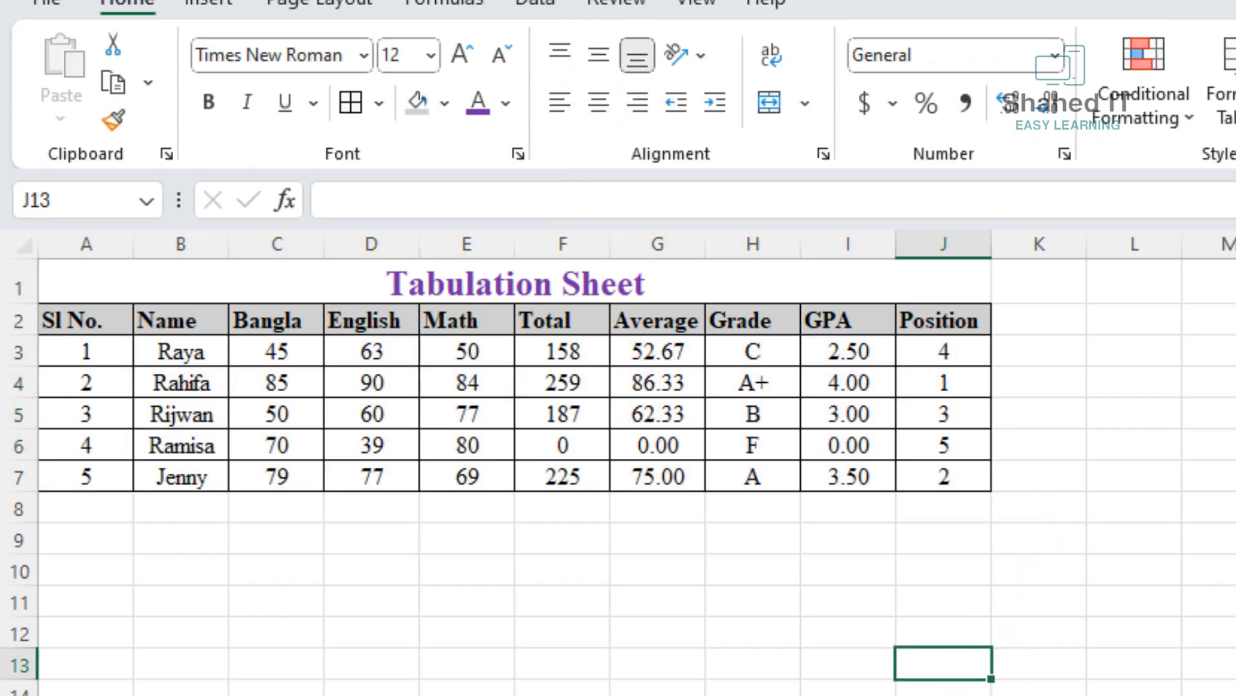